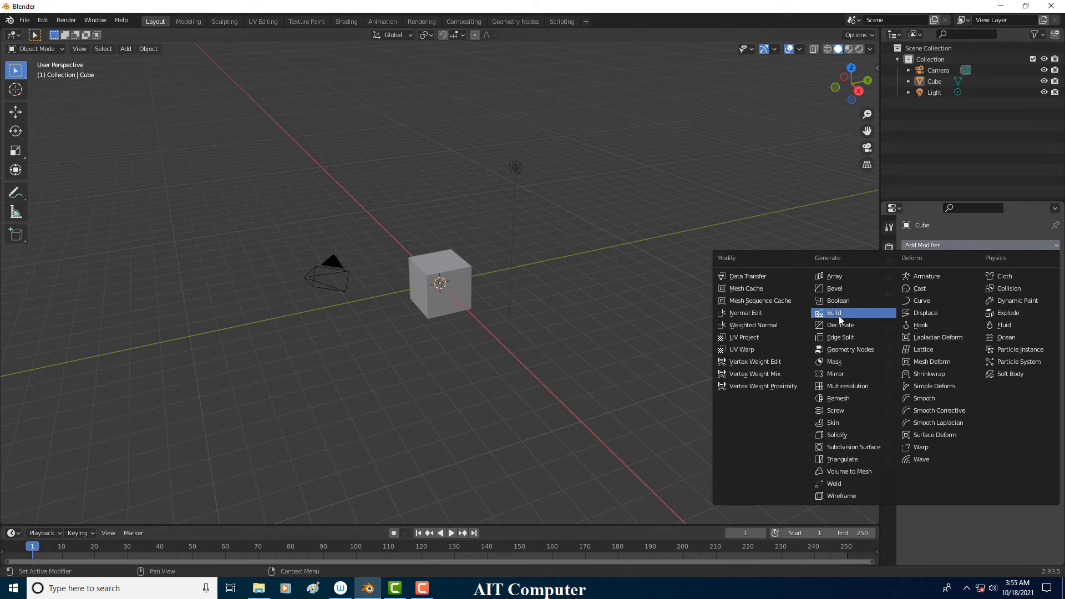
Delete the light and the camera from the default scene
click(914, 245)
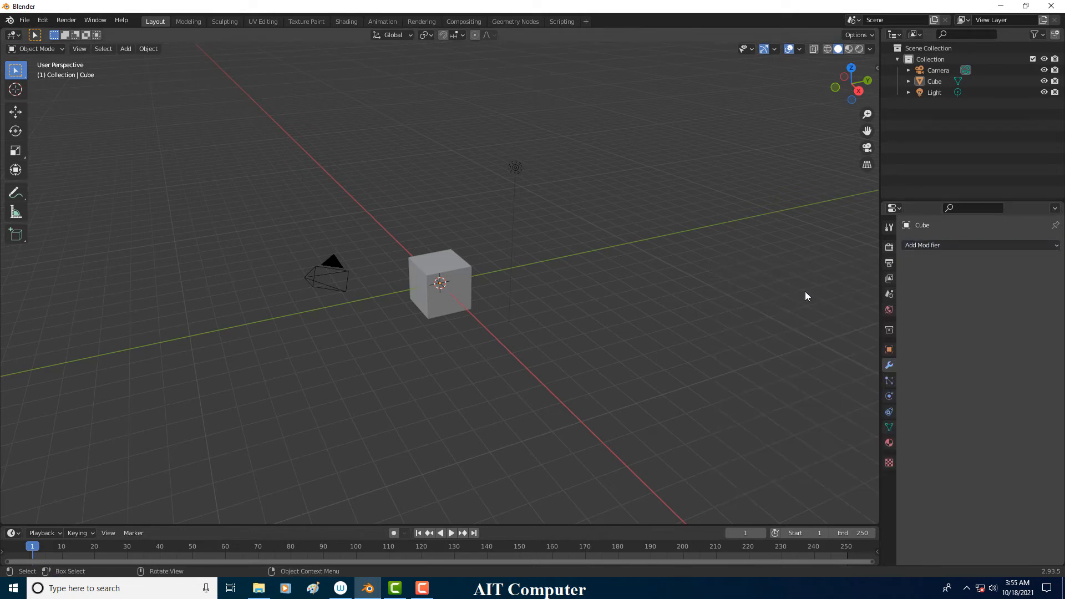
click(510, 317)
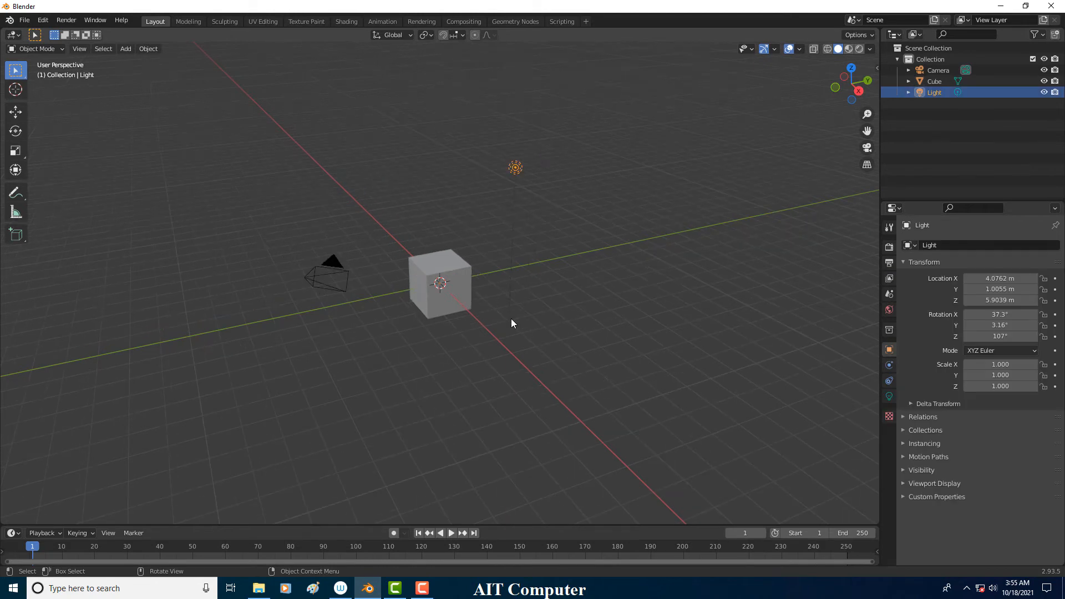
click(491, 318)
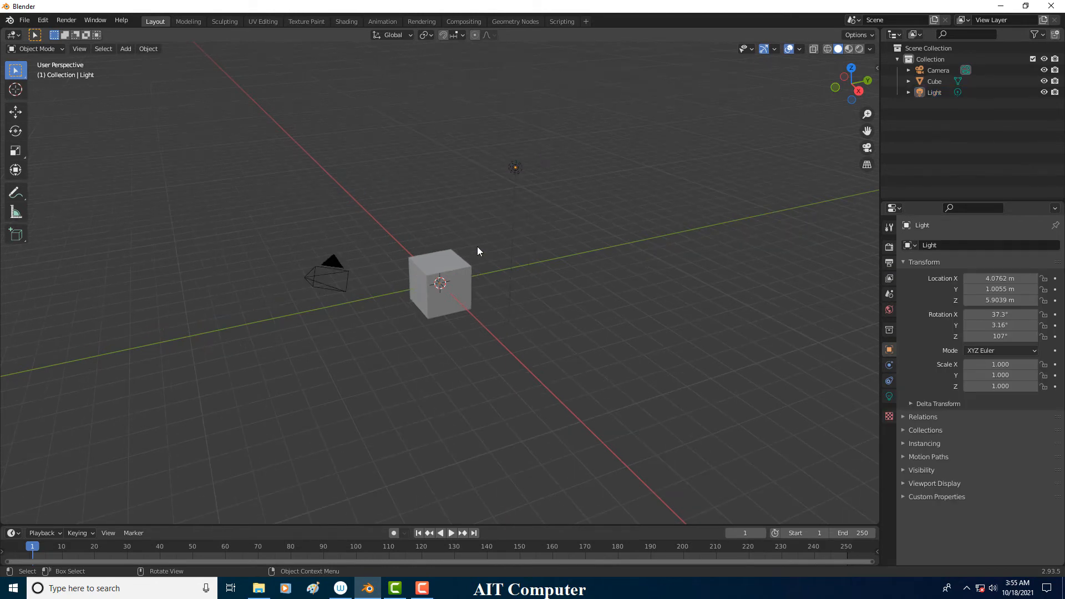
click(513, 162)
shift+click(347, 264)
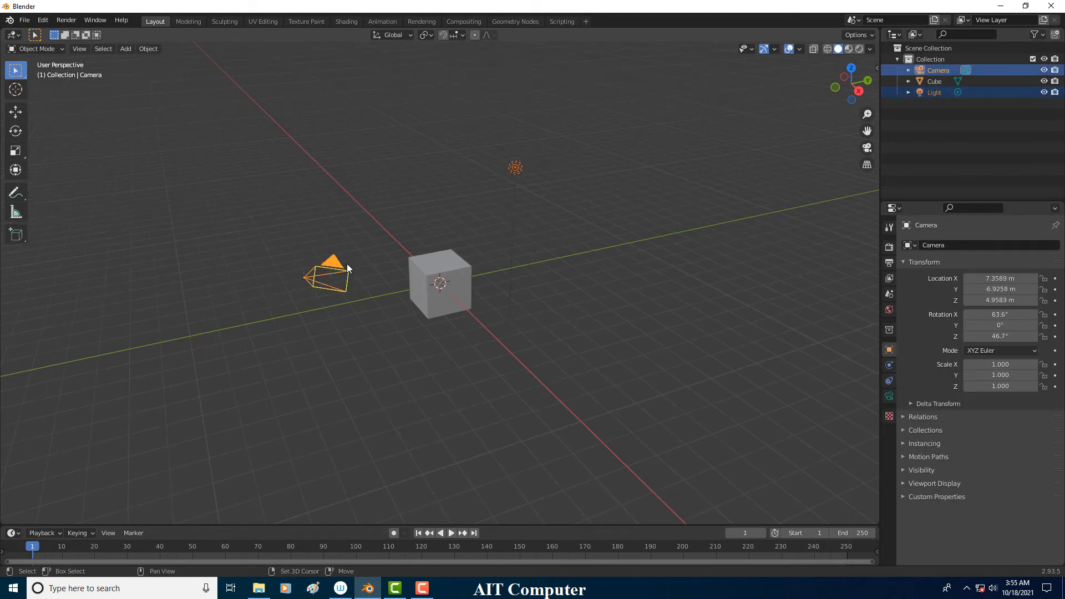
key(Delete)
Add an Array modifier to the cube and set its count to 4
click(444, 294)
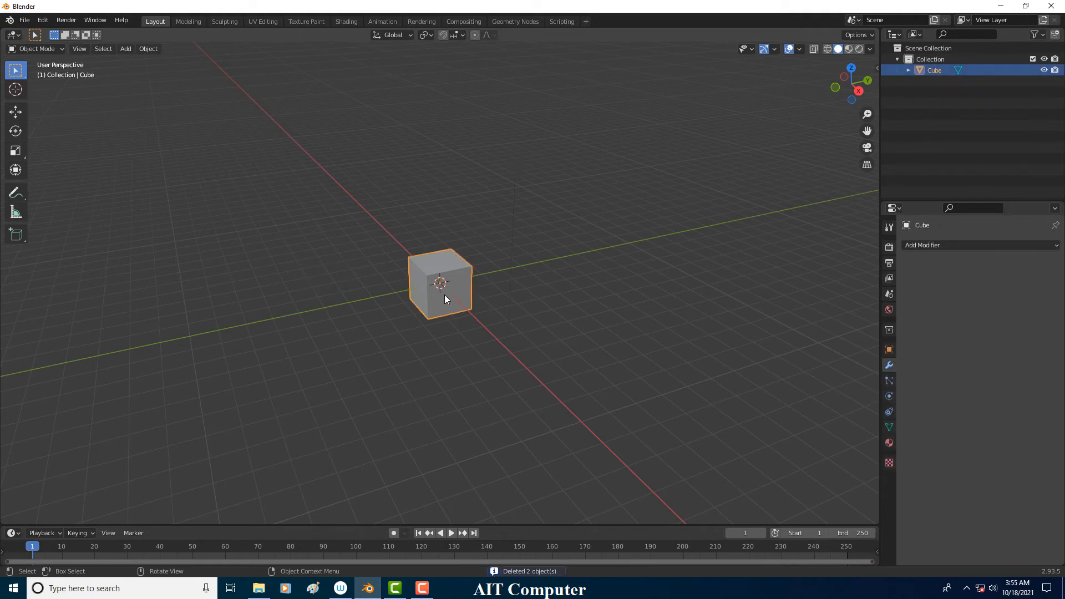
scroll(445, 295, up, 3)
click(938, 245)
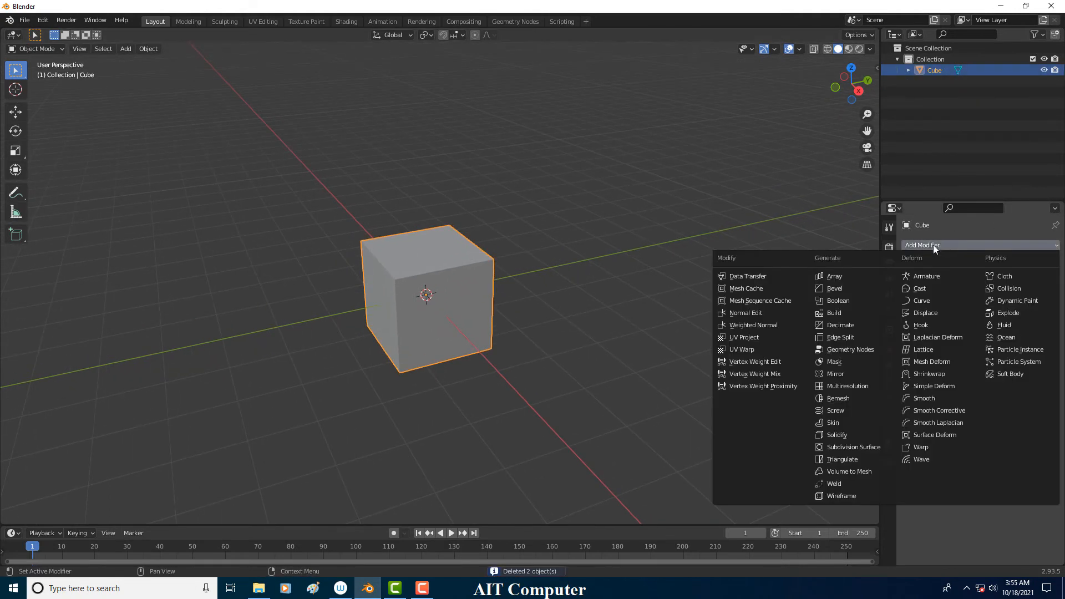
click(849, 275)
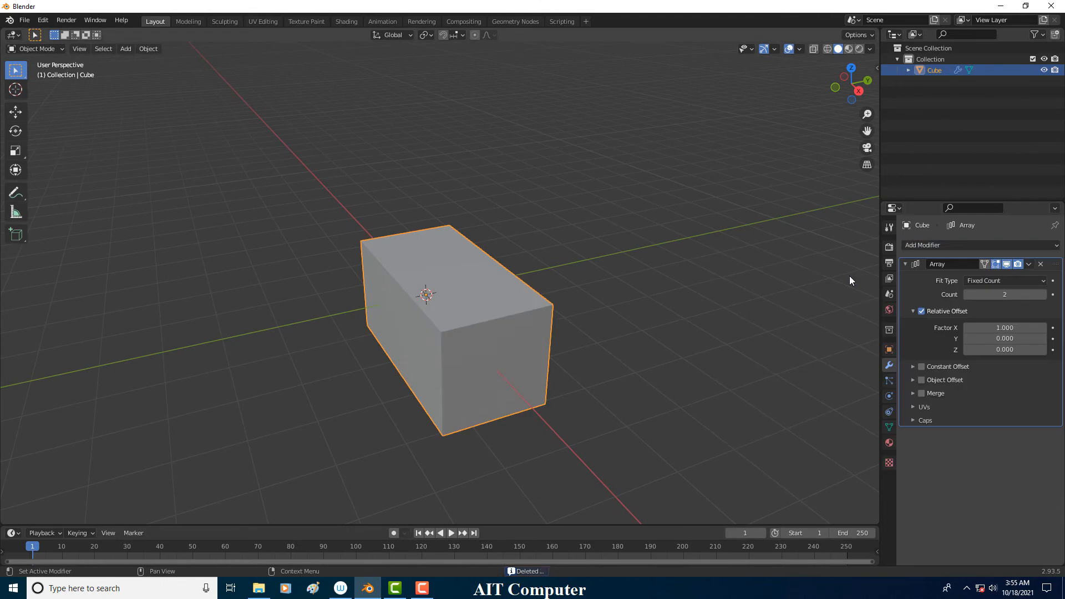
middle_drag(512, 317, 551, 328)
scroll(551, 328, up, 2)
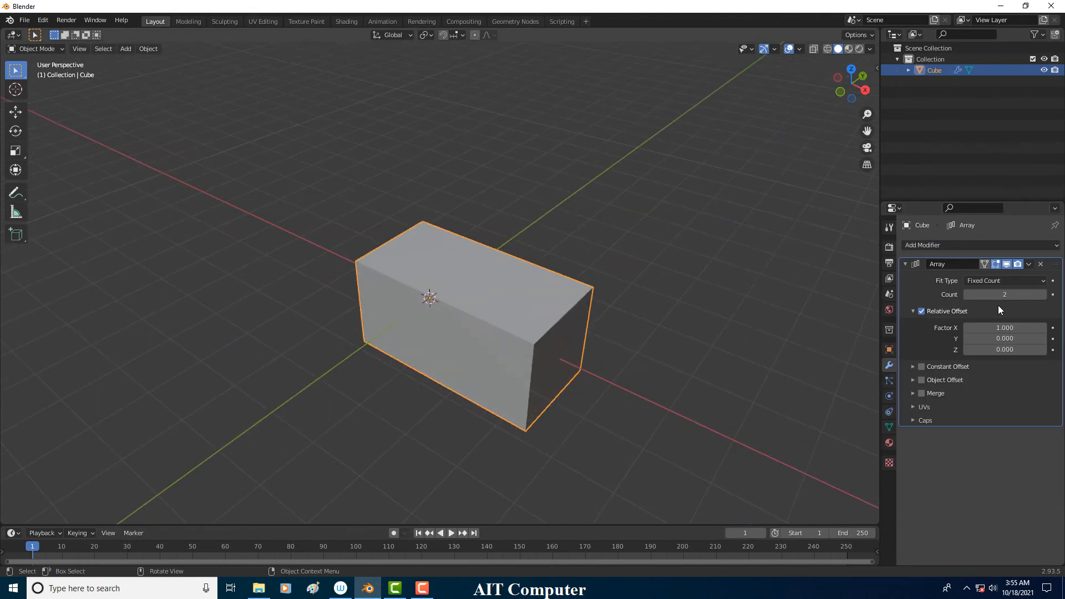
click(1043, 298)
click(1043, 298)
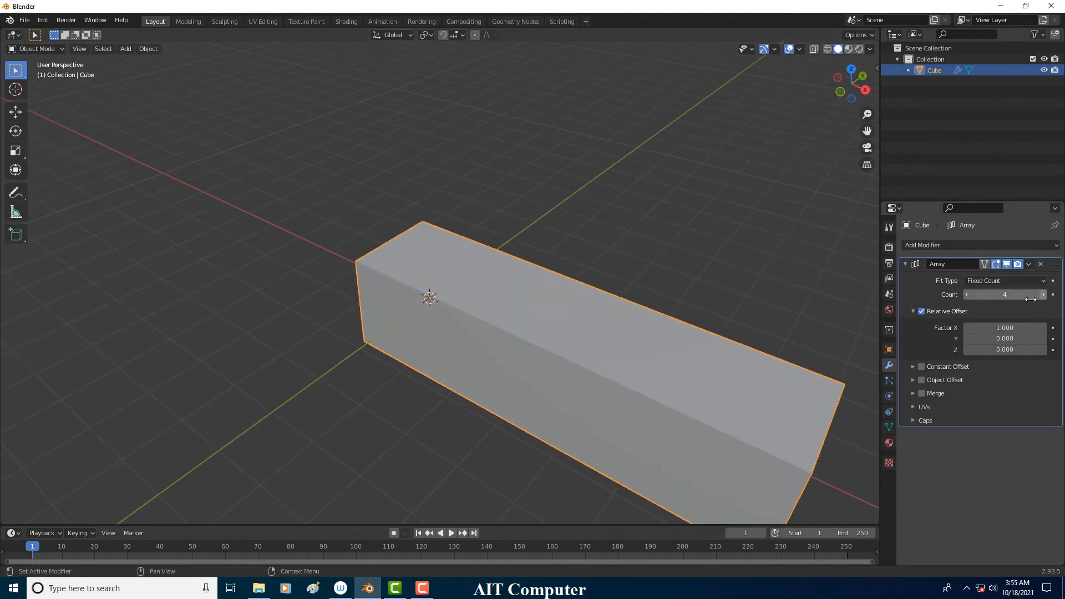
Set the Array modifier's relative offset factors to 1.6 on X and 0.8 on Y
scroll(651, 357, down, 2)
click(1004, 327)
text(2.1)
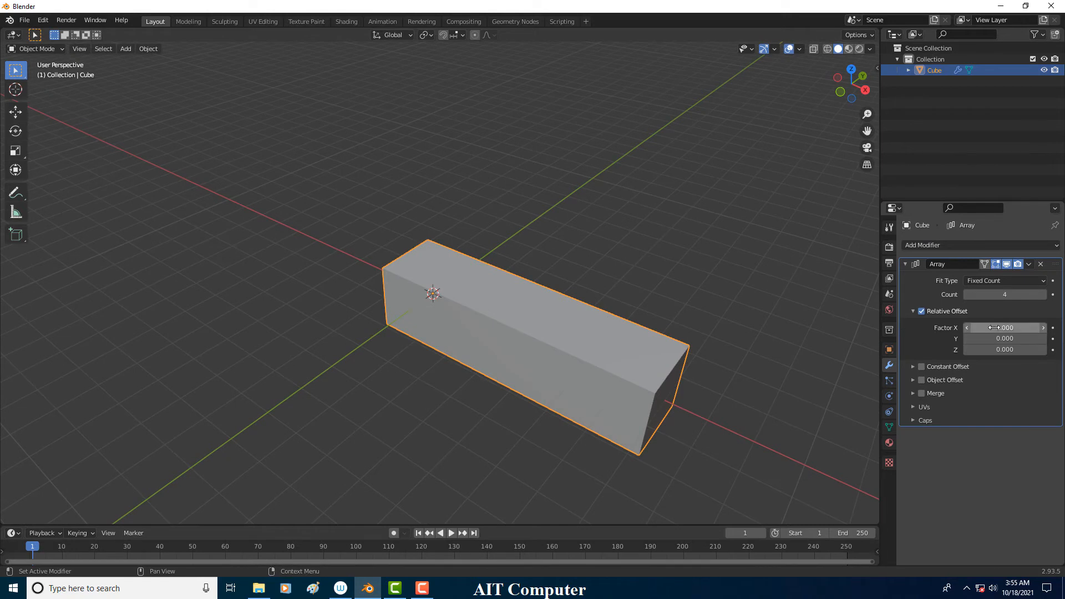
key(Return)
drag(992, 328, 996, 338)
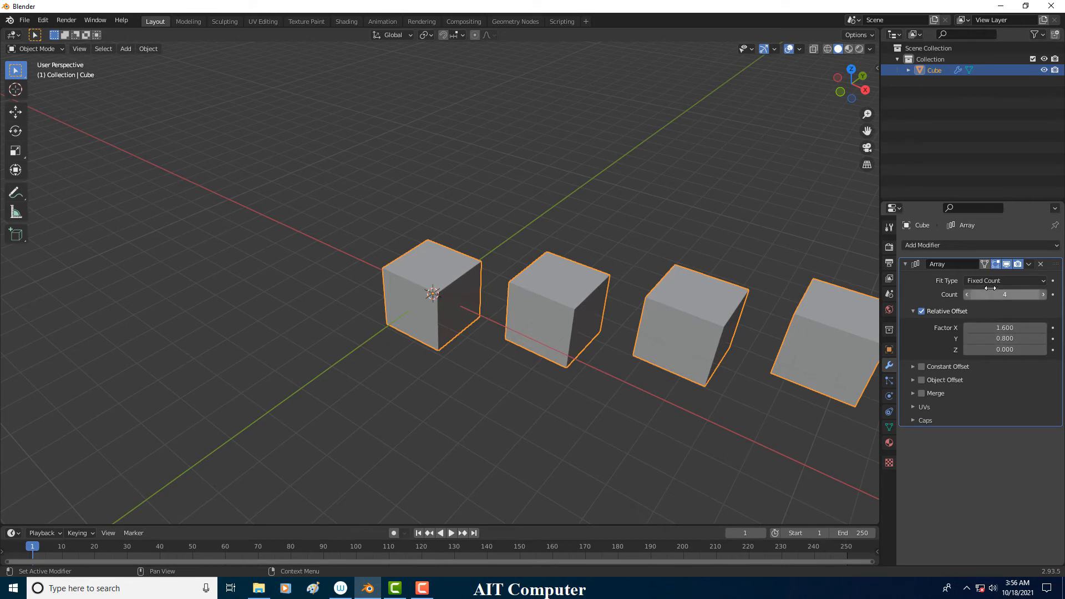
scroll(677, 338, down, 2)
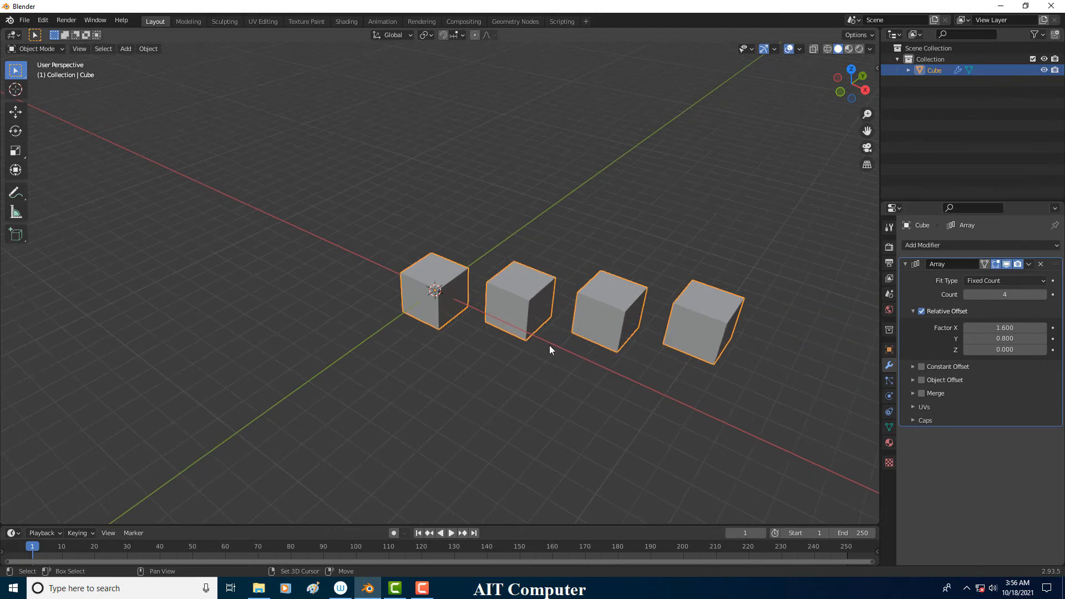
Enter Edit Mode and cut two evenly spaced vertical edge loops through the original cube
middle_drag(463, 326, 517, 331)
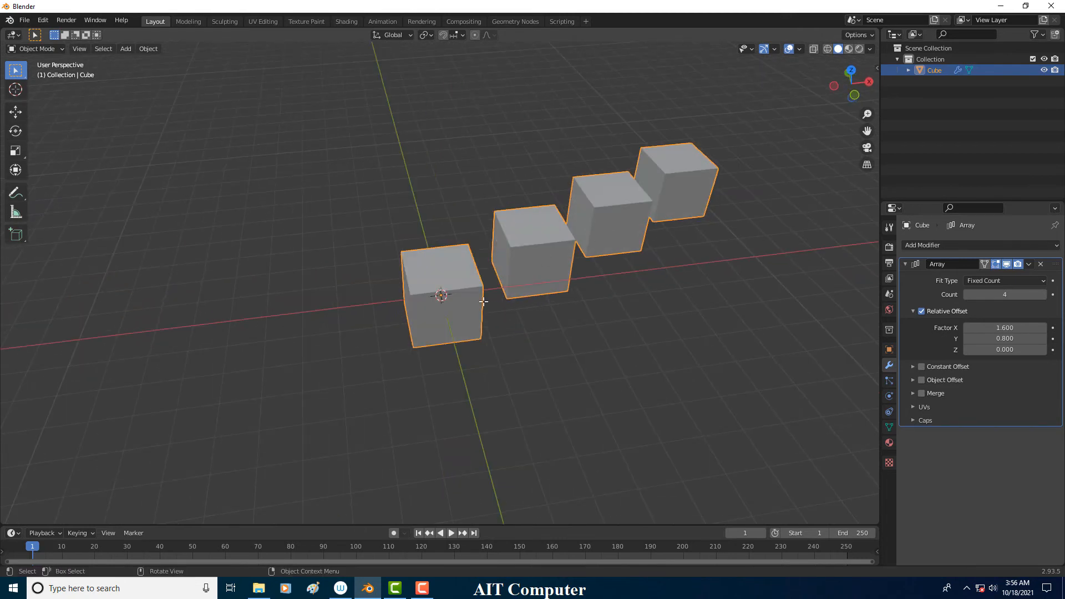
key(Tab)
scroll(494, 304, up, 3)
key(ctrl+r)
scroll(466, 304, up, 3)
scroll(467, 304, down, 2)
click(466, 304)
right_click(466, 304)
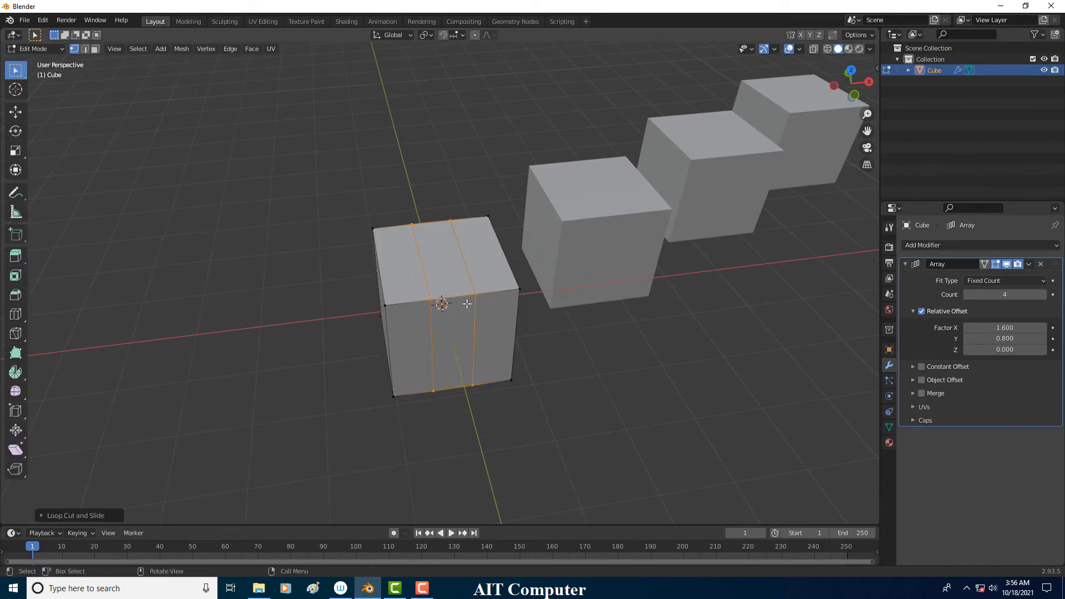
Extrude the band of faces between the two loop cuts, scale it outward, and return to Object Mode
click(95, 49)
key(e)
right_click(487, 336)
key(s)
click(501, 361)
mouse_move(501, 362)
middle_down()
mouse_move(518, 294)
mouse_move(546, 302)
middle_up()
click(35, 49)
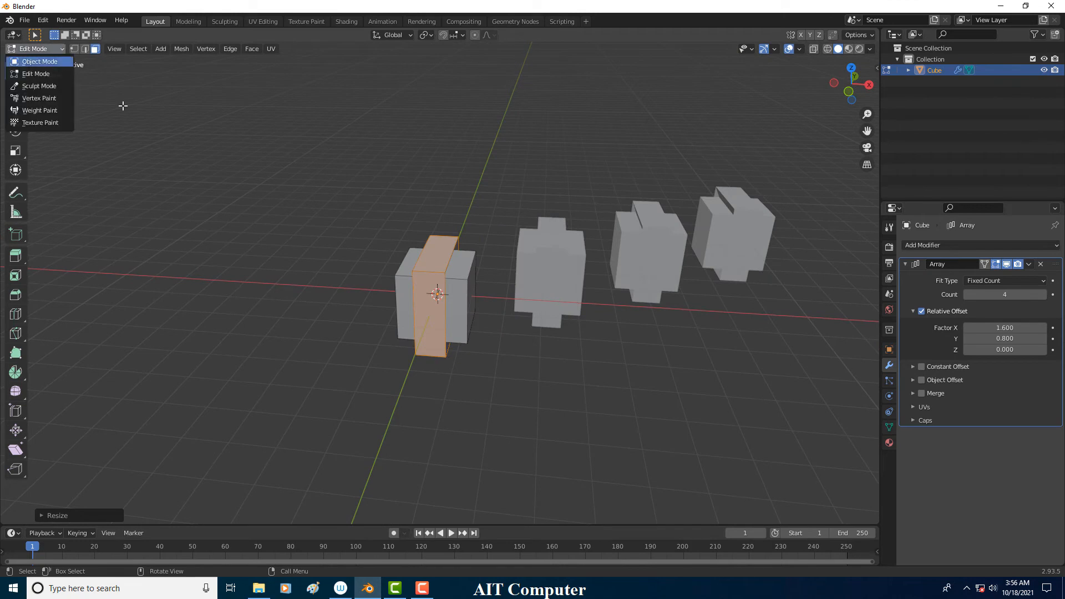
click(51, 51)
click(51, 60)
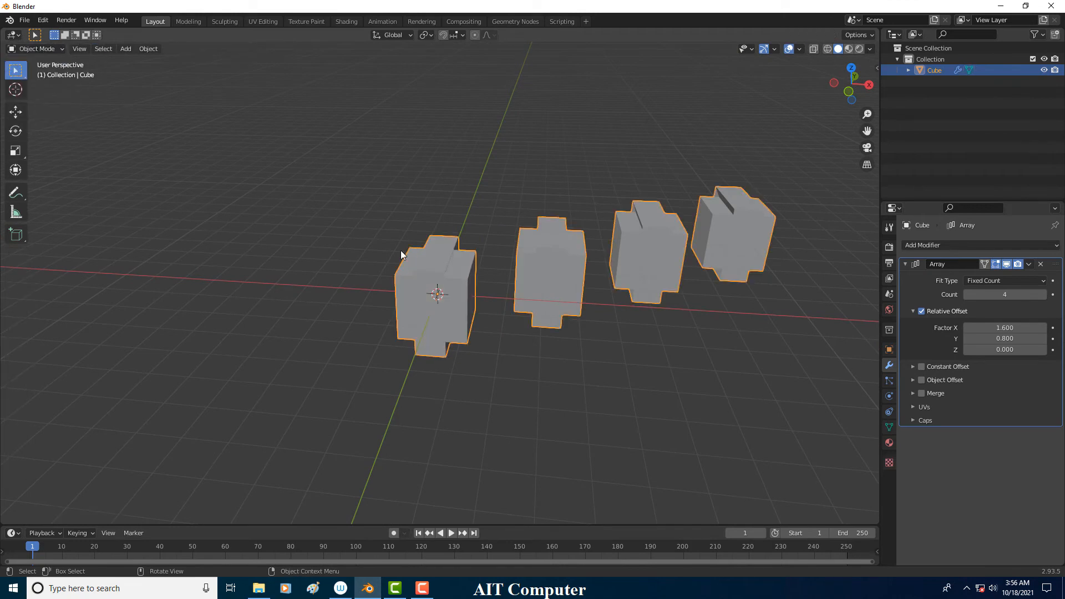
Delete the arrayed object and add a new mesh cube at the origin
key(Delete)
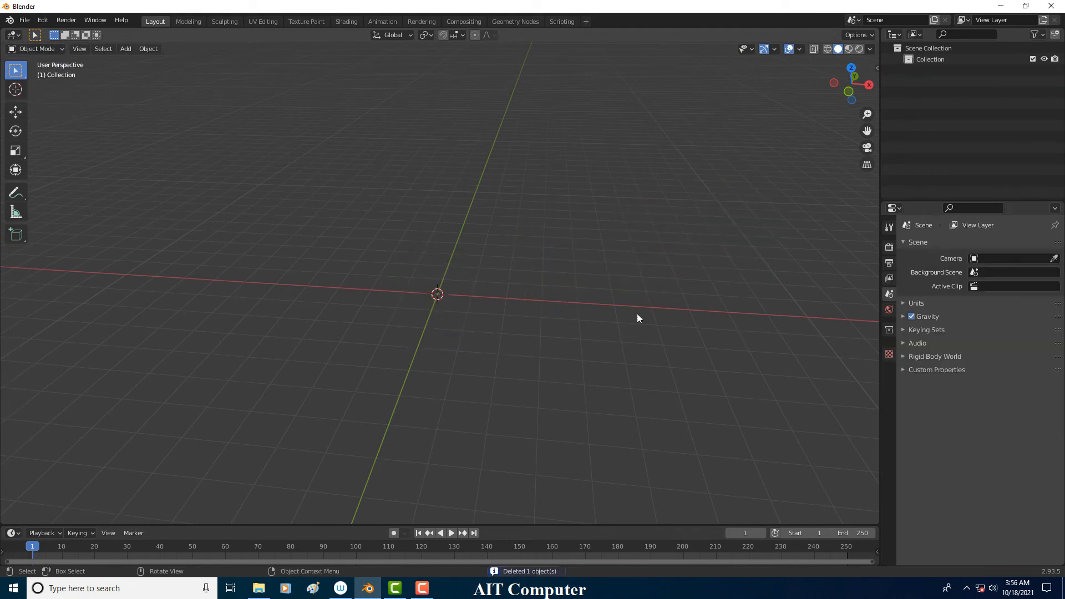
key(shift+a)
mouse_move(516, 310)
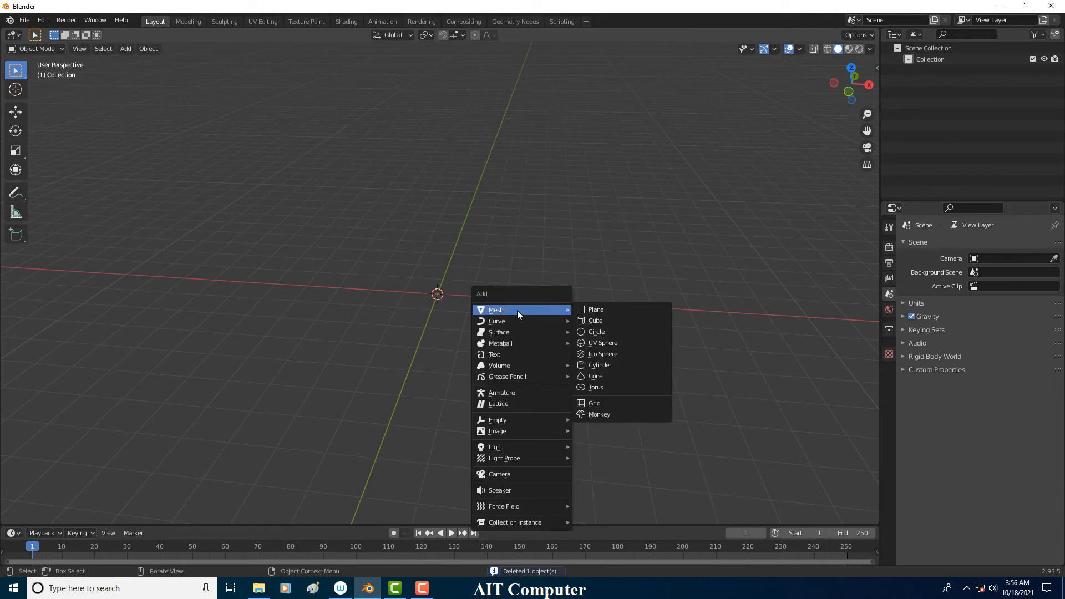
click(596, 322)
click(586, 335)
Select the new cube and add a Bevel modifier to it
click(476, 308)
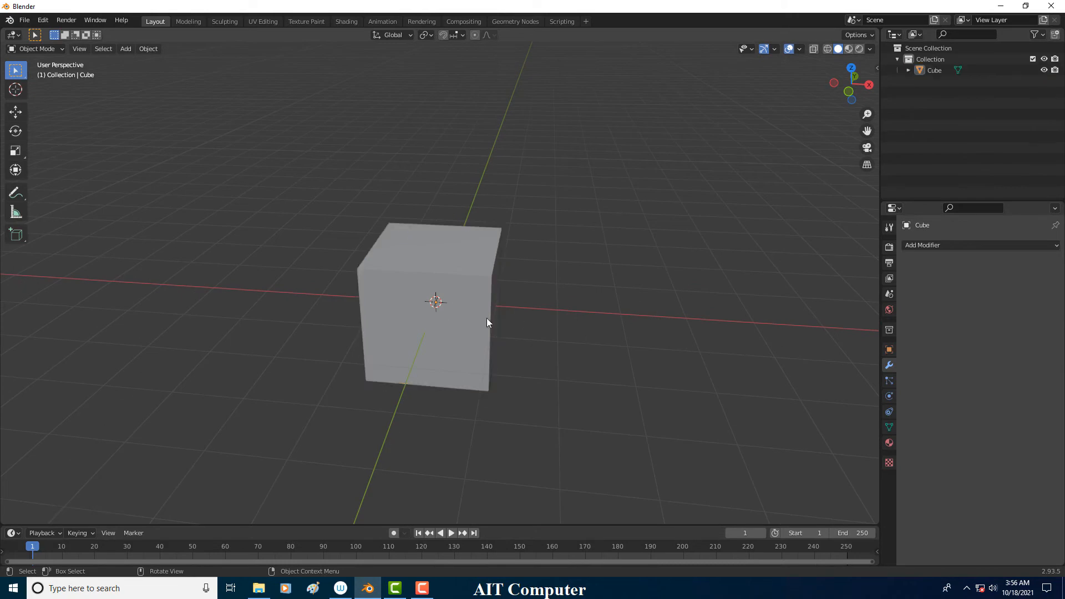
middle_drag(480, 308, 482, 307)
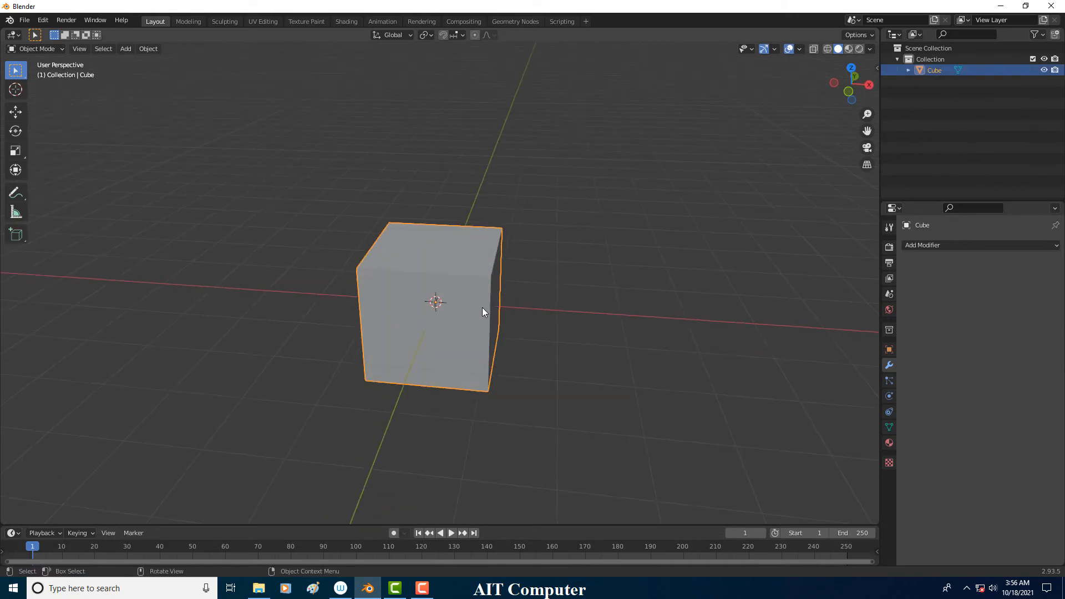
click(495, 315)
click(435, 301)
click(937, 244)
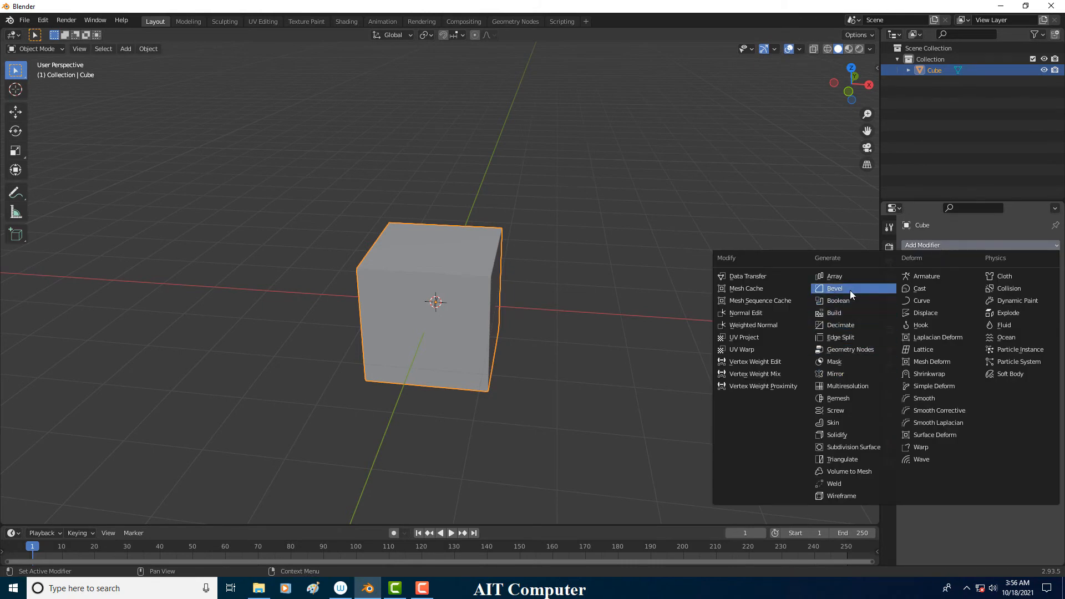
click(835, 288)
Move the bevelled cube aside along the X axis and add a second mesh cube at the origin
scroll(516, 310, down, 2)
key(g)
key(x)
click(722, 349)
key(shift+a)
mouse_move(524, 335)
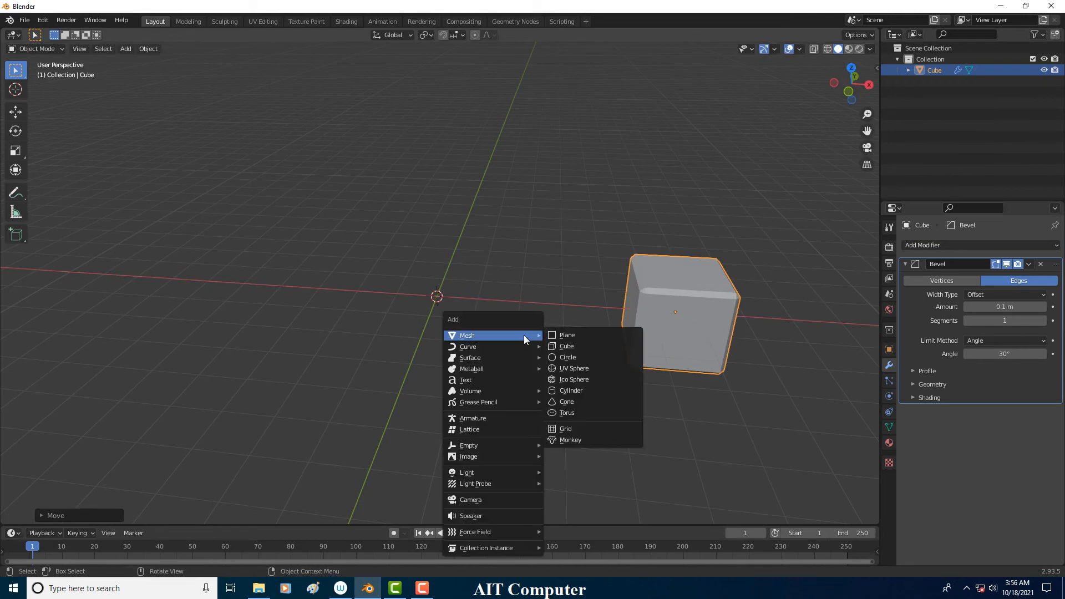
click(568, 346)
scroll(507, 330, up, 4)
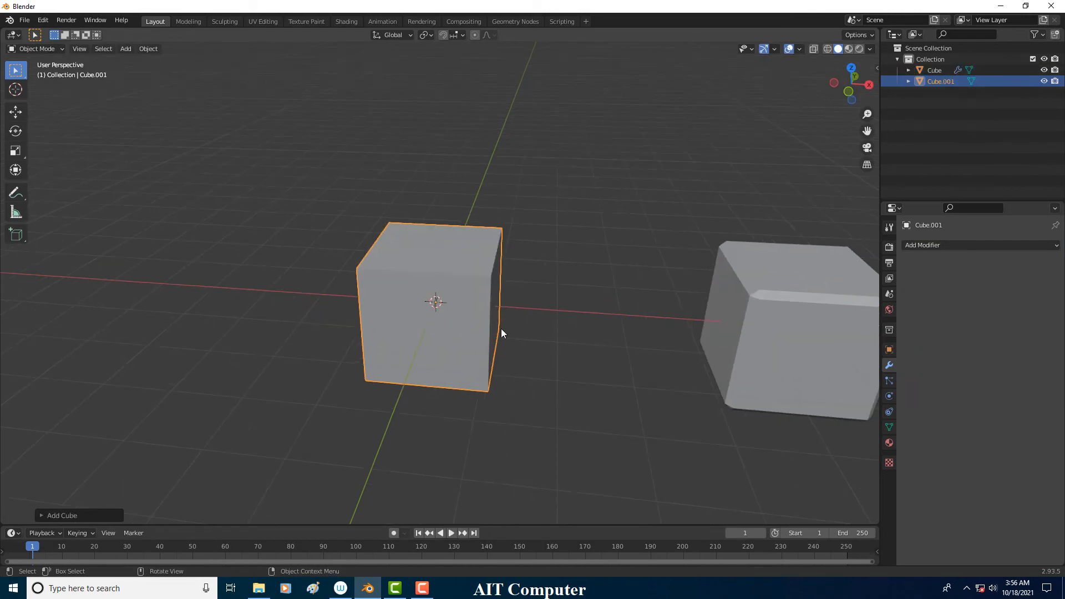
Bevel all edges of the second cube in Edit Mode, without a modifier, and return to Object Mode
key(Tab)
key(ctrl+b)
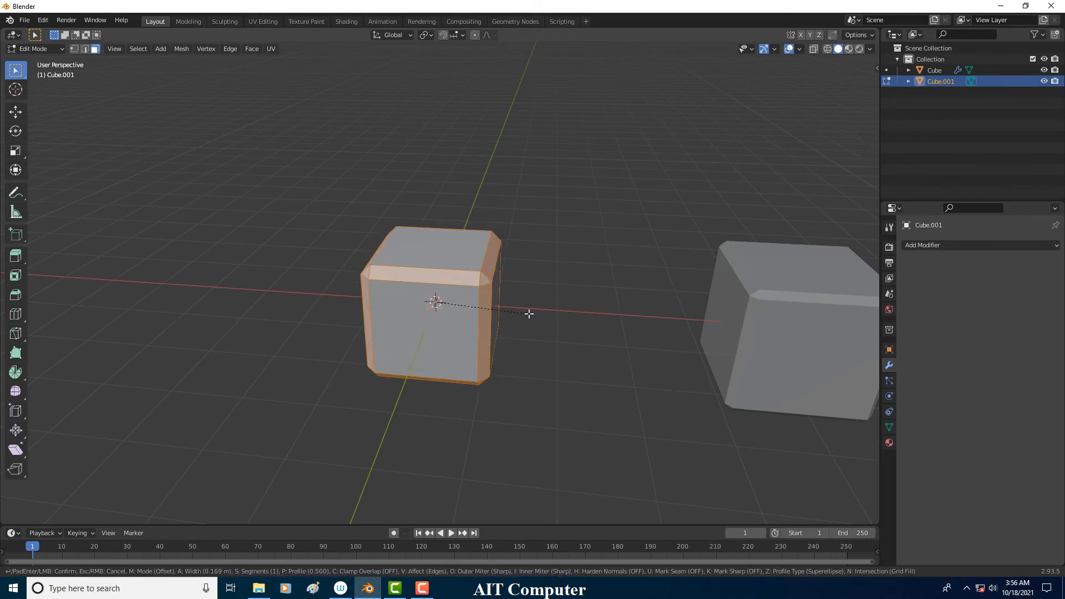
click(536, 316)
middle_drag(536, 315, 419, 273)
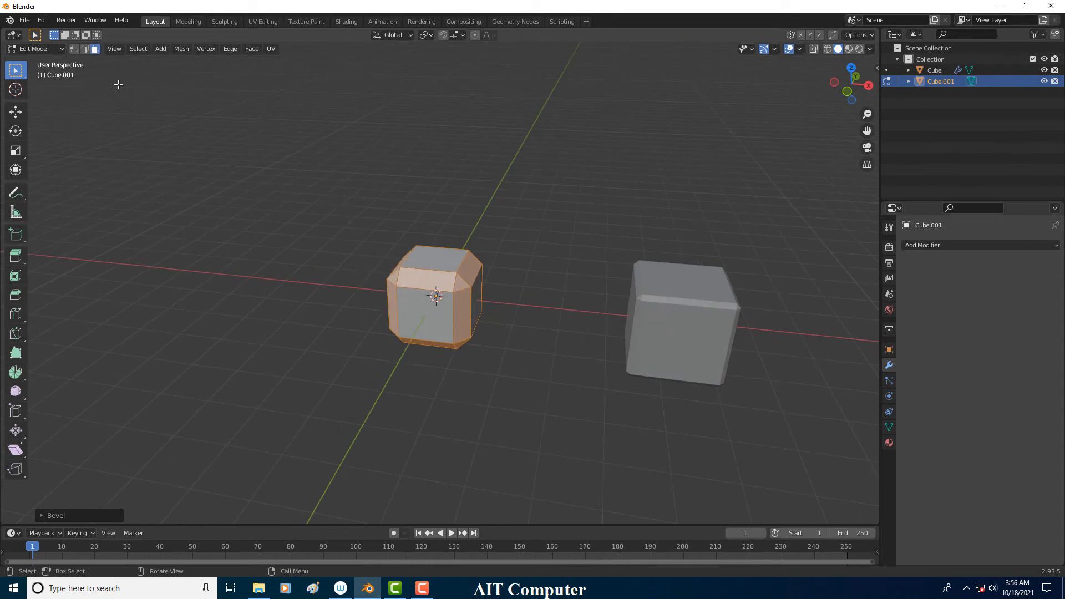
click(56, 51)
click(44, 62)
Select the first cube and set its Bevel modifier to an amount of 0.32 m and 3 segments
click(670, 302)
shift+middle_drag(670, 302, 486, 264)
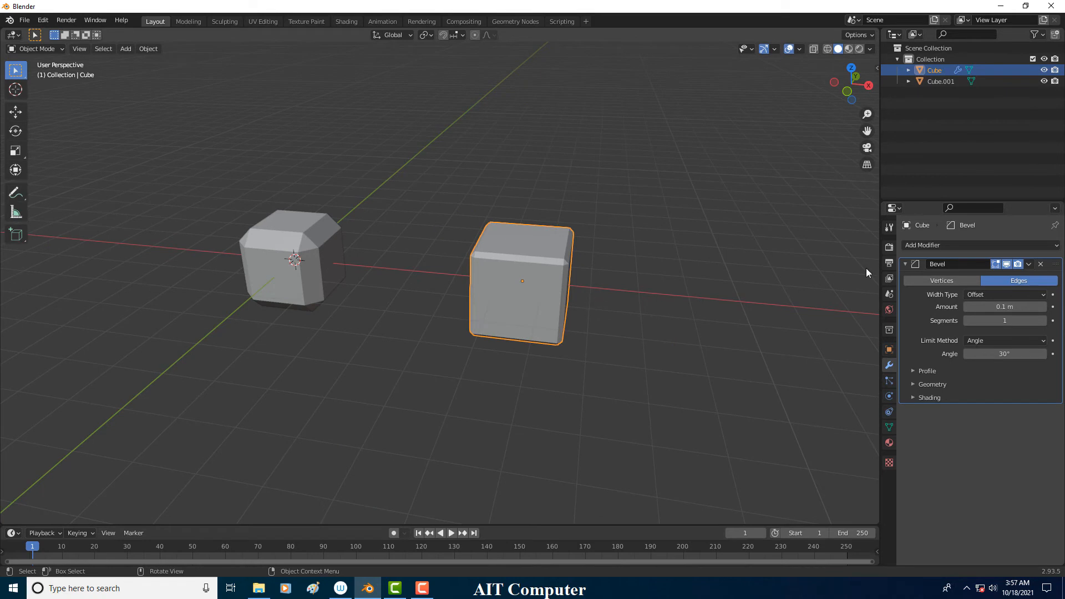
drag(998, 307, 1023, 307)
click(1044, 321)
click(1043, 320)
middle_drag(508, 290, 544, 288)
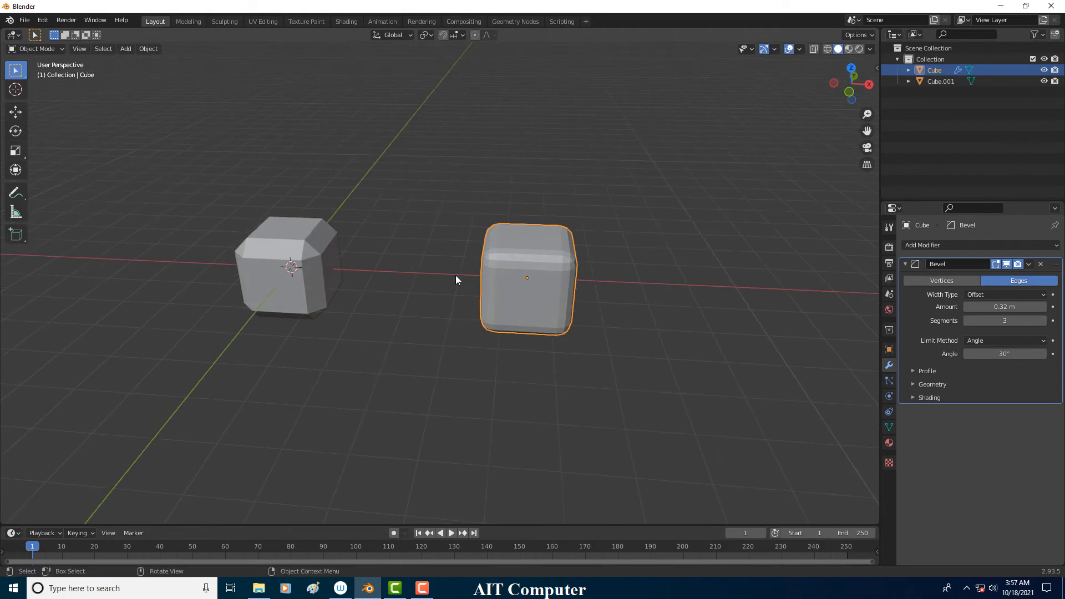
Remove the Bevel modifier from the first cube and delete the manually bevelled second cube
key(ctrl)
click(1041, 264)
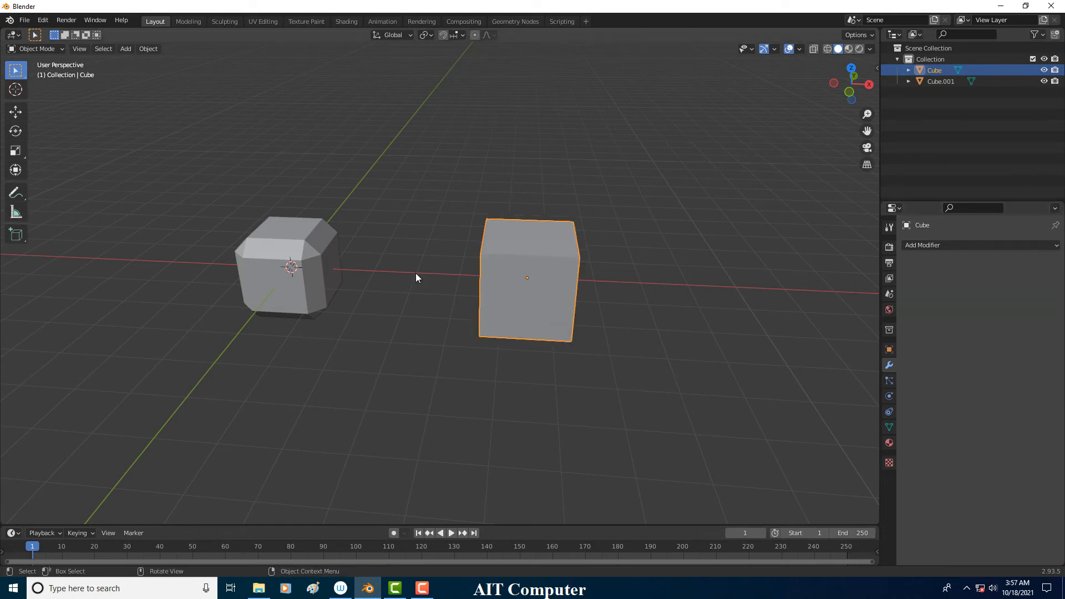
click(315, 259)
key(Delete)
Add a Subdivision Surface modifier to the remaining cube
click(555, 295)
middle_drag(555, 295, 531, 300)
click(926, 247)
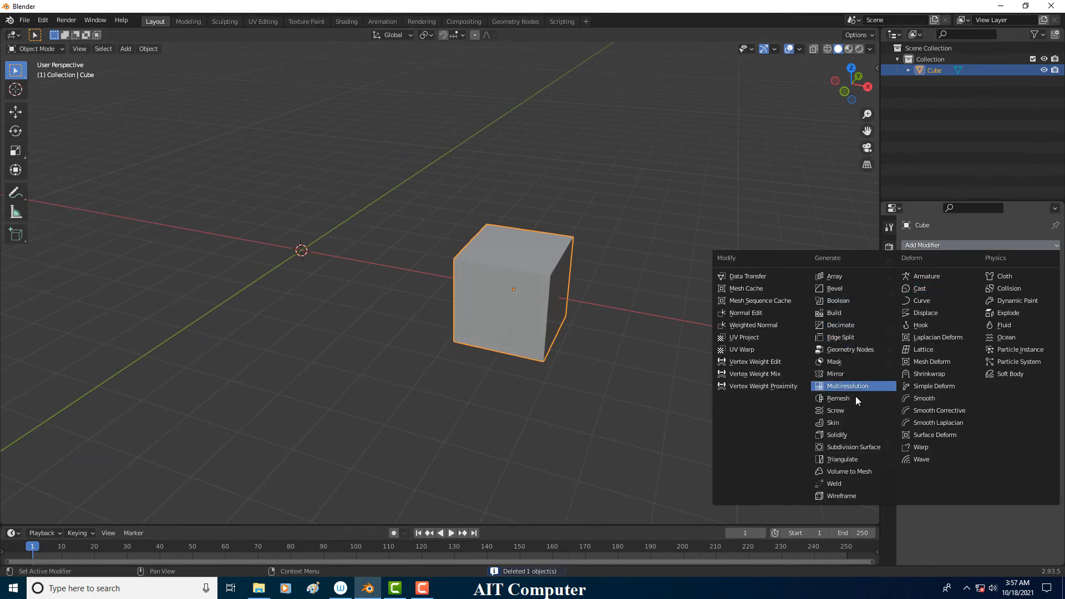
click(860, 447)
middle_drag(566, 331, 566, 276)
scroll(555, 305, up, 2)
Enter Edit Mode on the cube and set the Subdivision modifier's viewport levels to 2
key(Tab)
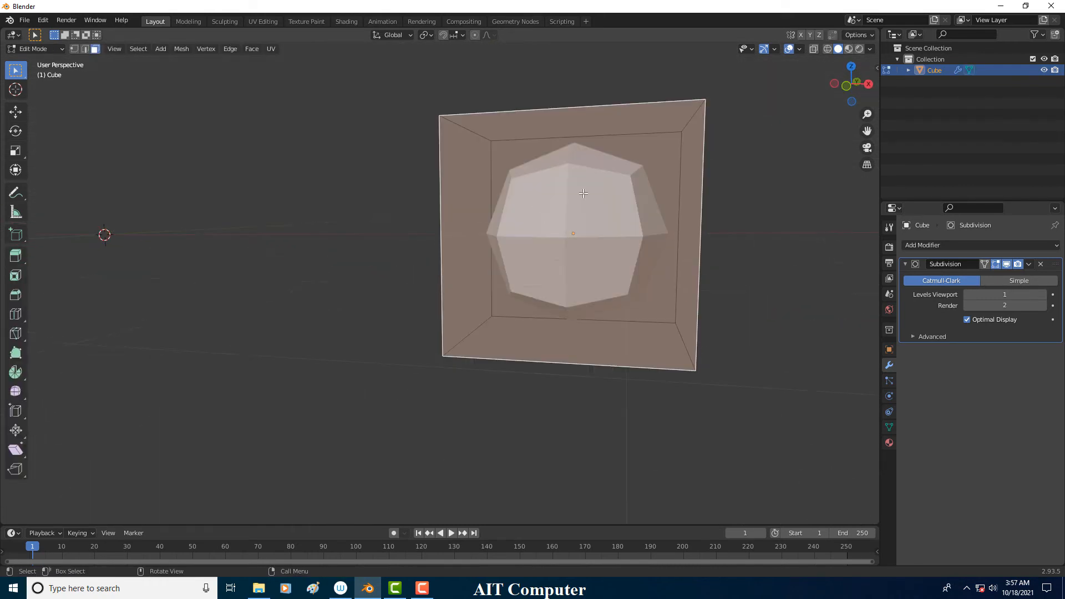
middle_drag(560, 205, 472, 250)
click(1044, 295)
click(371, 235)
middle_drag(381, 214, 367, 207)
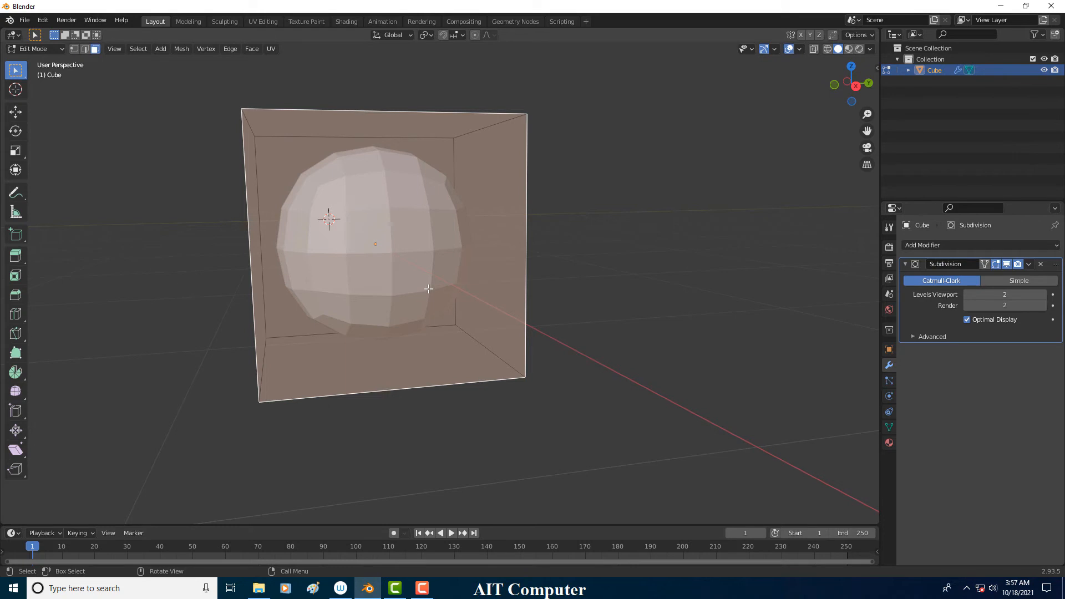
Add a Bevel modifier to the cube after its Subdivision modifier
middle_drag(447, 270, 517, 301)
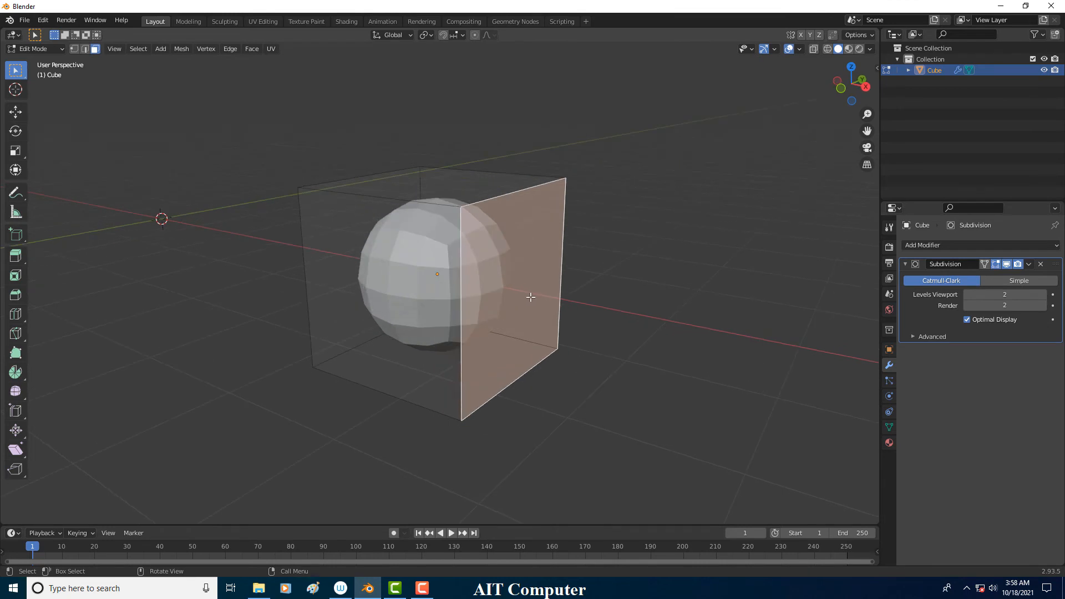
click(953, 246)
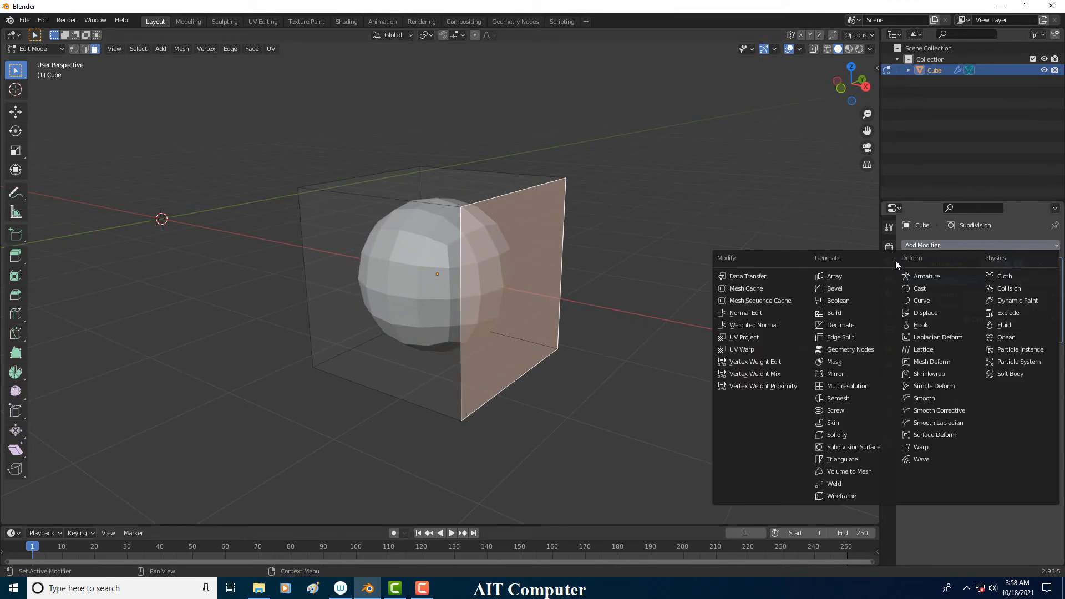
click(851, 289)
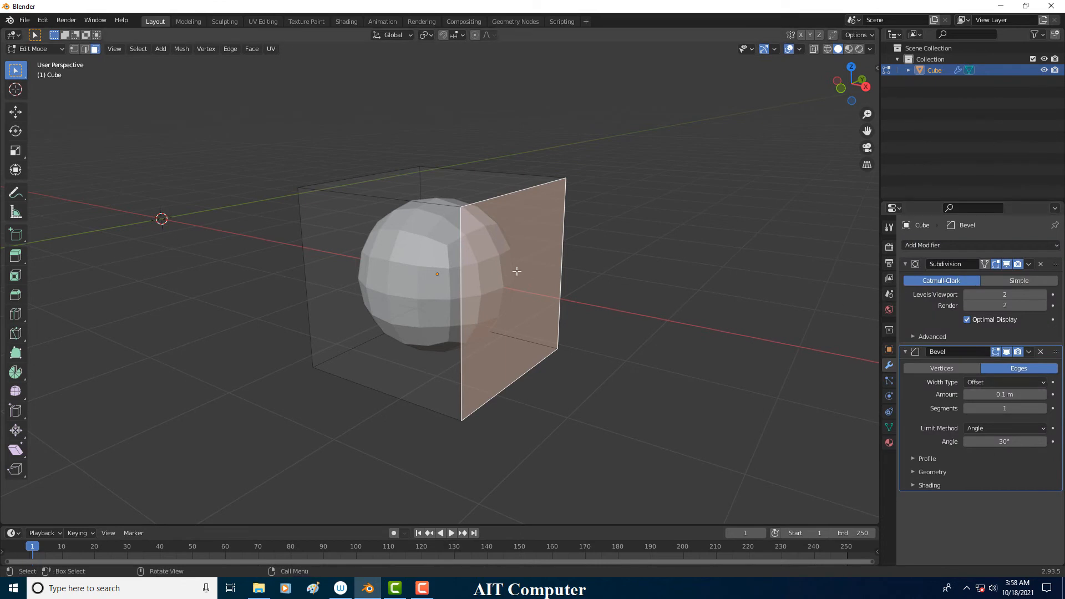
scroll(516, 273, up, 8)
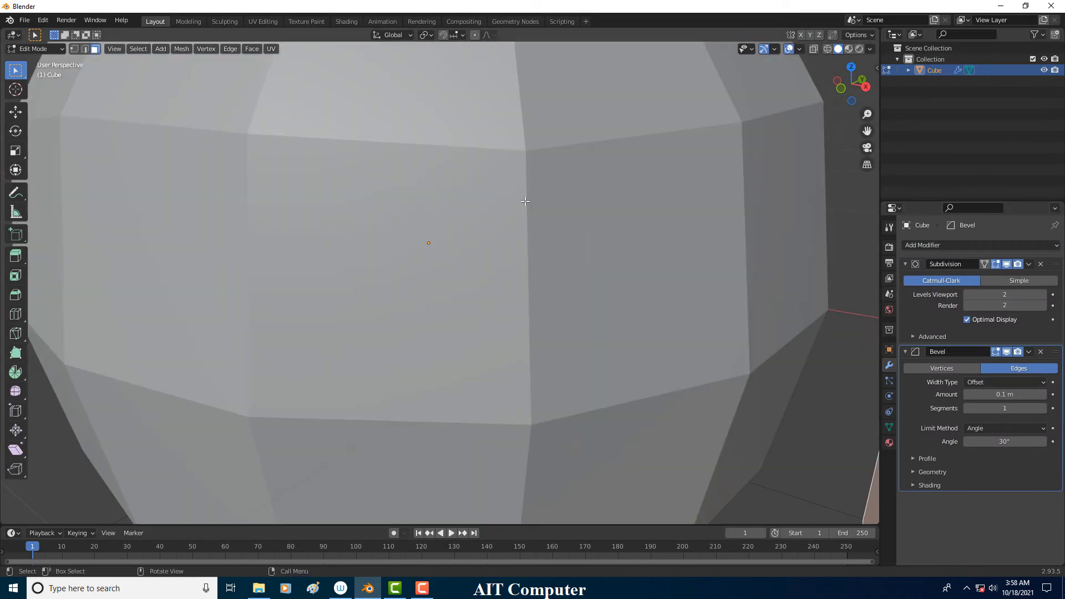
Exit Edit Mode and set the cube's Bevel modifier to an amount of 0.16 m with 3 segments
drag(1002, 394, 1012, 394)
scroll(444, 237, down, 8)
click(35, 35)
key(Tab)
scroll(473, 272, up, 2)
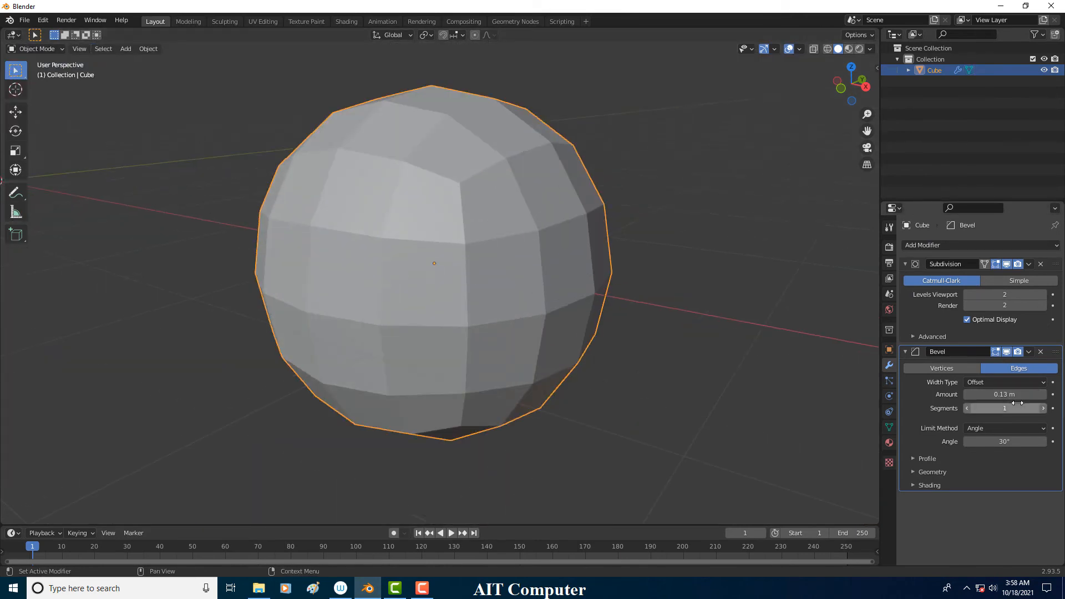
click(1044, 408)
click(1043, 408)
mouse_move(1005, 395)
mouse_down()
mouse_move(1018, 395)
mouse_move(998, 394)
mouse_up()
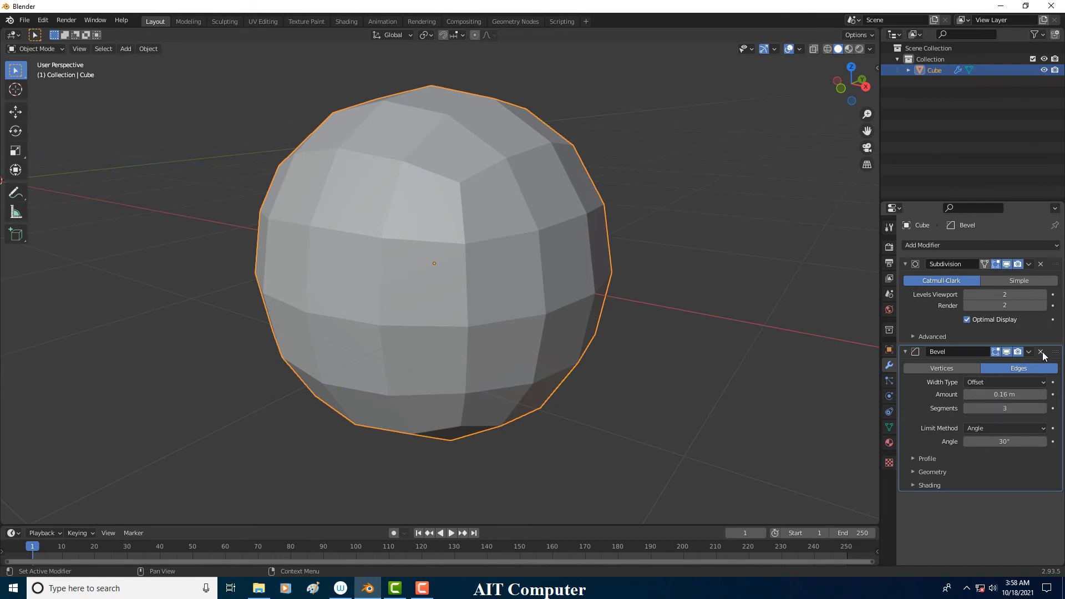
Move the Bevel modifier above the Subdivision modifier and increase the bevel amount to 0.59 m
drag(1057, 355, 1057, 264)
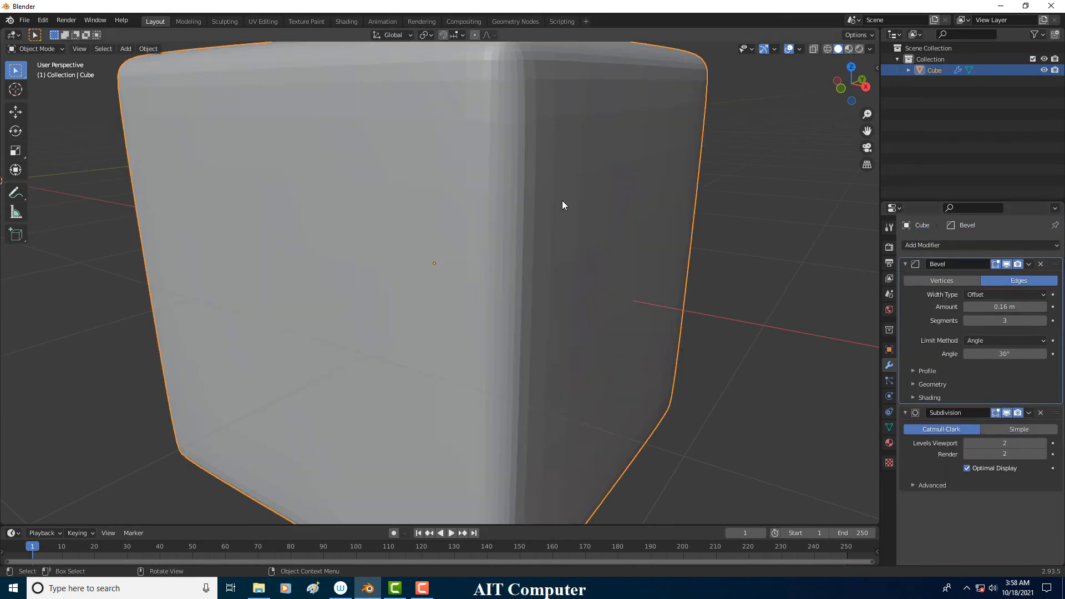
scroll(561, 201, down, 2)
scroll(476, 249, up, 4)
scroll(478, 248, down, 5)
scroll(478, 248, up, 1)
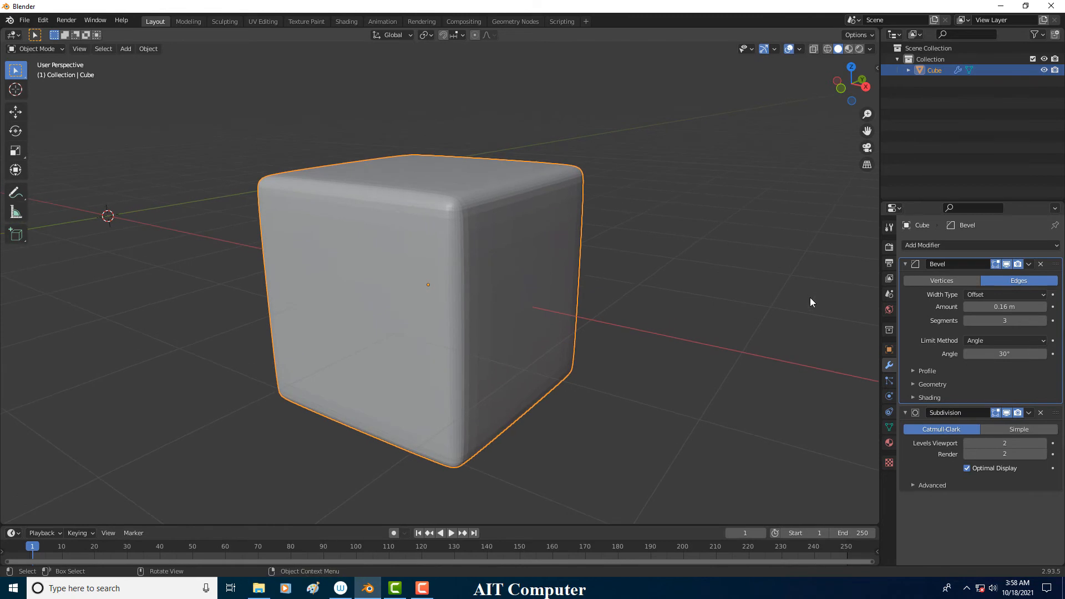
drag(1004, 307, 1036, 285)
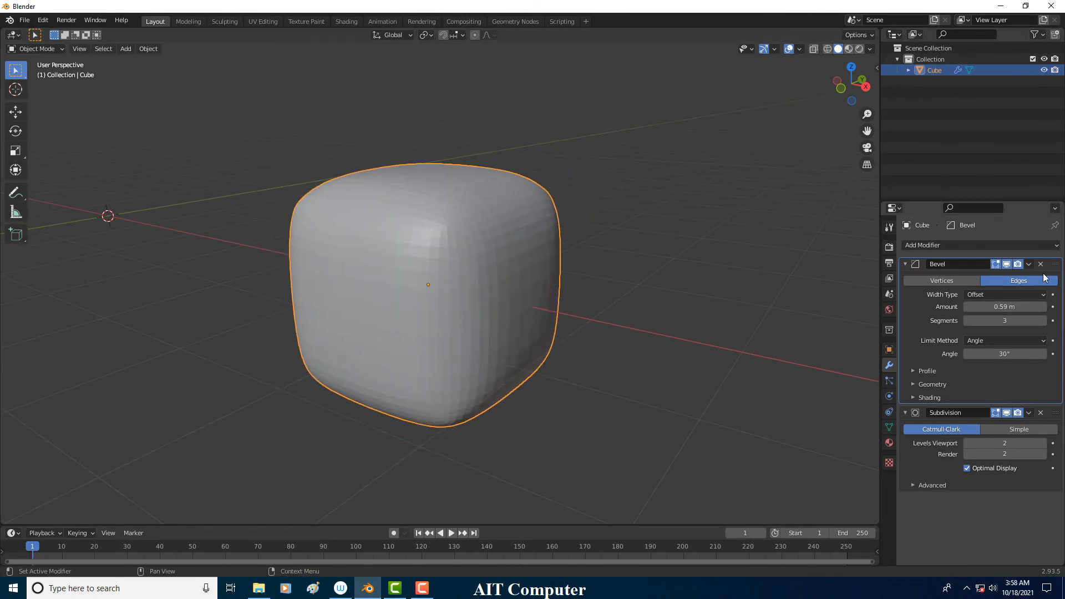
Remove the Subdivision and Bevel modifiers from the cube and add a fresh Bevel modifier
click(1040, 413)
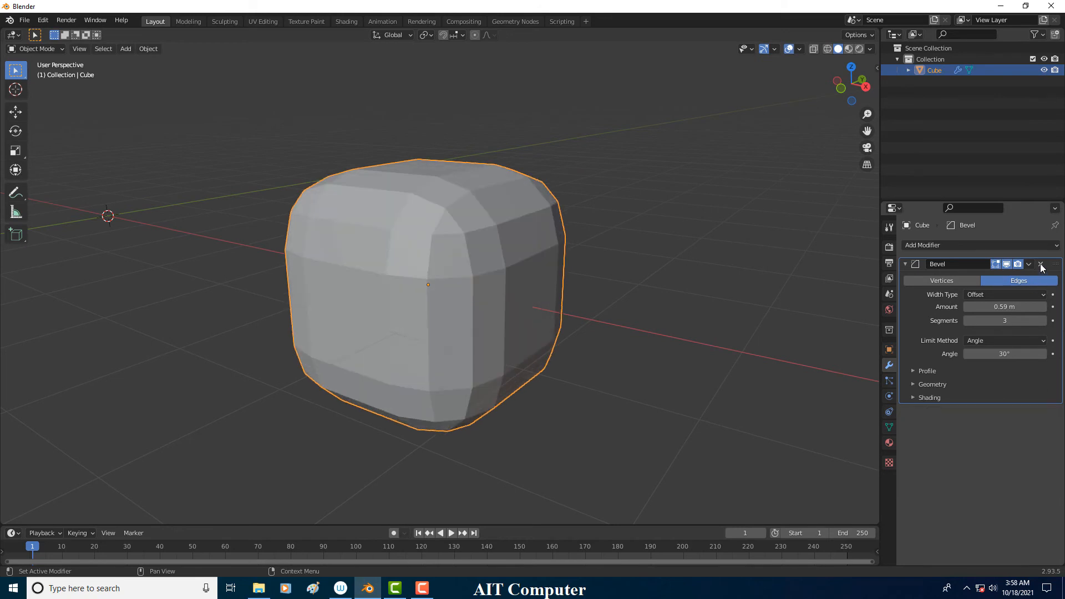
click(1041, 264)
click(931, 246)
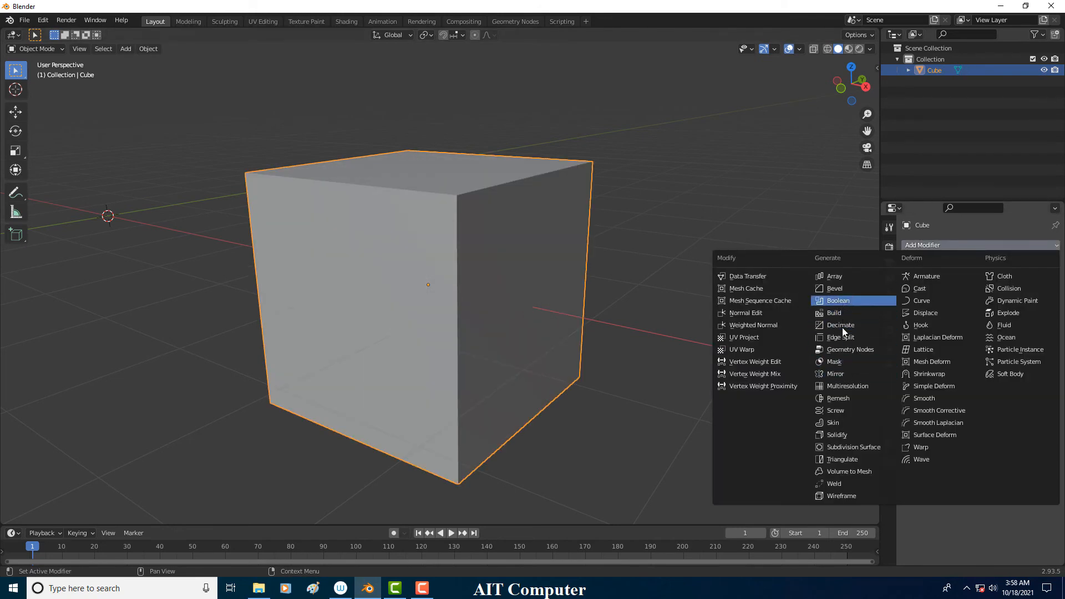
click(839, 289)
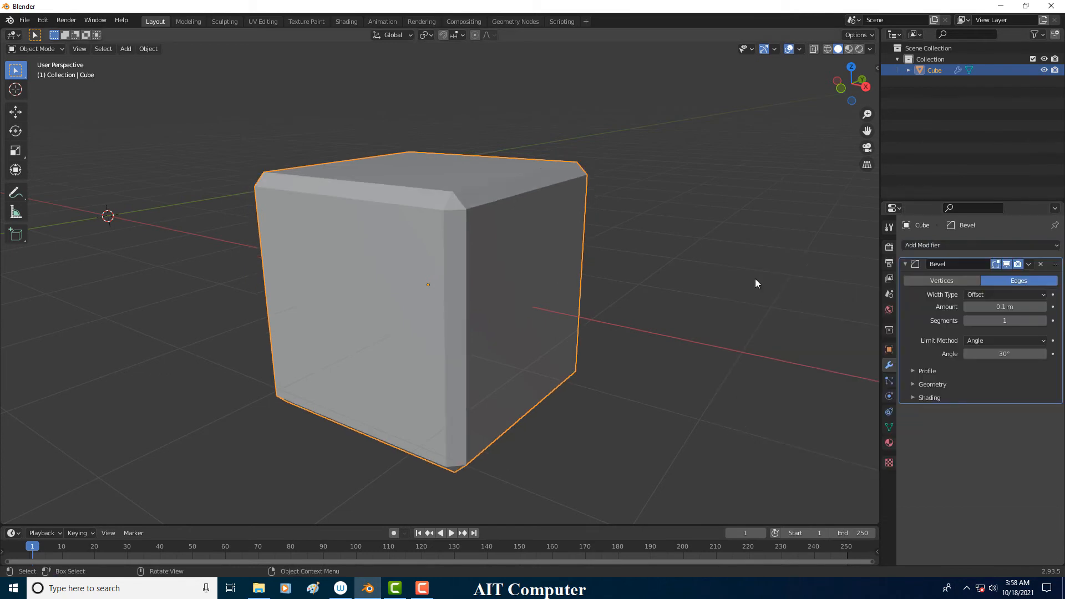
Set the new Bevel modifier's amount to 0.16 m
click(1045, 309)
click(1045, 308)
click(1045, 308)
click(1045, 309)
click(1045, 308)
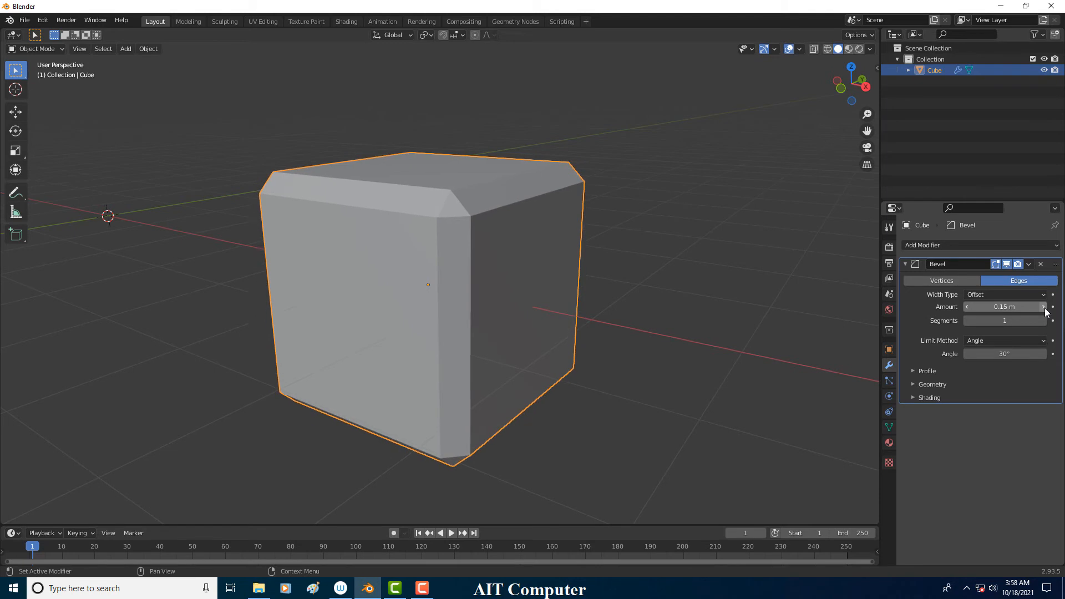
click(1043, 307)
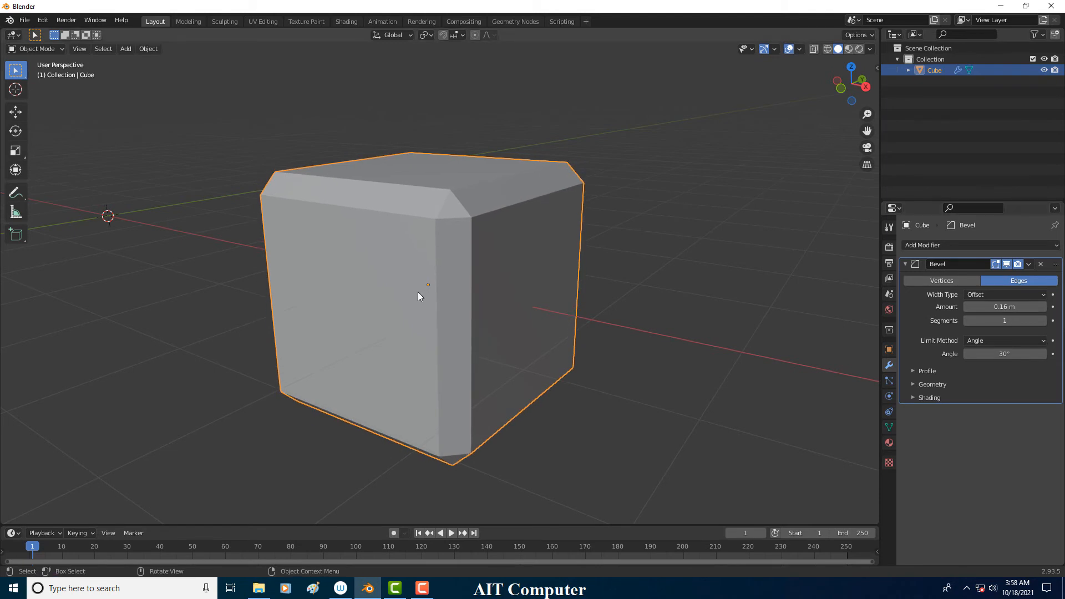
Add a Subdivision Surface modifier to the cube after its Bevel modifier
click(954, 244)
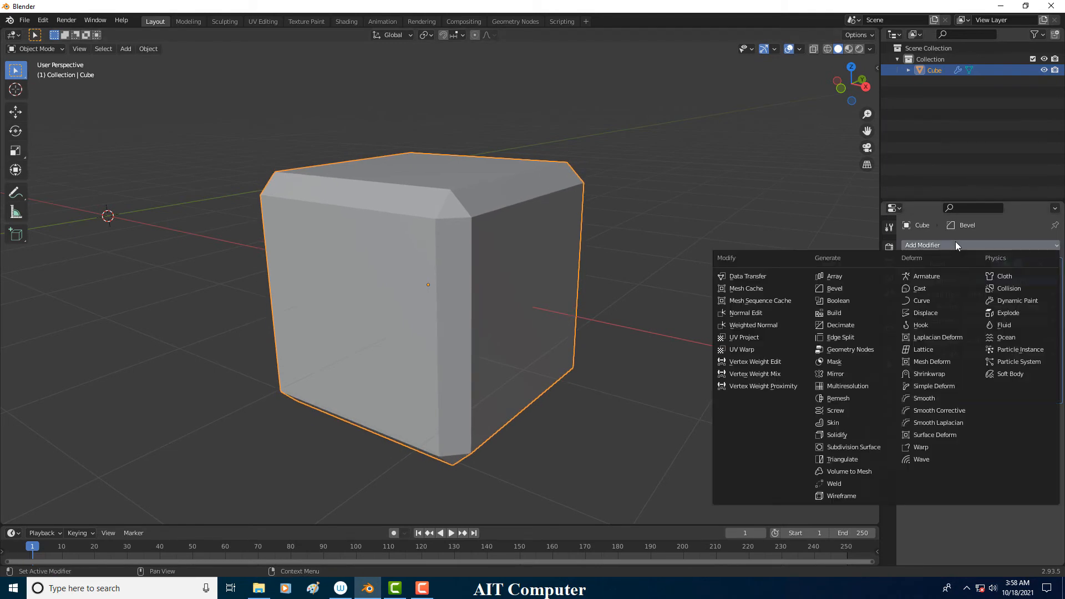
click(855, 447)
middle_drag(557, 316, 524, 292)
scroll(501, 291, down, 3)
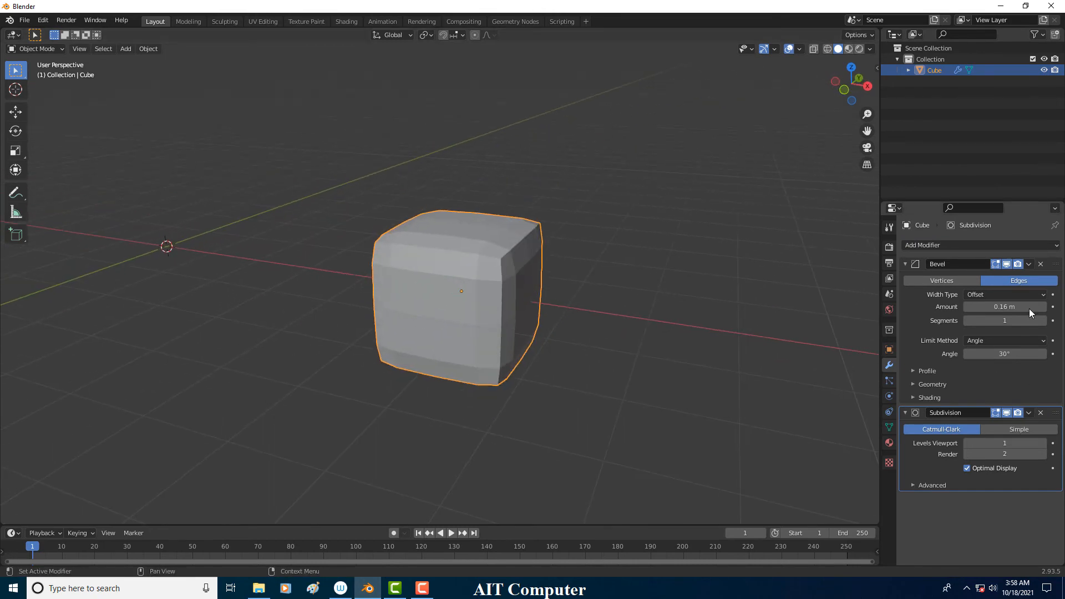
Move the Bevel modifier below the Subdivision modifier and set the subdivision's viewport levels to 0
drag(1056, 265, 1053, 355)
scroll(480, 266, up, 6)
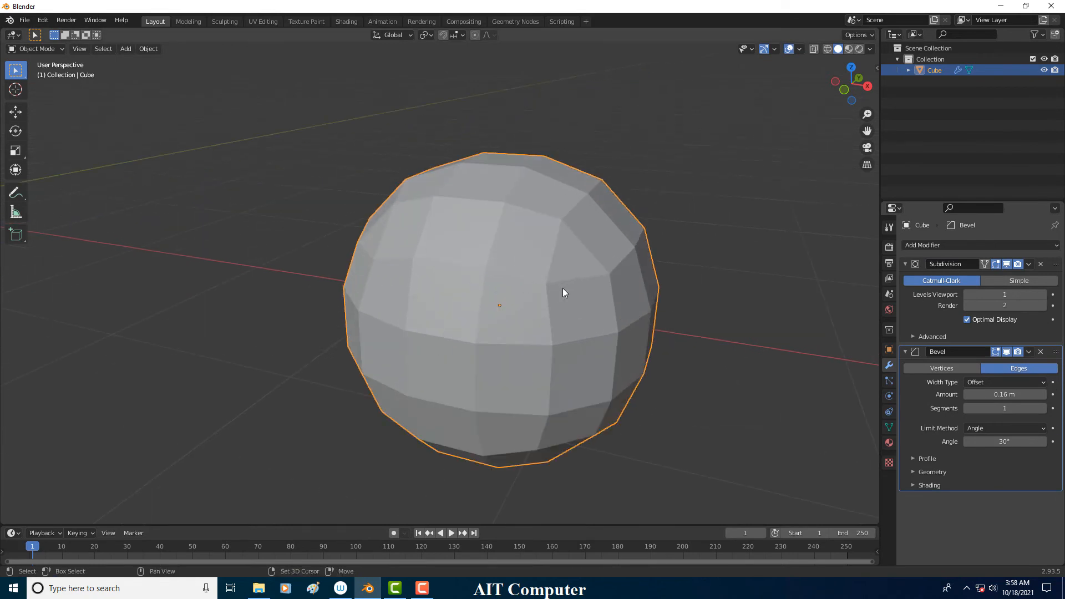
scroll(534, 287, up, 4)
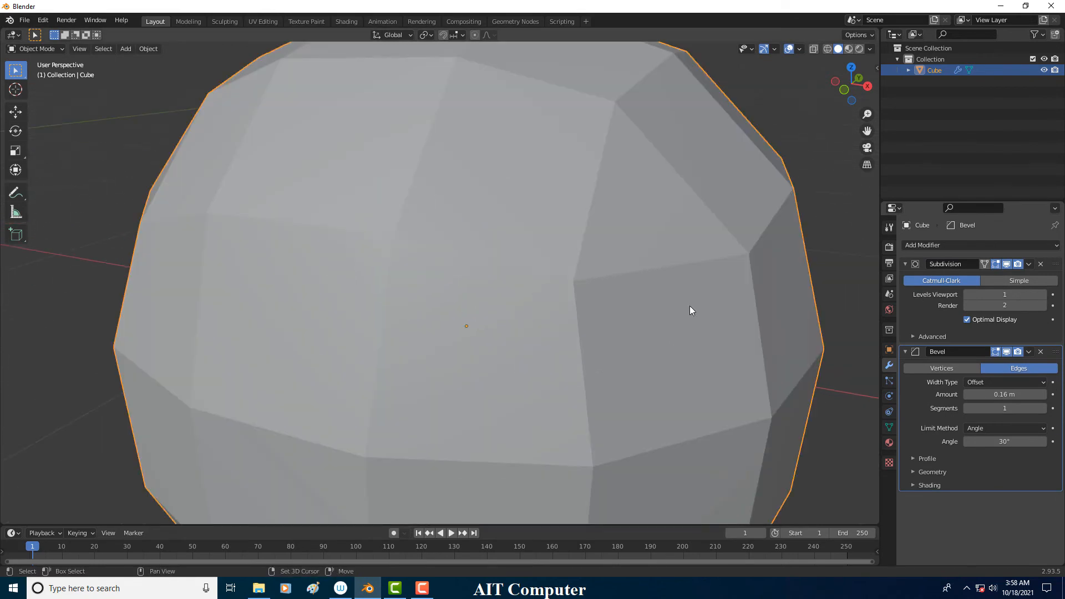
click(968, 295)
scroll(467, 179, down, 10)
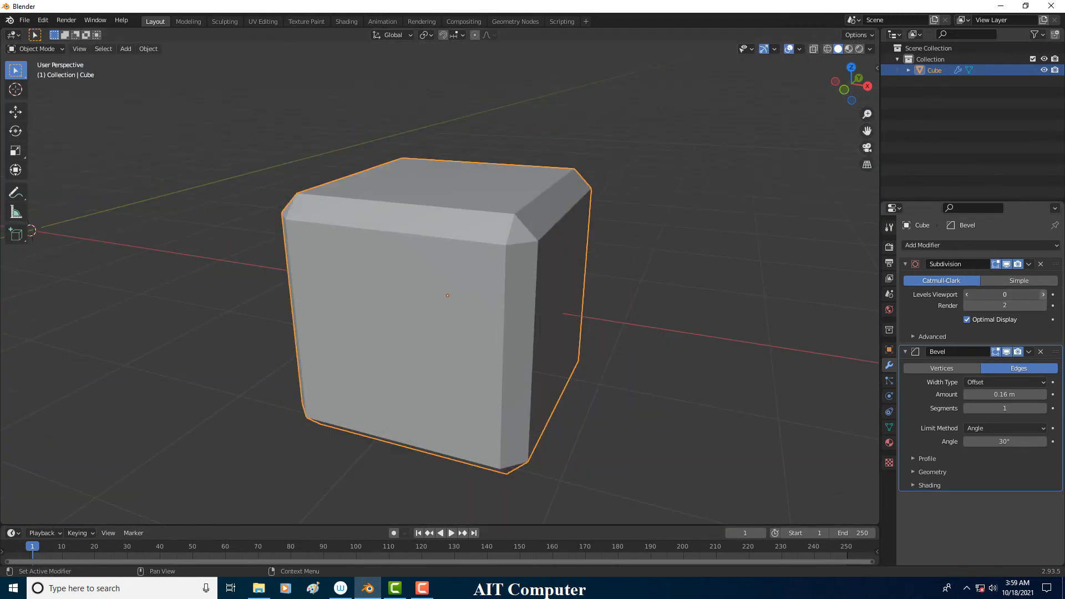
Move the Bevel modifier back above the Subdivision modifier and set the subdivision's viewport levels to 3
click(1045, 296)
drag(1056, 353, 1054, 261)
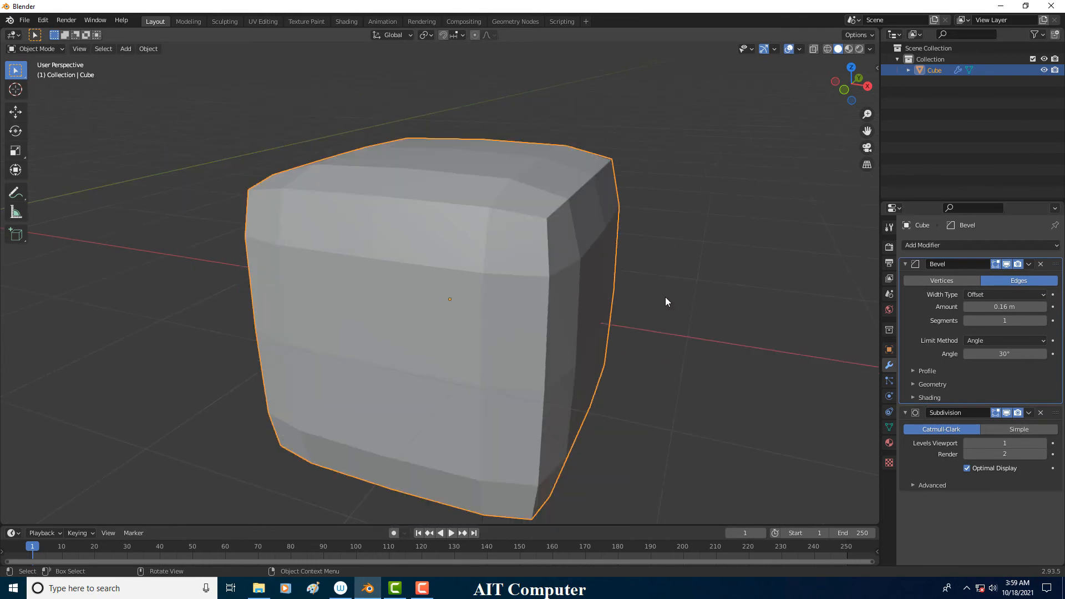
scroll(665, 297, down, 3)
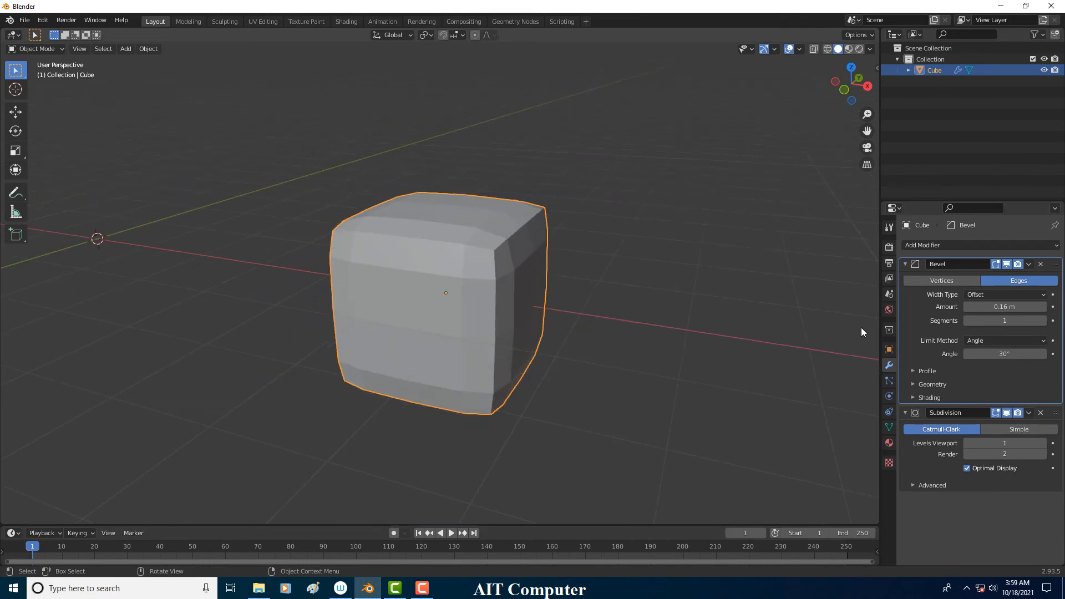
click(1042, 443)
click(1043, 444)
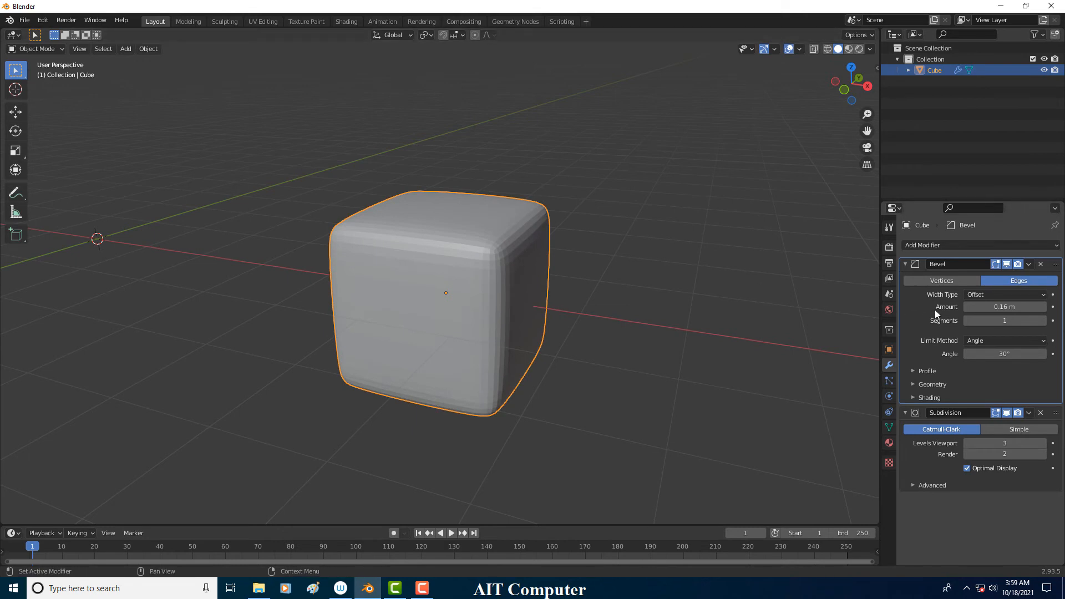
Increase the cube's Bevel modifier amount to 0.39 m
click(1043, 309)
click(1044, 309)
click(1043, 309)
click(1044, 309)
click(1043, 308)
click(1045, 309)
click(1044, 309)
click(1045, 310)
click(1045, 309)
click(1045, 310)
click(1045, 309)
click(1045, 310)
click(1045, 309)
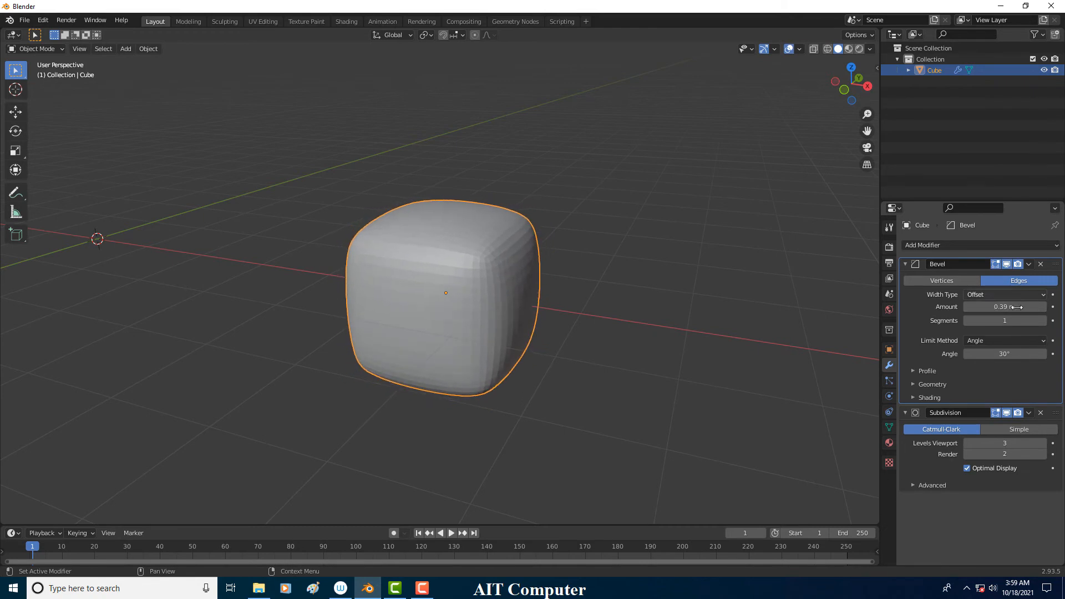
Remove the Bevel and Subdivision modifiers and delete the cube from the scene
click(1041, 264)
click(1041, 264)
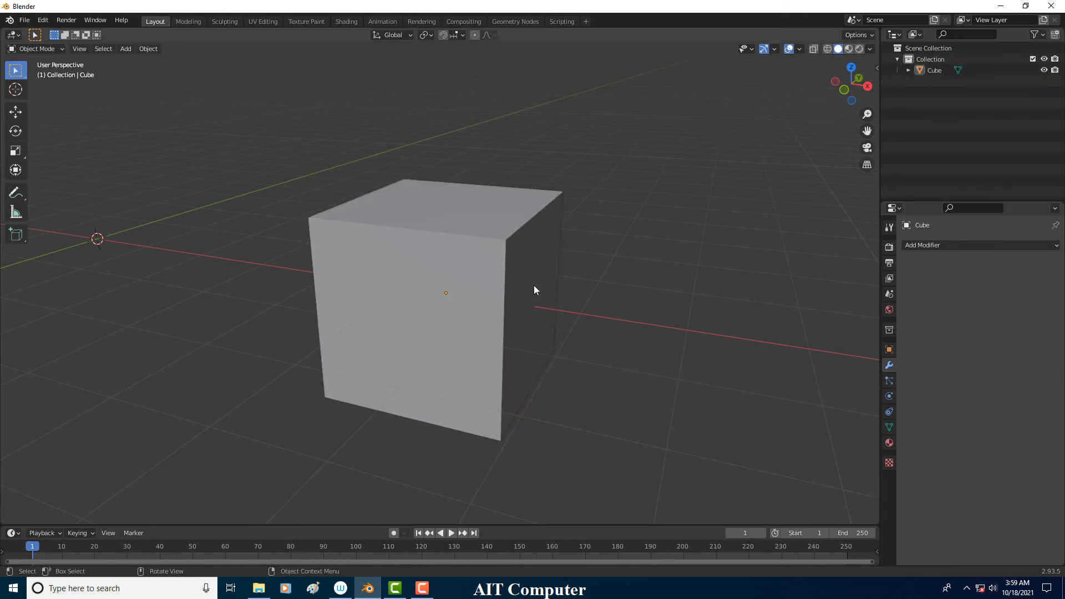
click(930, 244)
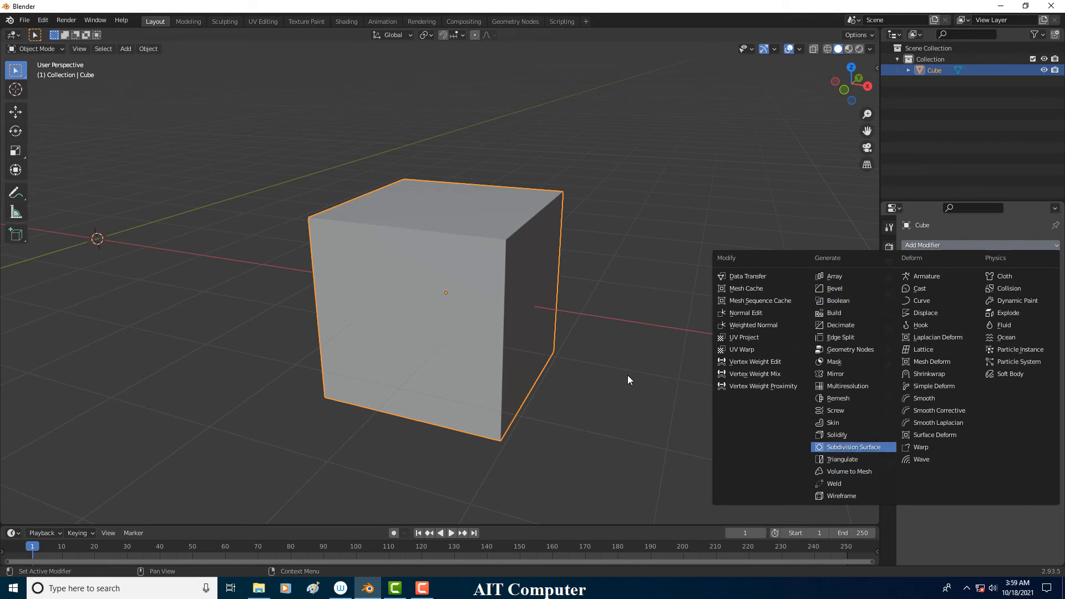
key(Delete)
Add a plane mesh at the world origin and keep it selected
middle_drag(532, 338, 544, 339)
key(shift+a)
mouse_move(544, 339)
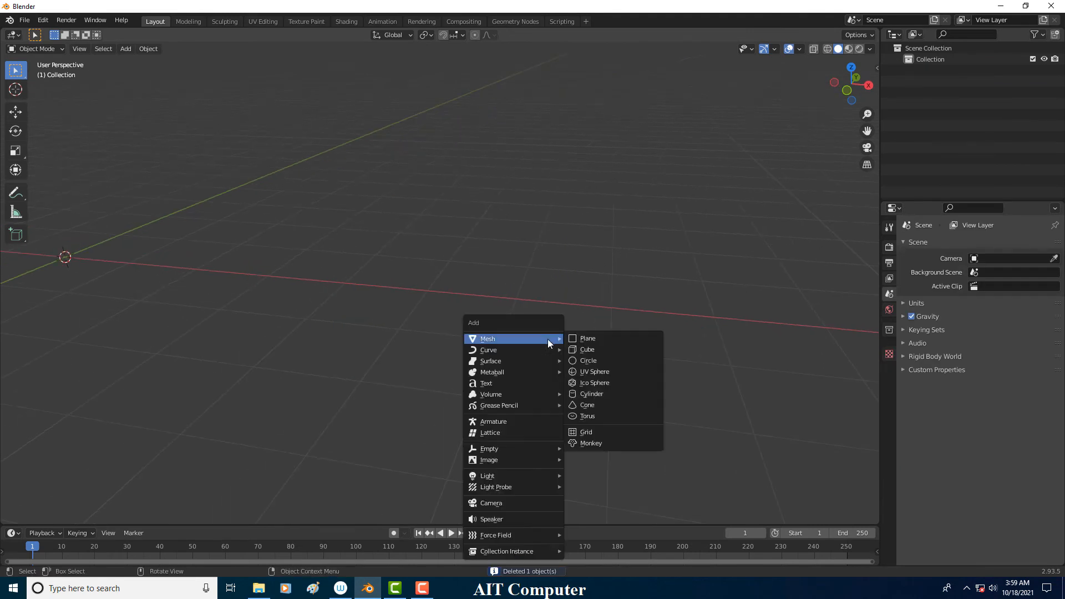
click(604, 336)
middle_drag(310, 284, 585, 362)
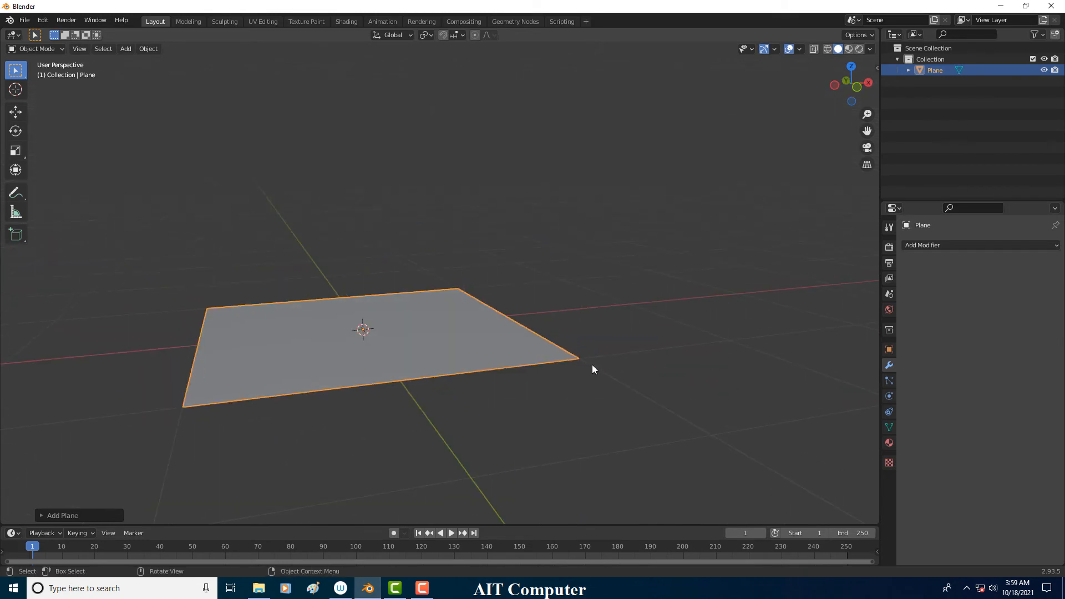
click(555, 362)
click(565, 358)
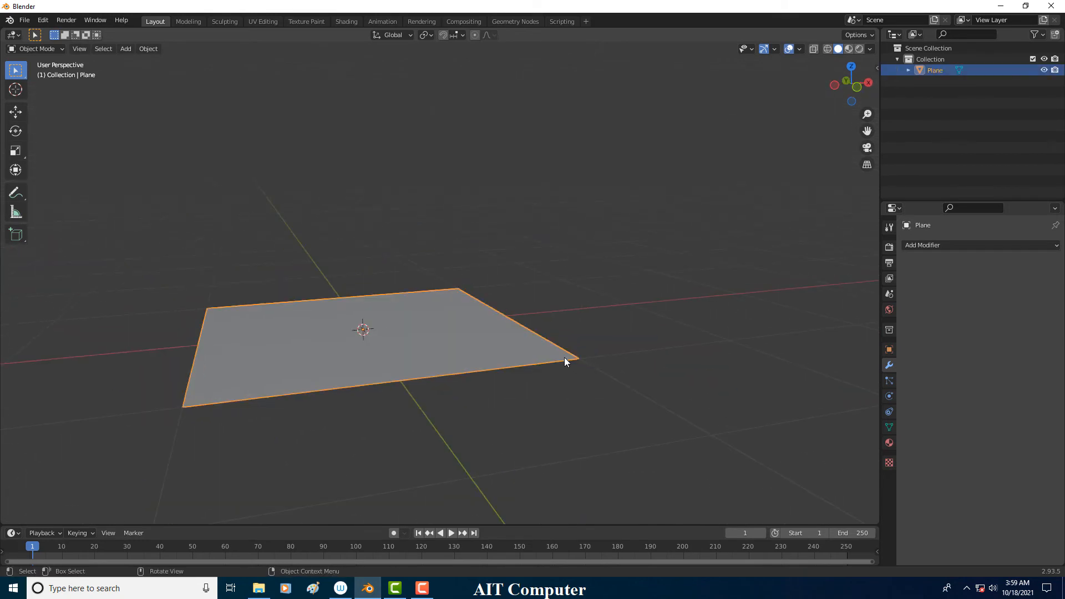
Add a Solidify modifier to the plane and set its thickness to about -0.2 m
click(935, 246)
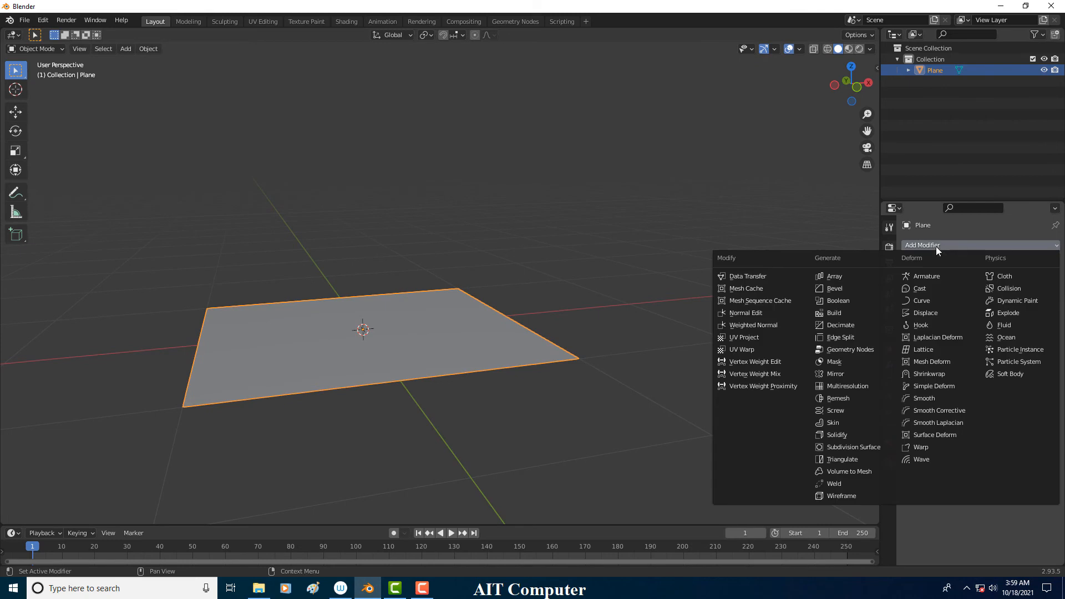
click(847, 434)
scroll(425, 339, up, 2)
scroll(425, 340, down, 2)
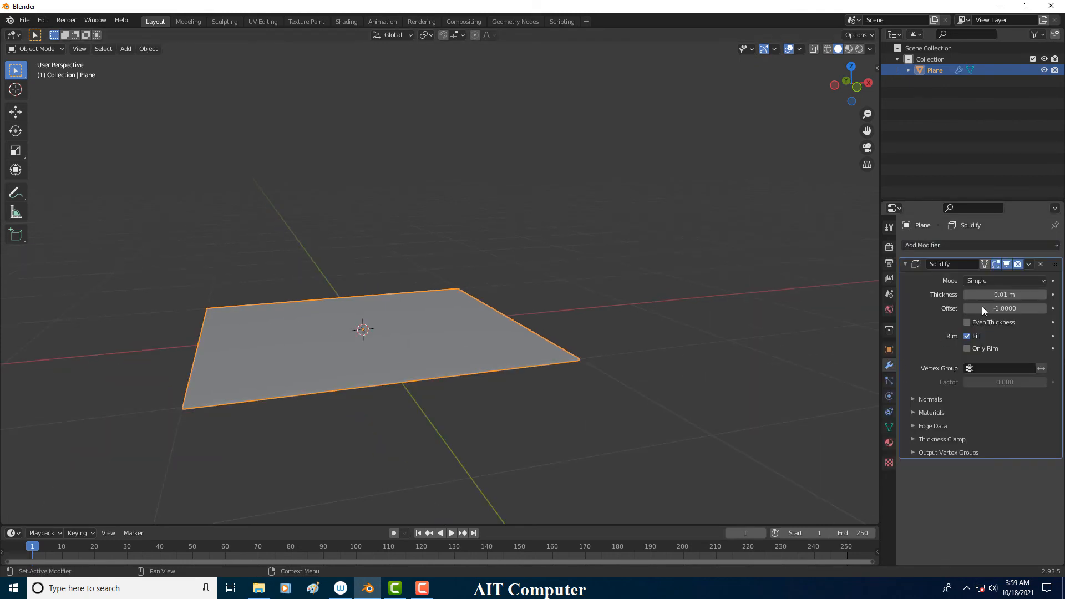
drag(993, 294, 934, 294)
Add a Subdivision Surface modifier to the plane and move it above the Solidify modifier
click(988, 245)
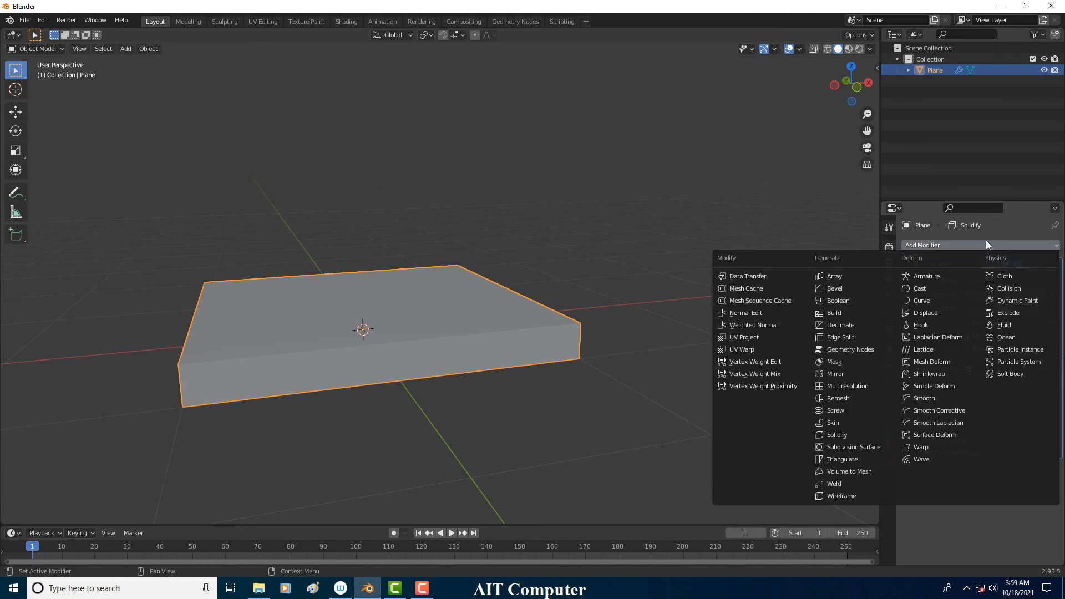
click(855, 447)
middle_drag(498, 357, 494, 355)
drag(1056, 467, 1041, 264)
middle_drag(520, 328, 557, 331)
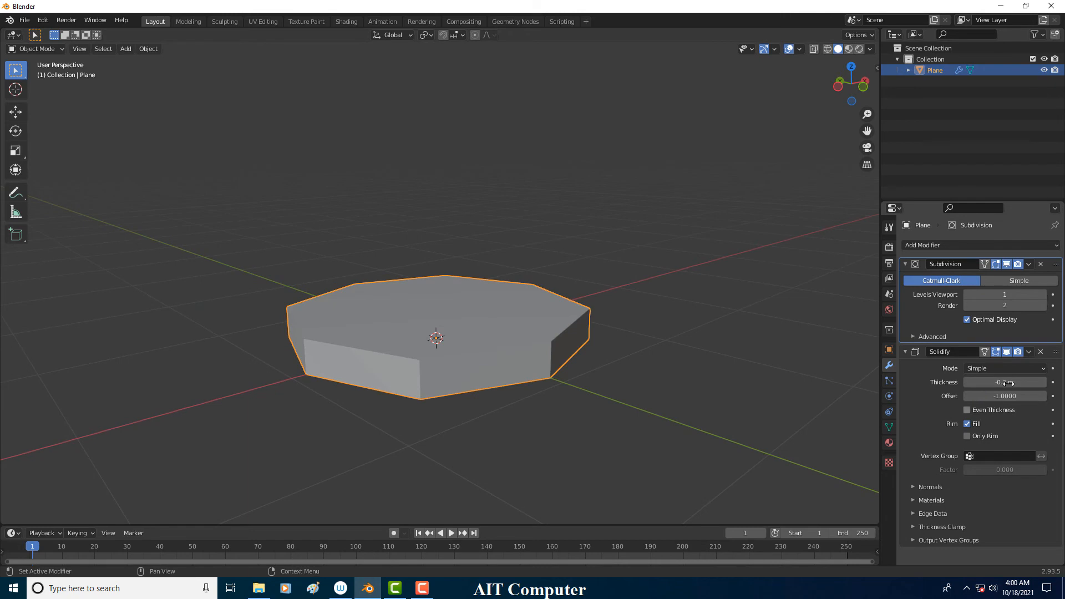
Set the Solidify thickness to -0.23 m and the Subdivision modifier's viewport levels to 3
mouse_move(1002, 382)
mouse_down()
mouse_move(987, 382)
mouse_move(1003, 382)
mouse_up()
click(1043, 294)
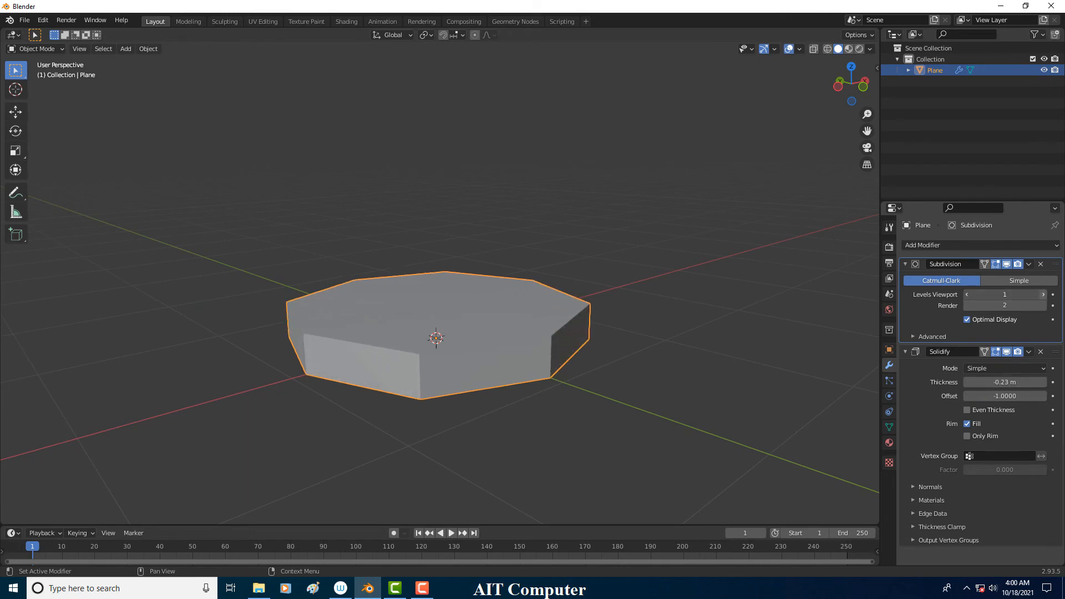
click(1043, 294)
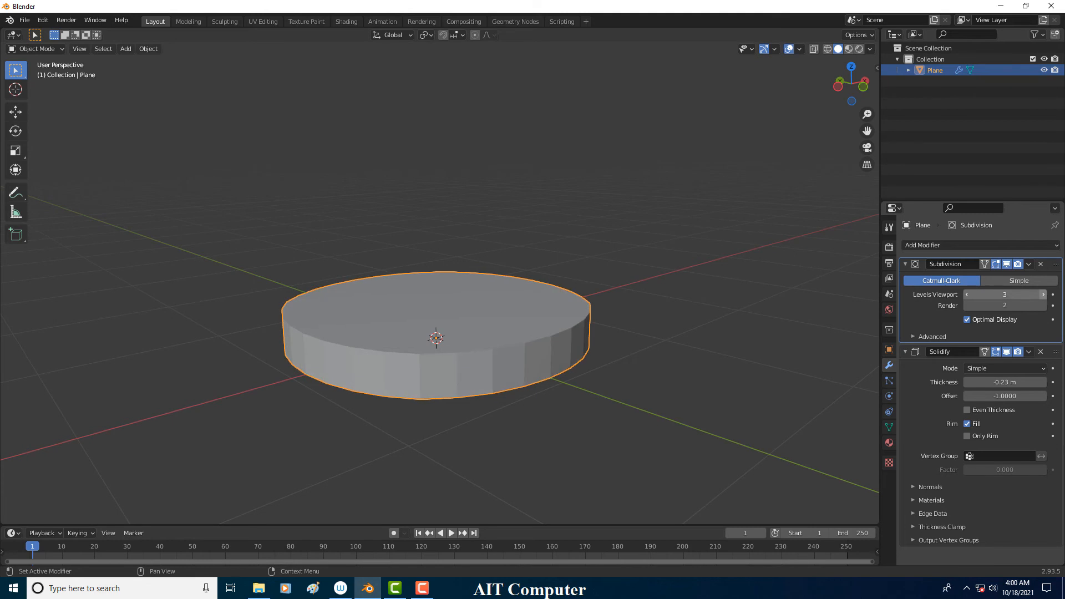
Add a second plane mesh and move it along the X axis until it sits beside the disc
middle_drag(460, 333, 435, 348)
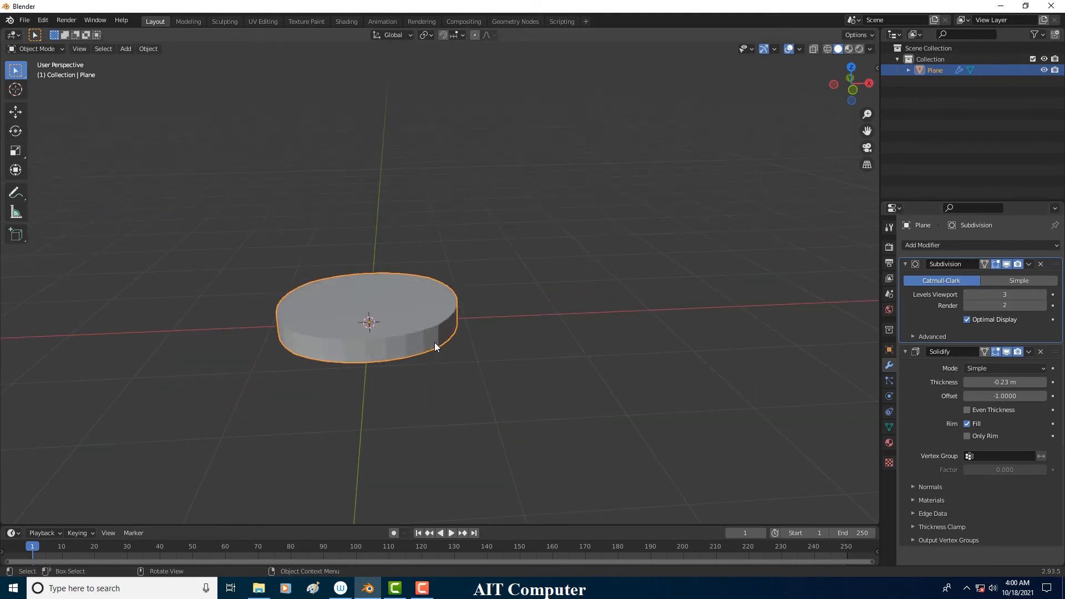
key(shift+a)
mouse_move(436, 343)
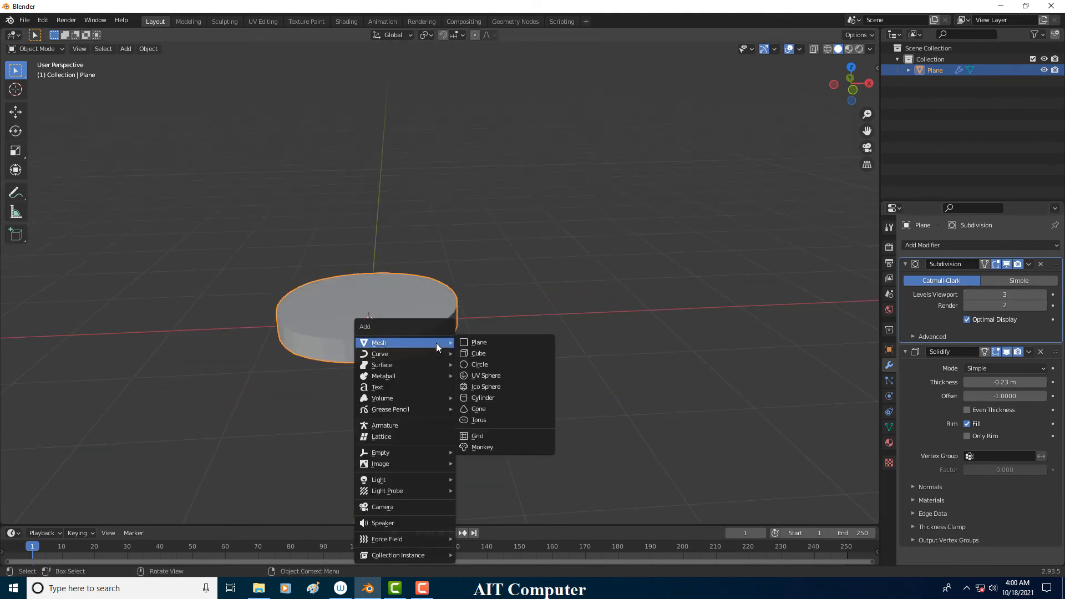
click(488, 344)
key(g)
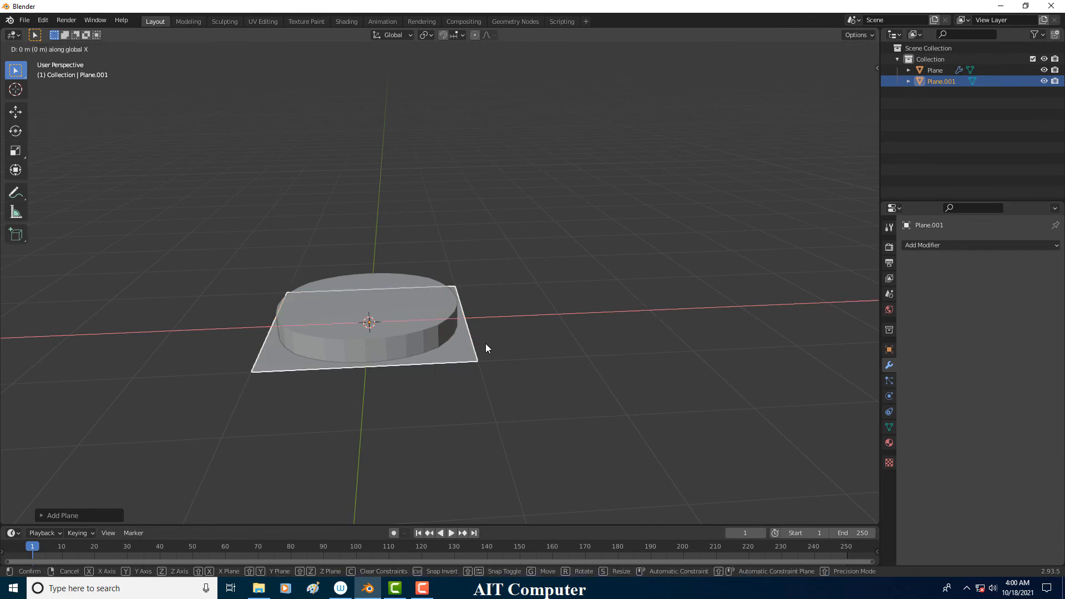
key(x)
click(715, 338)
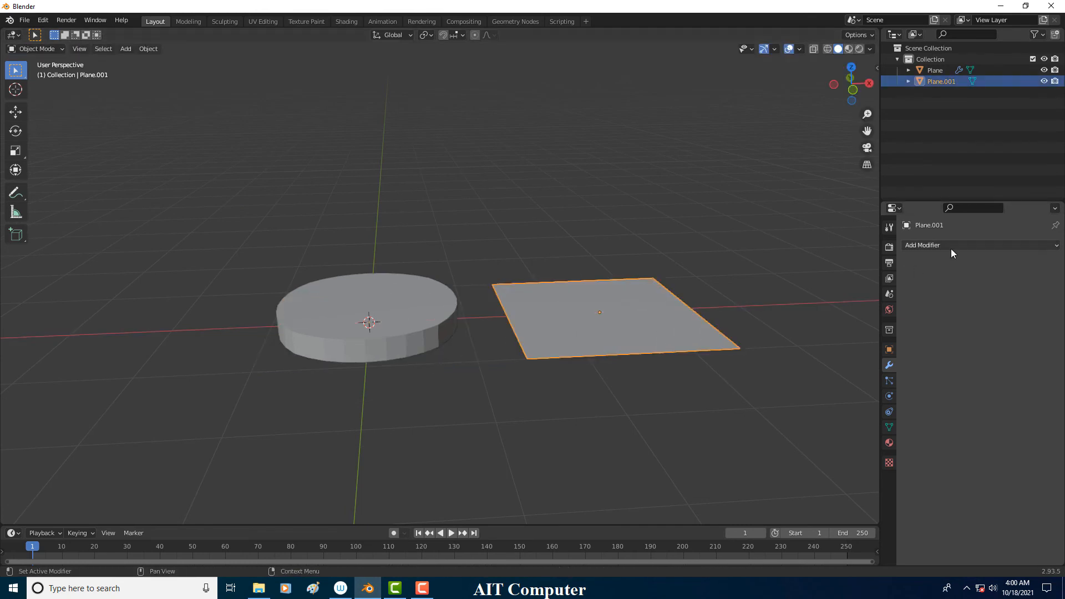
Copy the disc's Subdivision and Solidify modifiers onto the second plane
shift+click(369, 319)
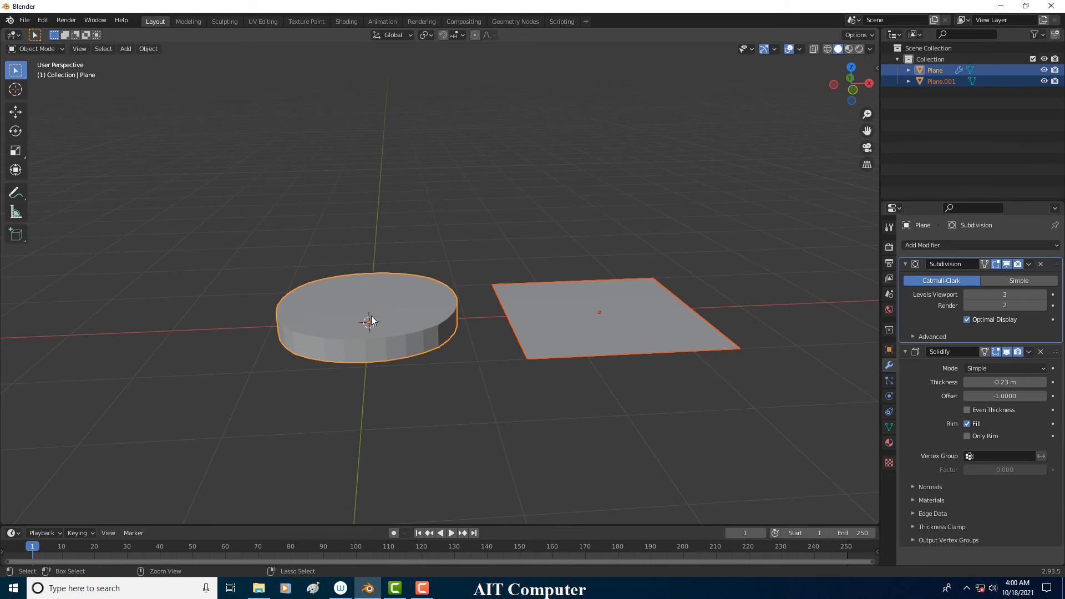
key(ctrl+l)
click(355, 412)
click(355, 409)
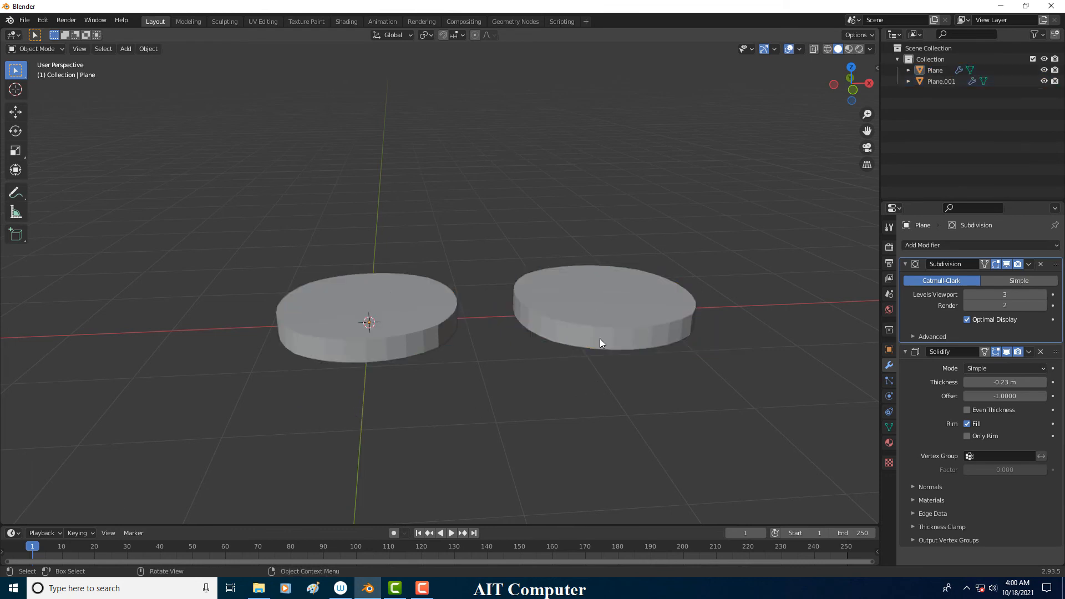
Move the Solidify modifier above the Subdivision modifier in the second plane's modifier stack
click(600, 338)
drag(1054, 353, 1054, 248)
scroll(661, 357, up, 2)
middle_drag(660, 358, 581, 338)
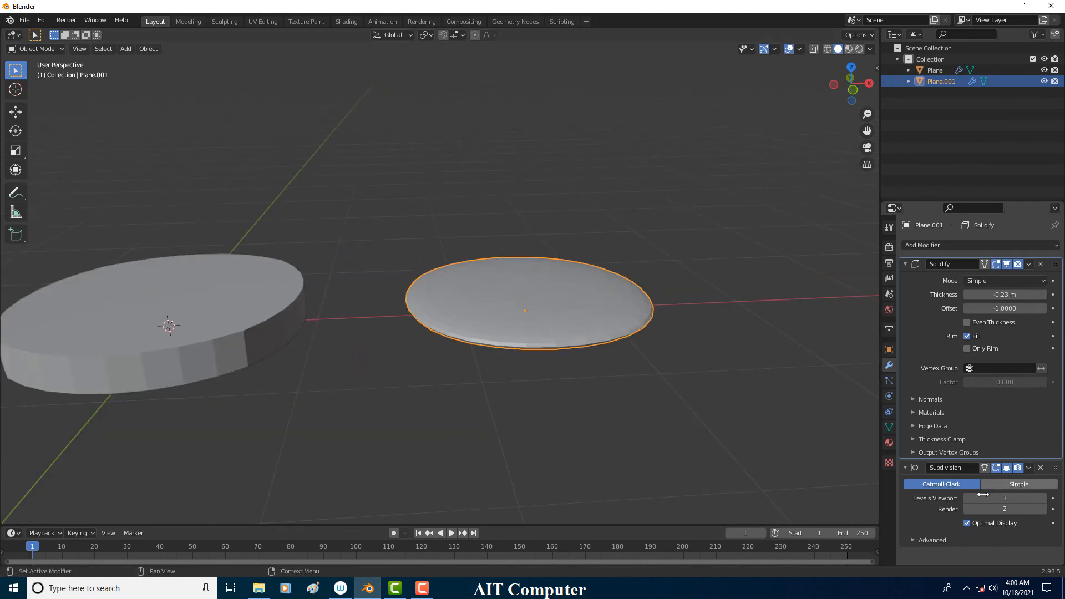
Try a Solidify thickness of -1.77 m on the second plane, and set it to about -0.62 m
drag(991, 294, 893, 295)
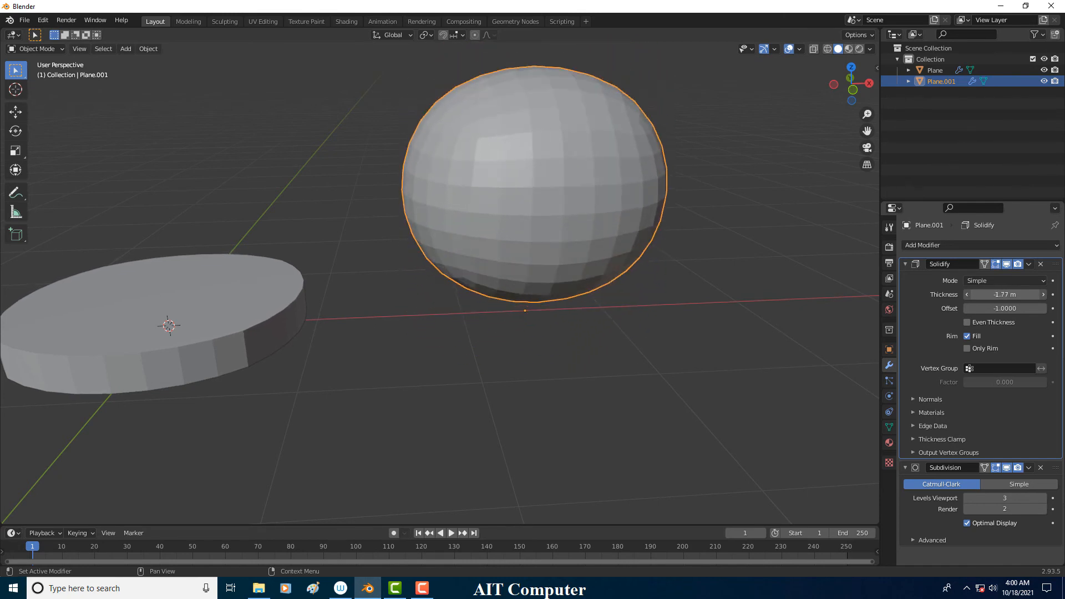
scroll(603, 288, down, 4)
middle_drag(565, 294, 531, 299)
drag(1020, 294, 1054, 295)
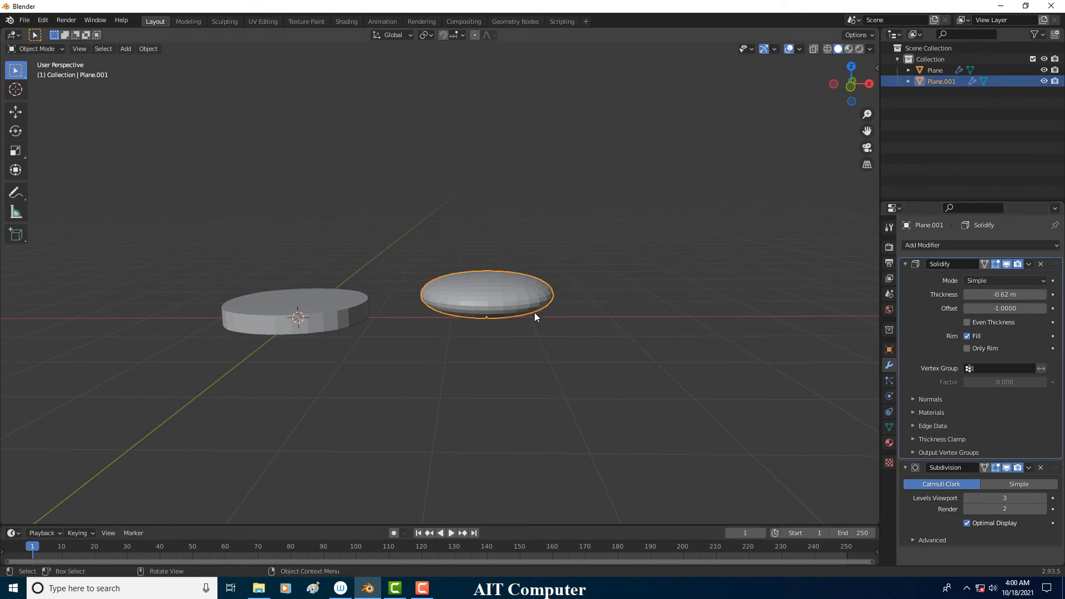
Delete both the second plane and the original disc from the scene
key(Delete)
click(366, 320)
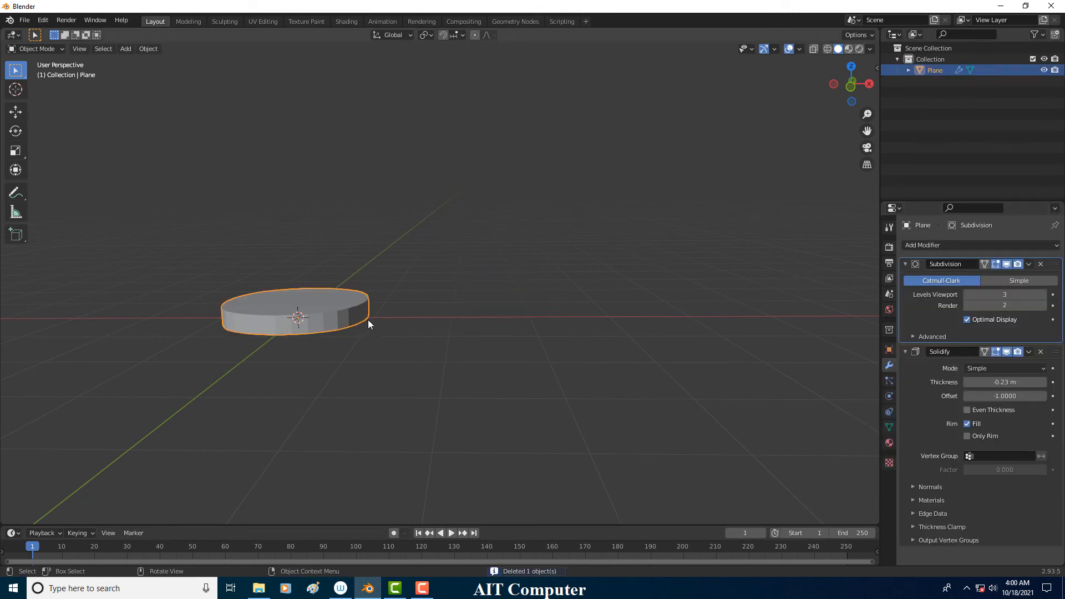
key(Delete)
middle_drag(387, 318, 410, 332)
Add a UV sphere mesh to the empty scene and apply smooth shading to it
key(shift+a)
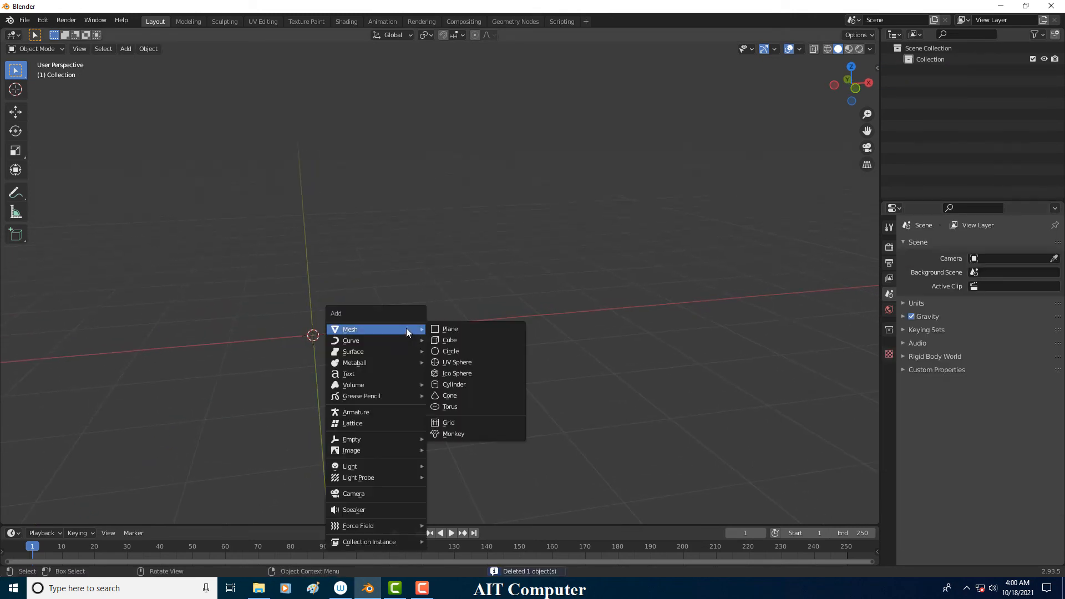
click(475, 362)
middle_drag(475, 362, 580, 283)
right_click(521, 285)
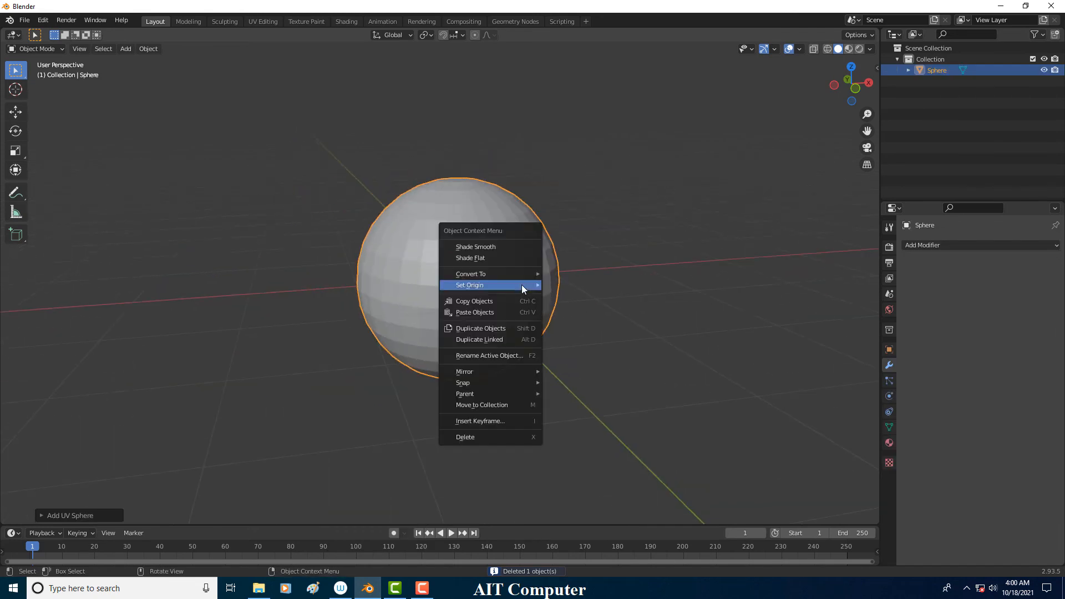
click(511, 246)
Add a plane mesh and move it along the Y axis until it sits in front of the sphere
scroll(535, 269, down, 3)
middle_drag(537, 269, 447, 315)
key(shift+a)
click(540, 310)
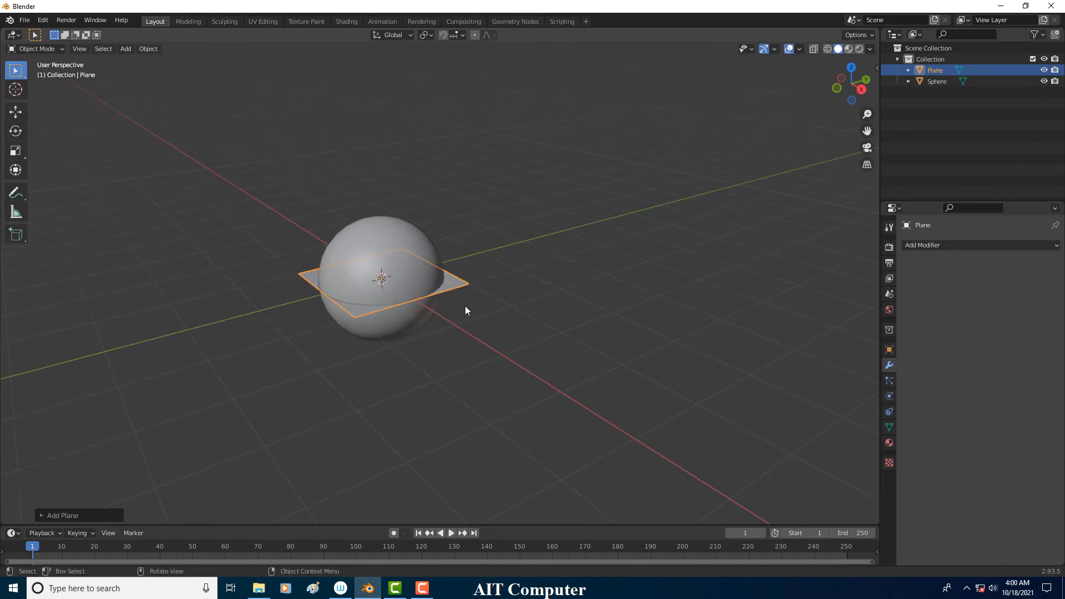
key(g)
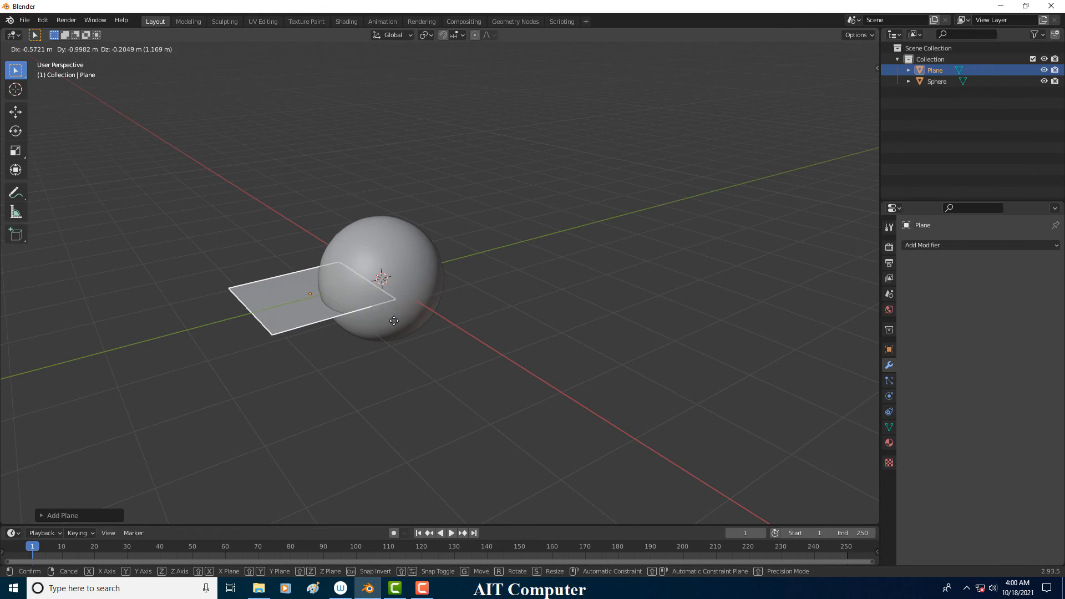
key(y)
click(378, 328)
Rotate the plane 90 degrees about the X axis so it stands upright
key(r)
click(380, 328)
middle_drag(438, 325, 445, 324)
text(rx)
text(90)
key(Return)
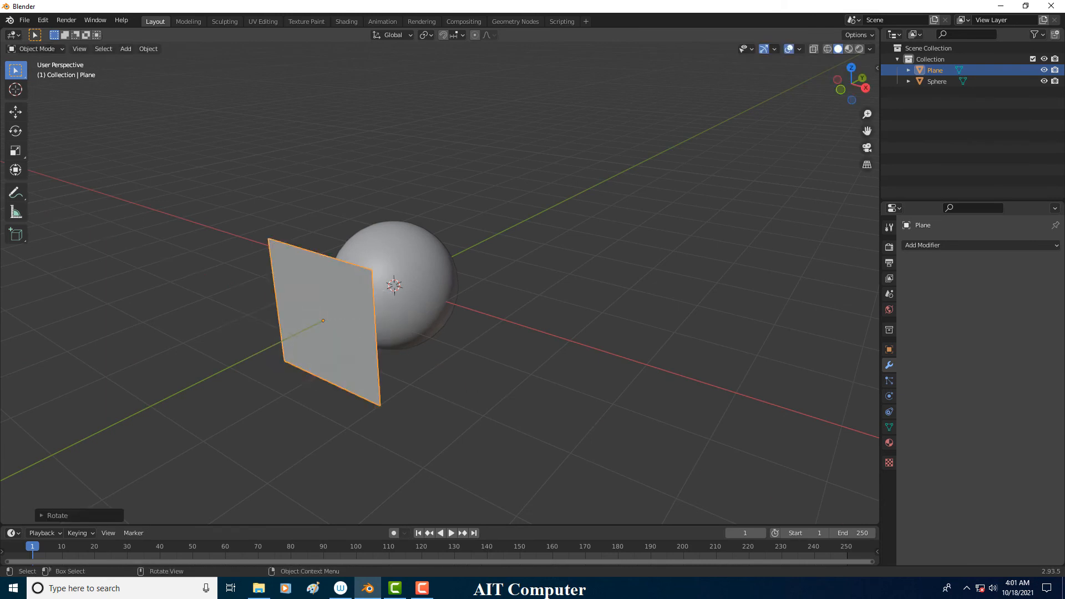
Scale the upright plane down to a small square in front of the sphere
middle_drag(497, 404, 568, 349)
key(s)
click(496, 320)
middle_drag(502, 320, 487, 317)
key(s)
click(468, 314)
Examine the small plane's position against the sphere from several angles and select the plane
scroll(461, 322, up, 4)
click(429, 321)
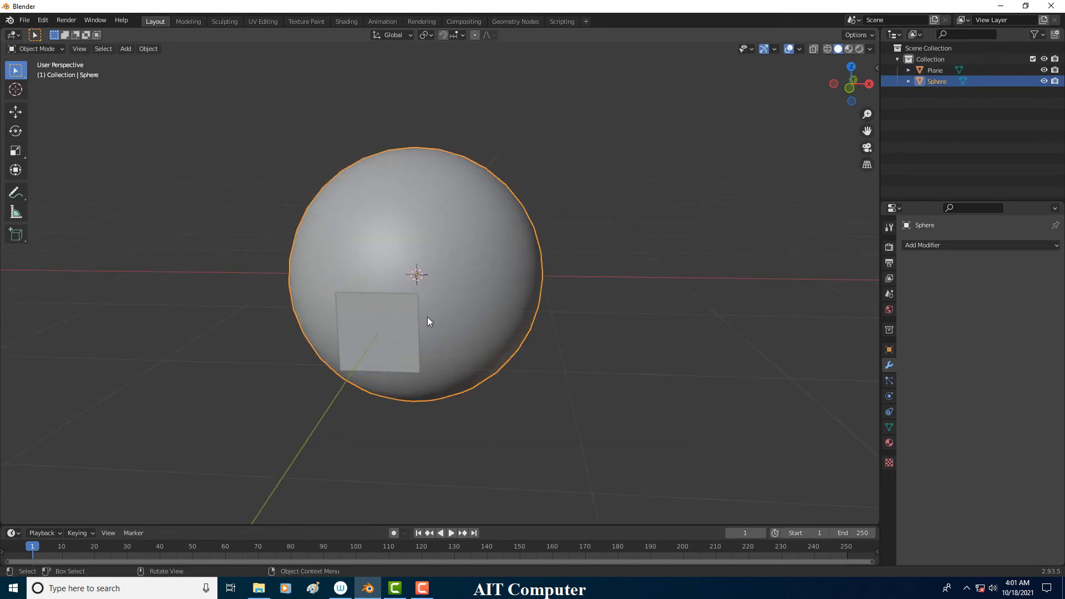
scroll(427, 319, up, 3)
click(407, 332)
middle_drag(430, 330, 178, 309)
scroll(250, 311, down, 3)
middle_drag(249, 311, 464, 328)
click(466, 321)
click(468, 321)
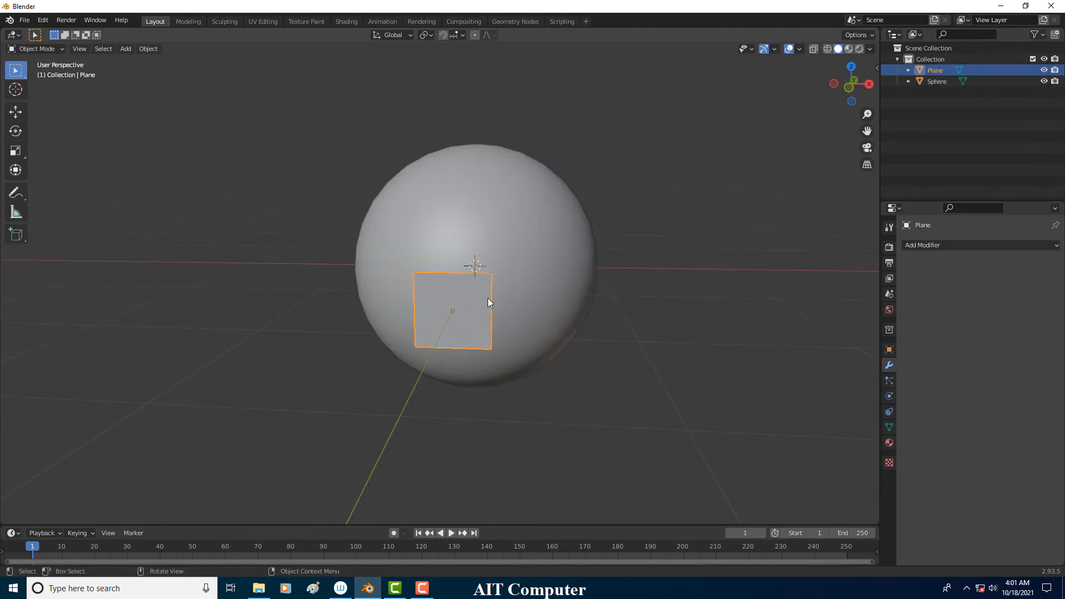
Add a Subdivision Surface modifier to the small plane and try the Simple type before restoring Catmull-Clark
scroll(490, 305, up, 1)
click(943, 244)
click(840, 447)
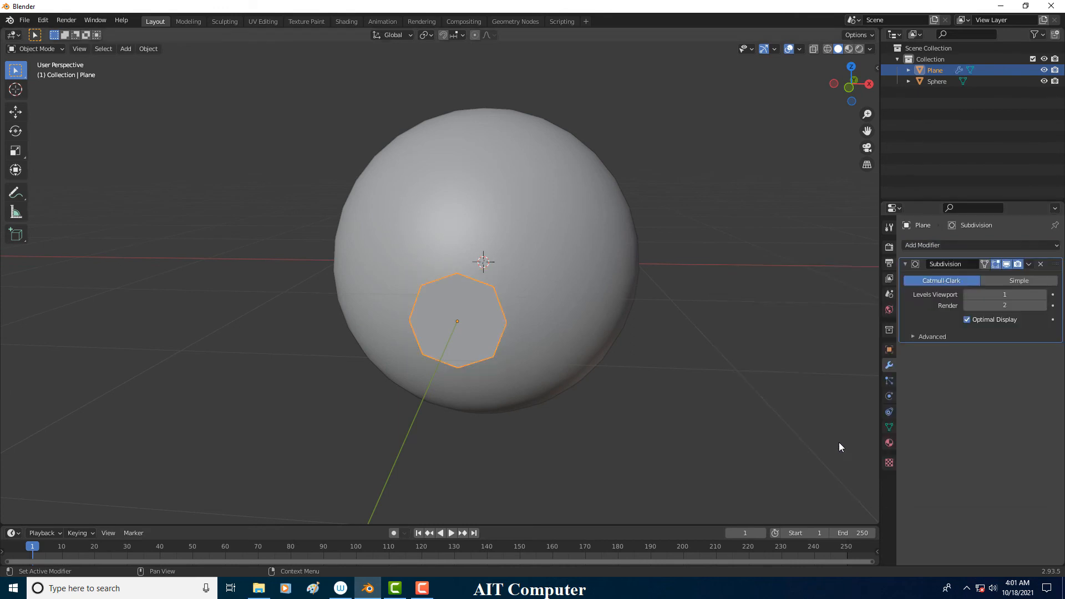
click(993, 279)
click(965, 281)
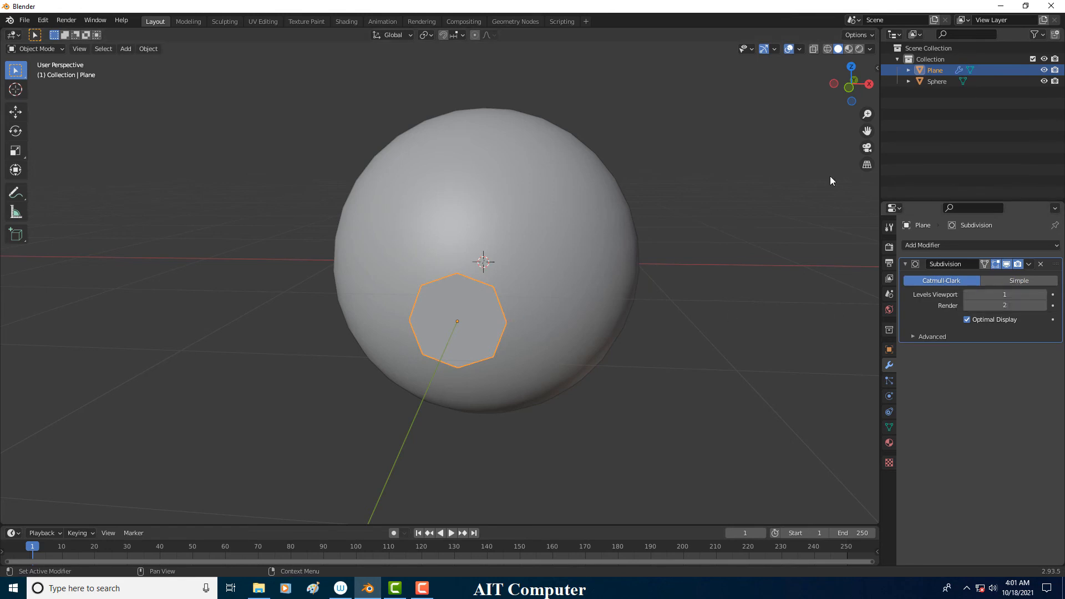
Enable the Wireframe geometry overlay in the viewport to show the meshes of the sphere and plane
click(800, 50)
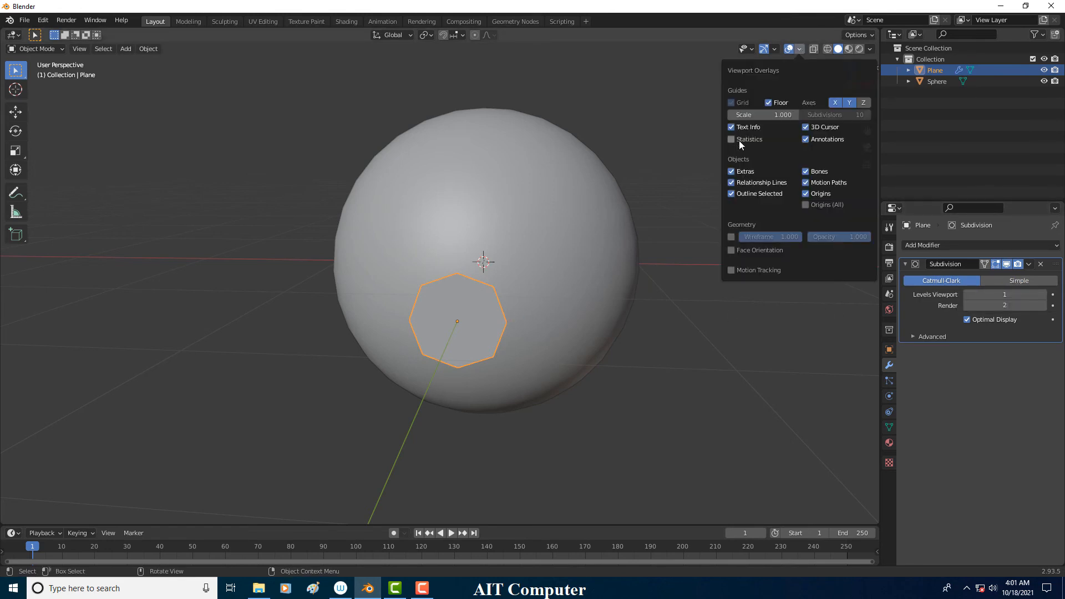
click(730, 237)
click(729, 238)
click(476, 313)
click(476, 312)
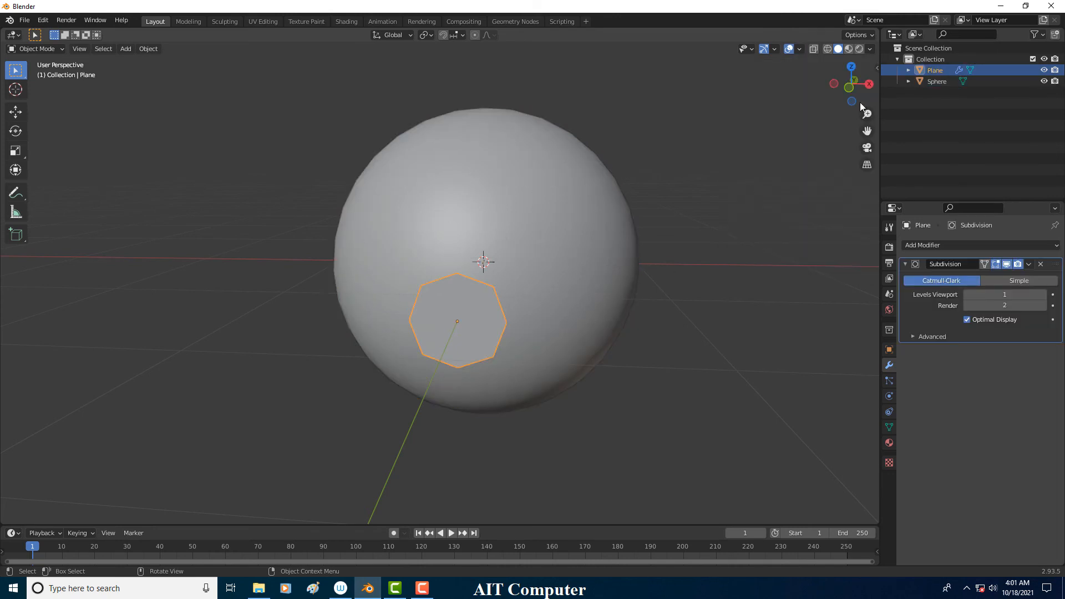
click(799, 48)
click(731, 237)
middle_drag(520, 309, 466, 313)
middle_drag(690, 302, 717, 304)
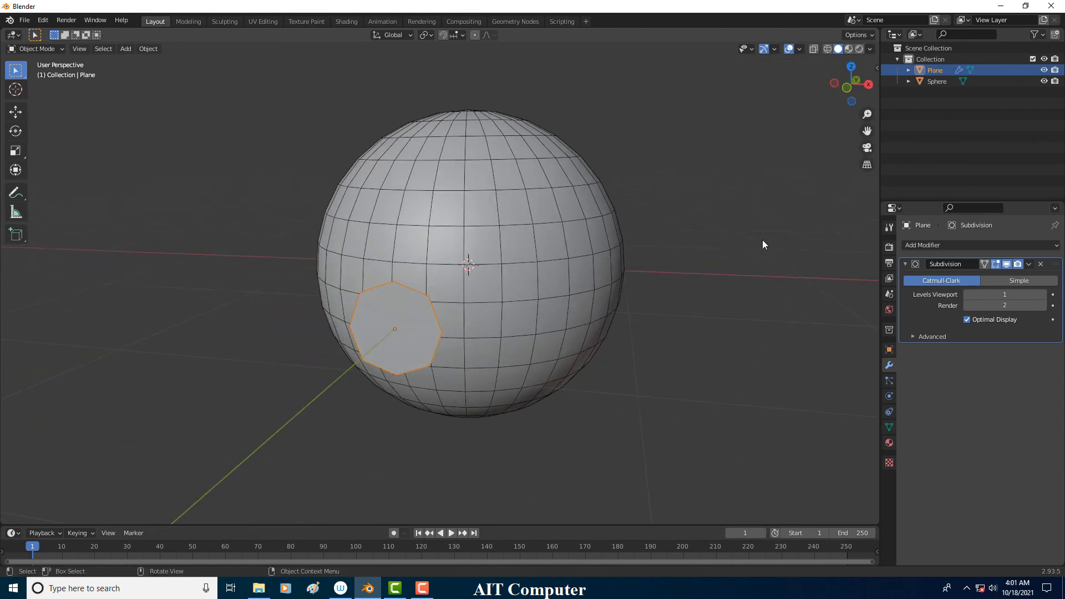
Toggle the plane's Subdivision modifier off and on in the viewport, and set its type to Simple
click(1009, 263)
click(1010, 263)
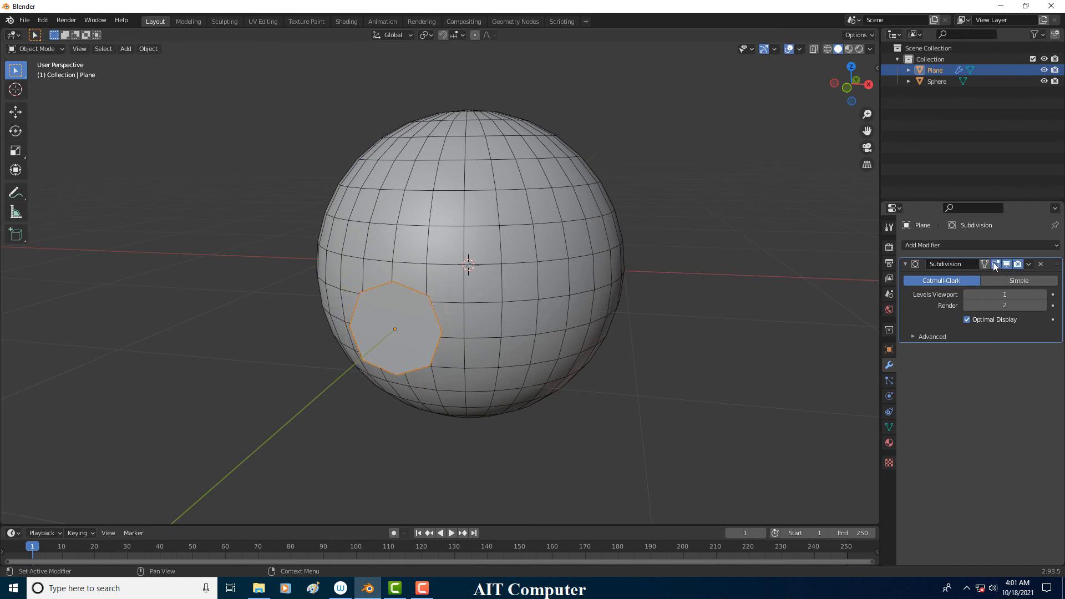
click(1024, 282)
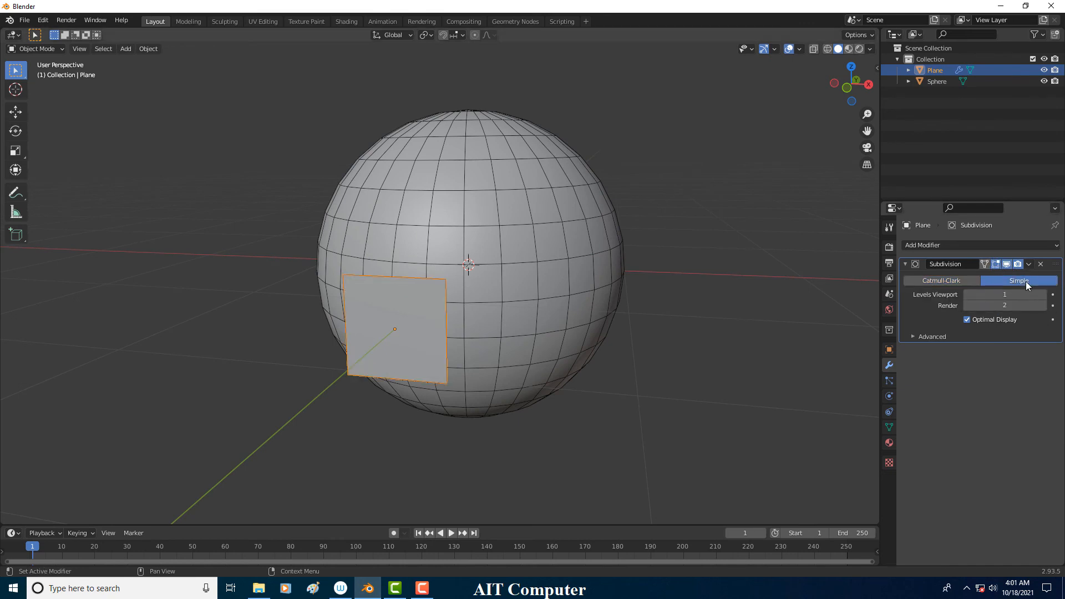
Toggle the Wireframe geometry overlay repeatedly to compare the display, leaving it off
click(800, 49)
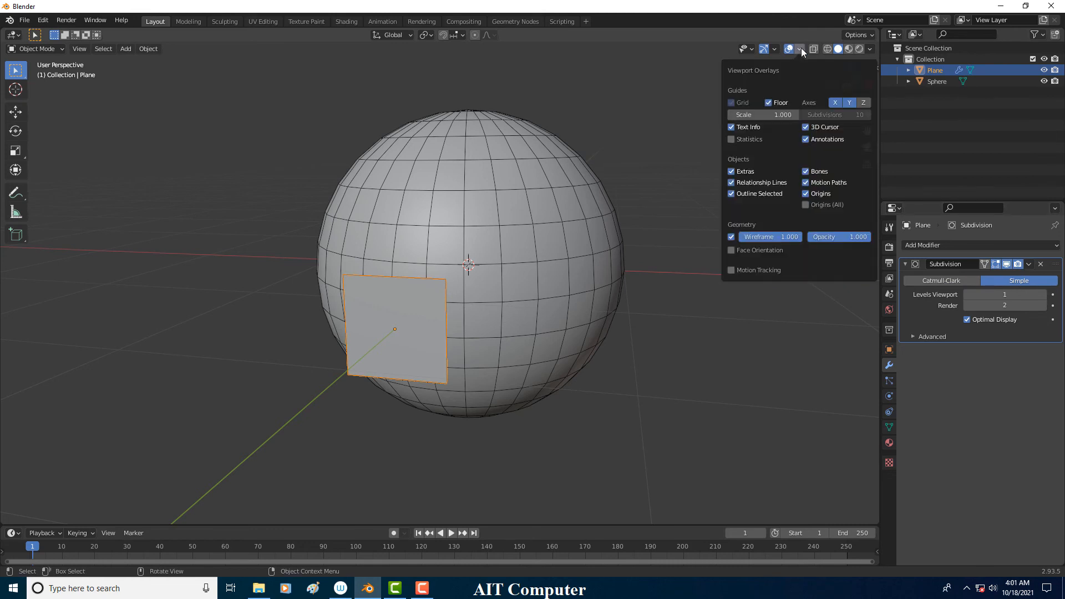
click(731, 237)
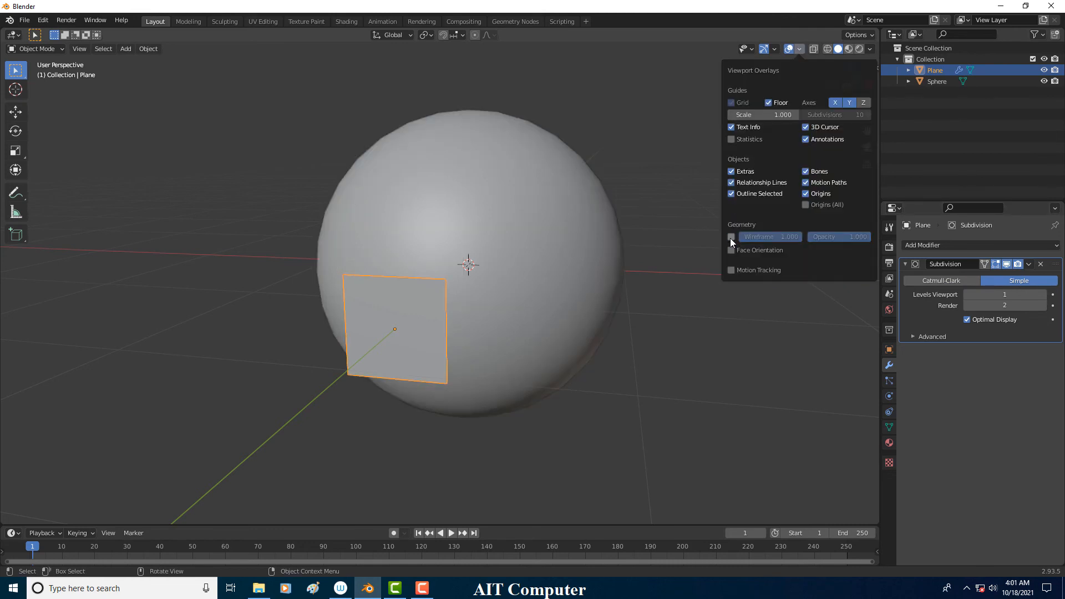
click(731, 238)
click(731, 237)
click(731, 237)
click(731, 238)
click(731, 237)
click(731, 238)
View the scene with X-ray and wireframe shading, and return to solid shading
click(814, 49)
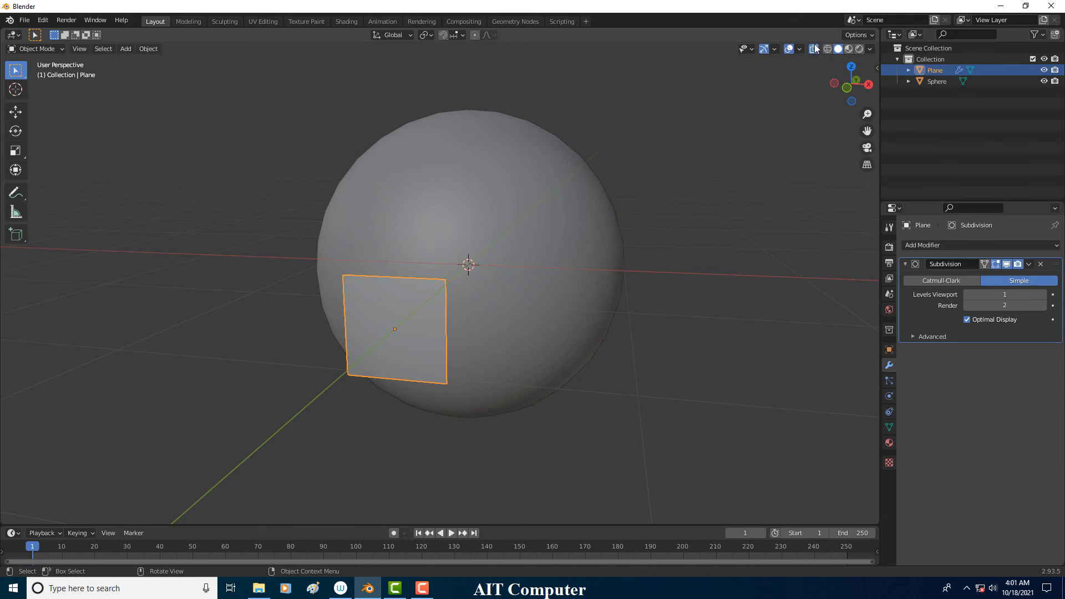
click(814, 49)
click(828, 48)
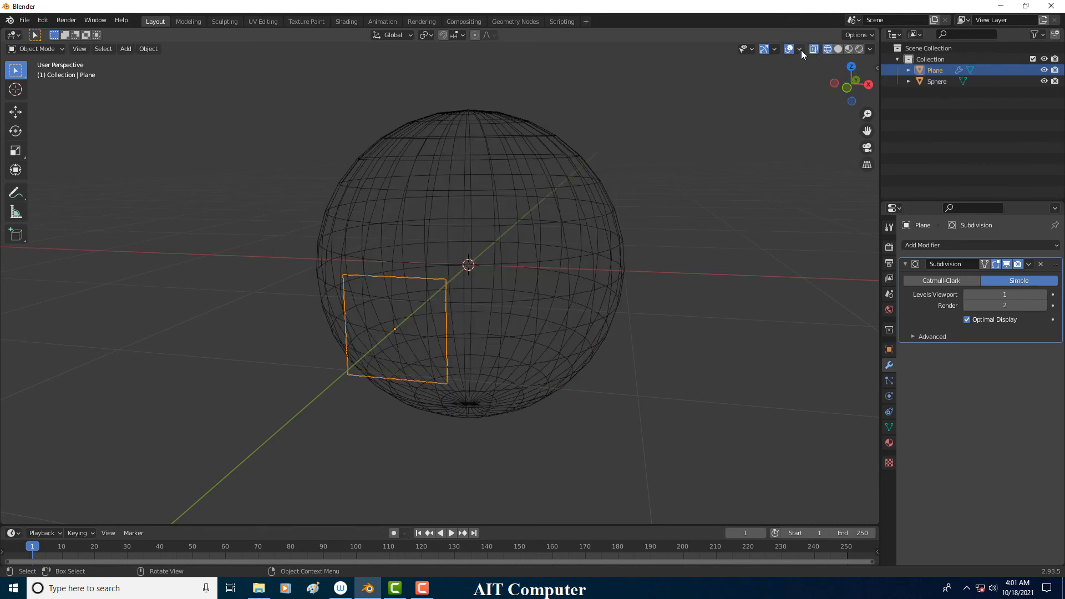
click(838, 49)
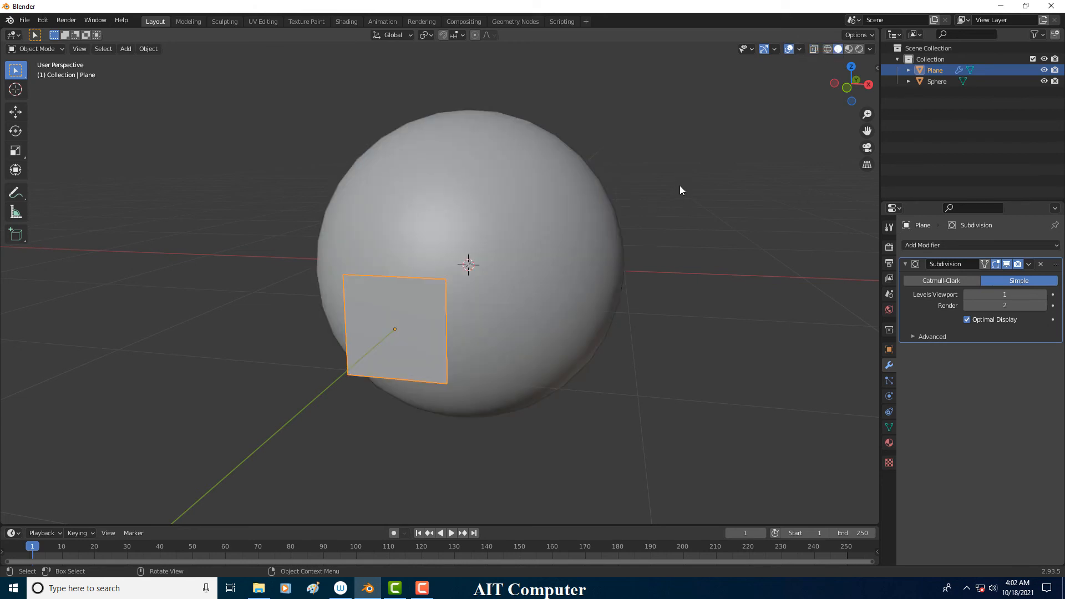
Set the plane's Subdivision type to Catmull-Clark and enter Edit Mode to compare it with the original face
click(512, 329)
click(409, 335)
key(KP_Decimal)
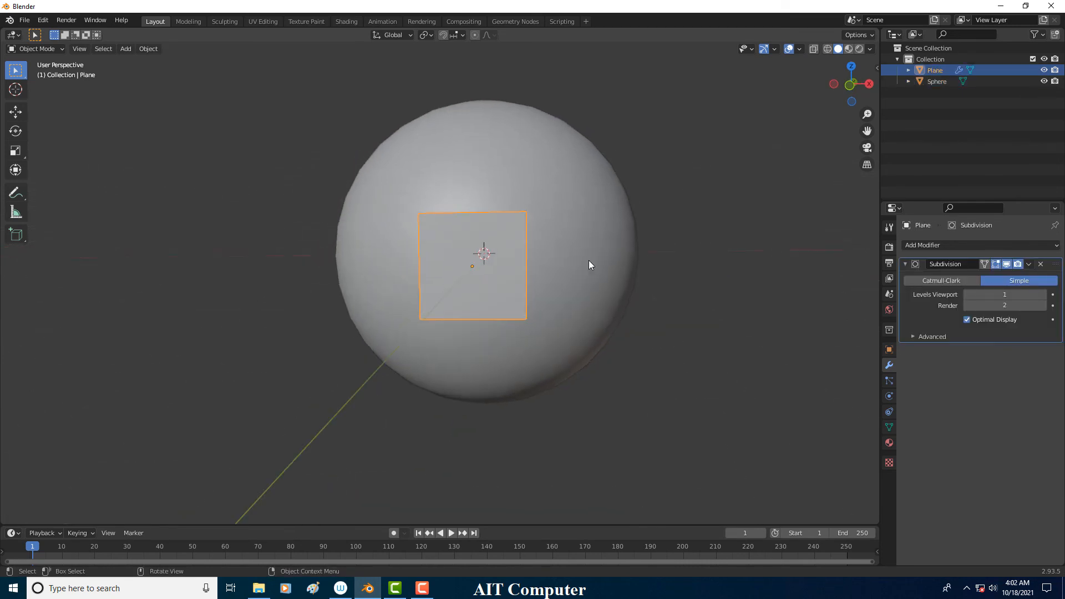
click(799, 50)
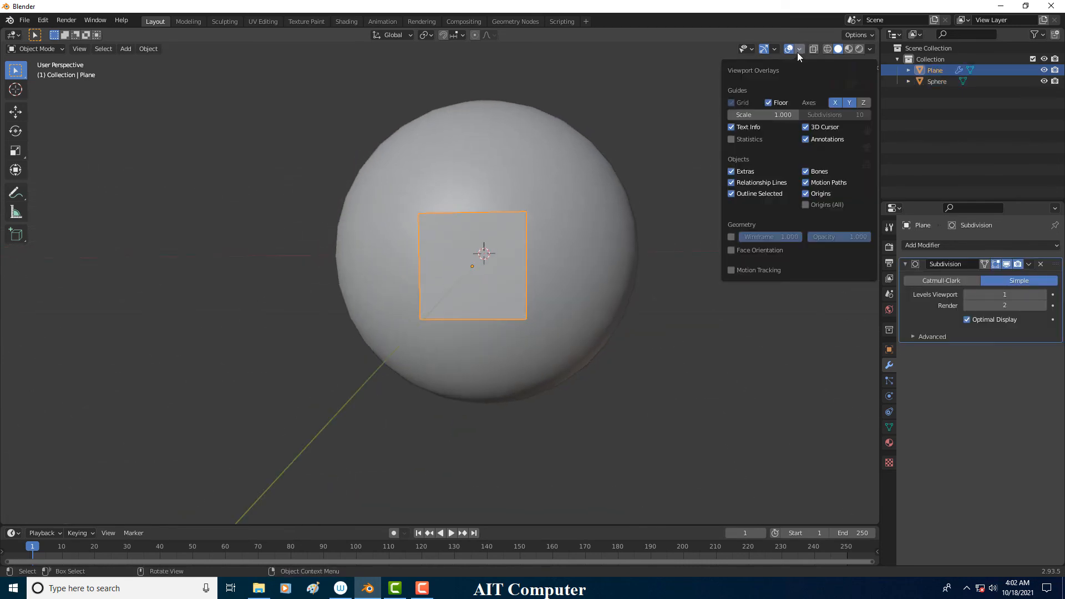
click(957, 280)
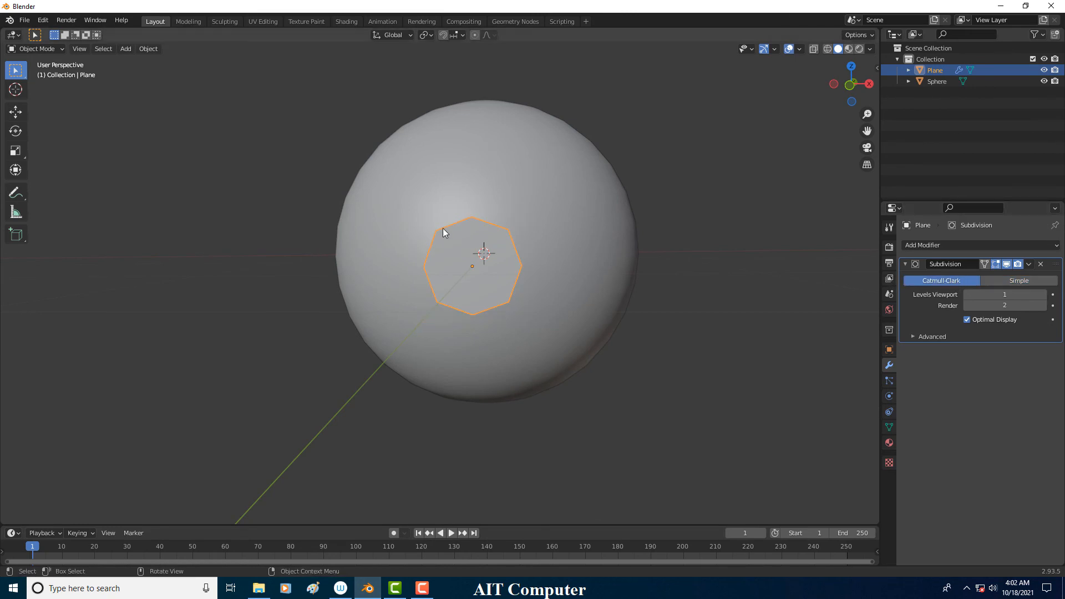
key(Tab)
middle_drag(511, 260, 502, 266)
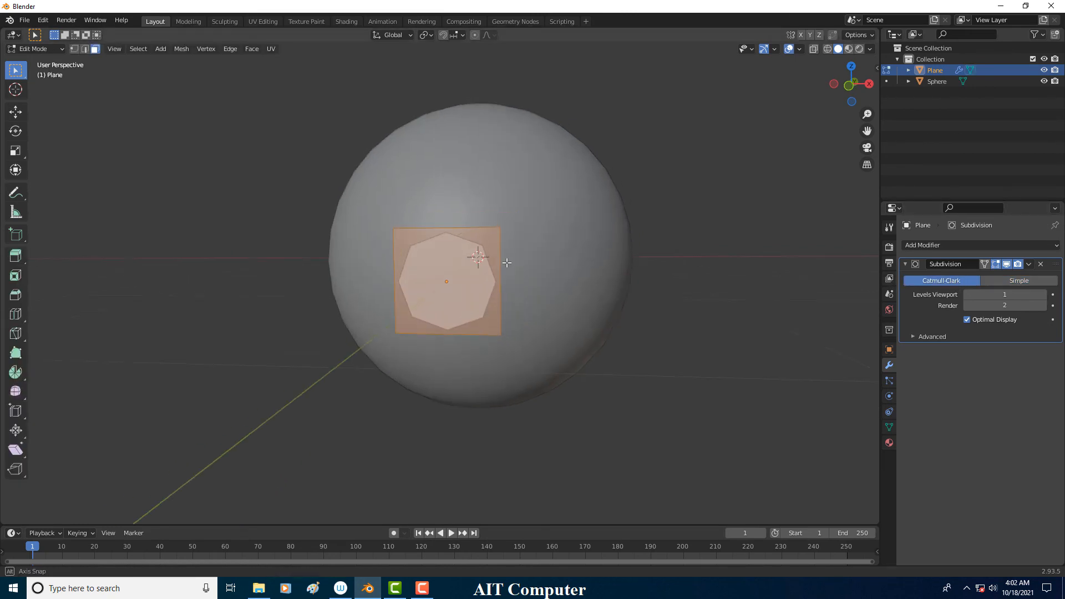
Set the plane's Subdivision type to Simple and enable the modifier's On Cage display
click(1024, 282)
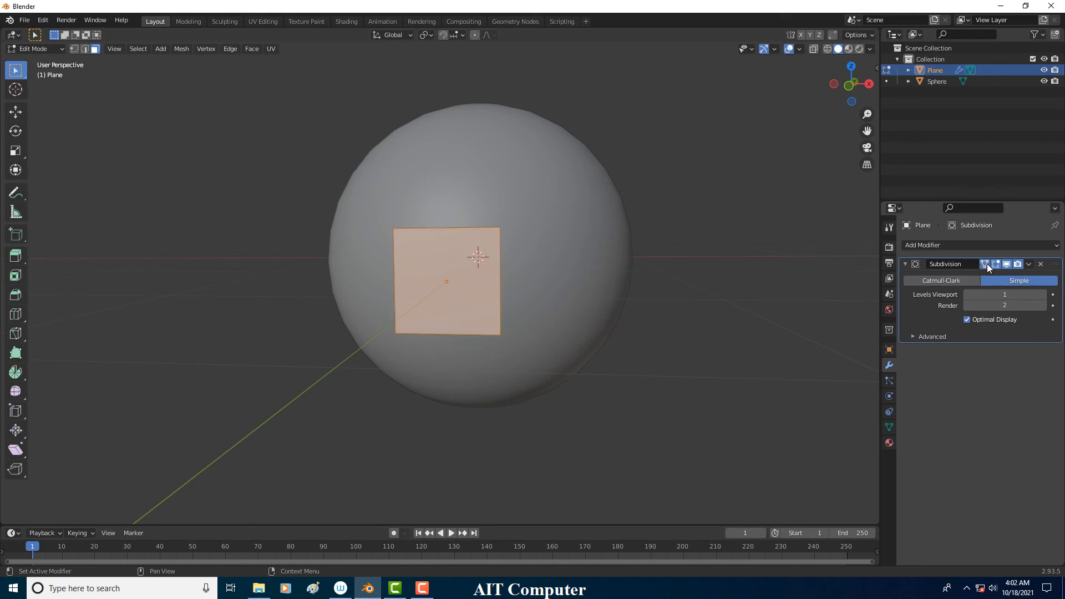
click(985, 264)
mouse_move(499, 261)
middle_down()
mouse_move(481, 257)
mouse_move(518, 259)
middle_up()
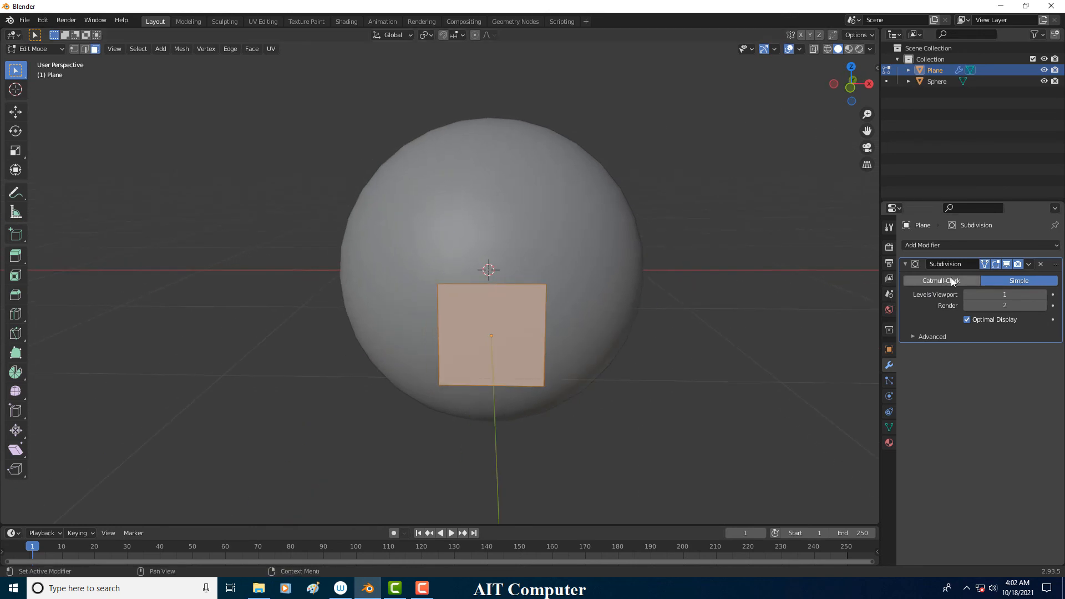
Add a Solidify modifier to the plane with a thickness of about 0.34 m and return to Object Mode
click(958, 247)
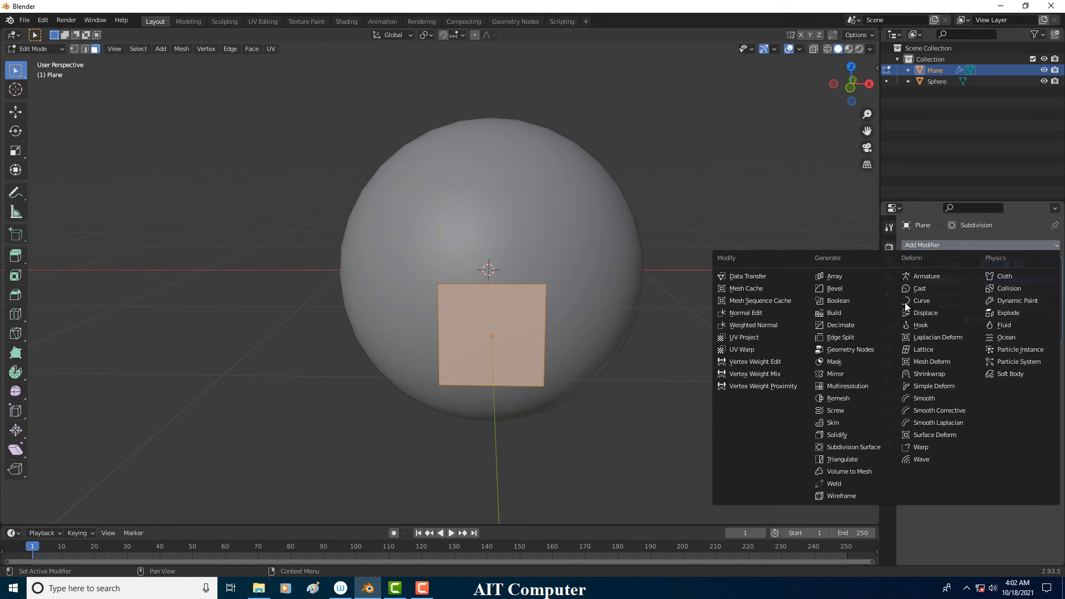
click(848, 436)
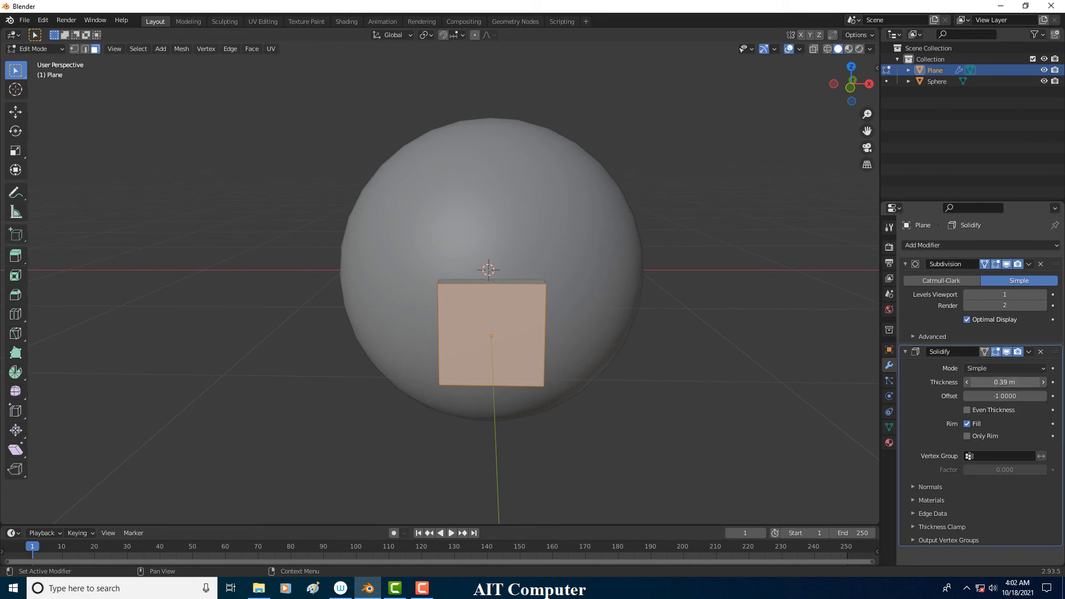
middle_drag(693, 355, 331, 230)
click(55, 53)
click(55, 65)
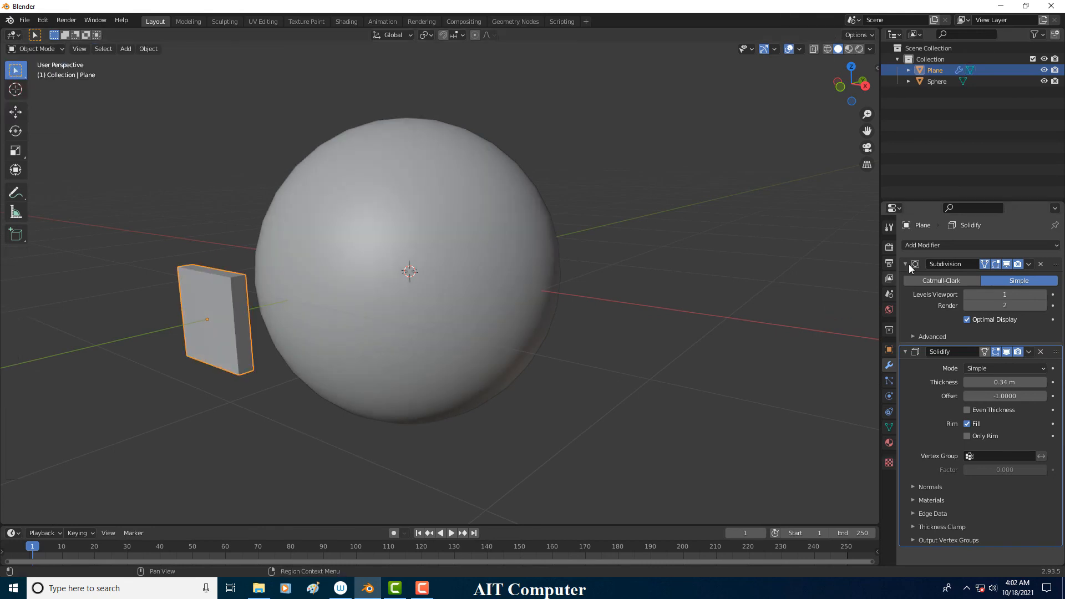
Add a Shrinkwrap modifier to the plane and pick the sphere as its target
click(921, 245)
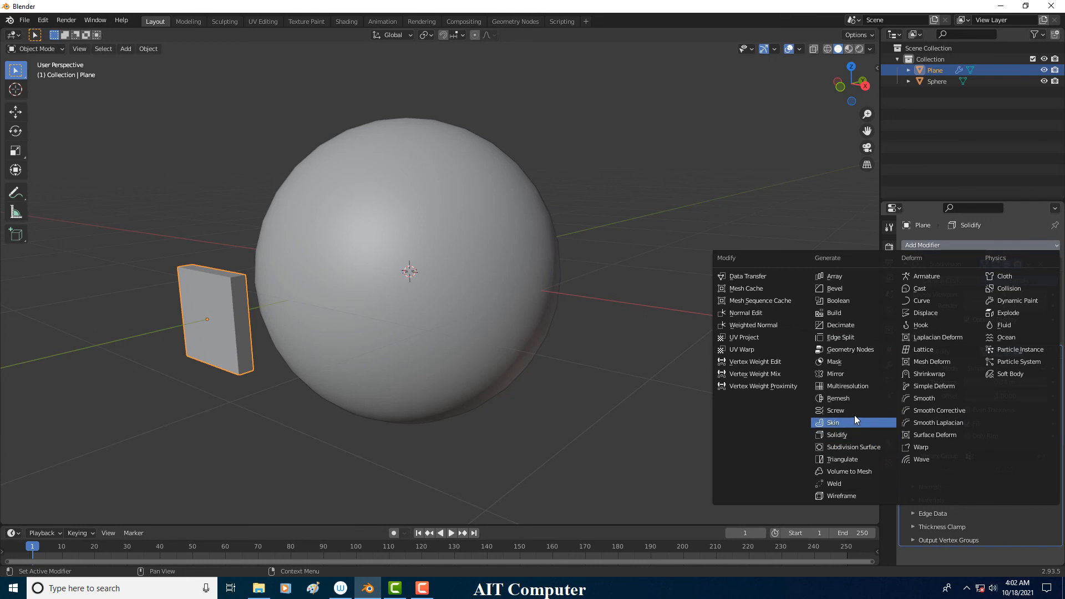
click(931, 374)
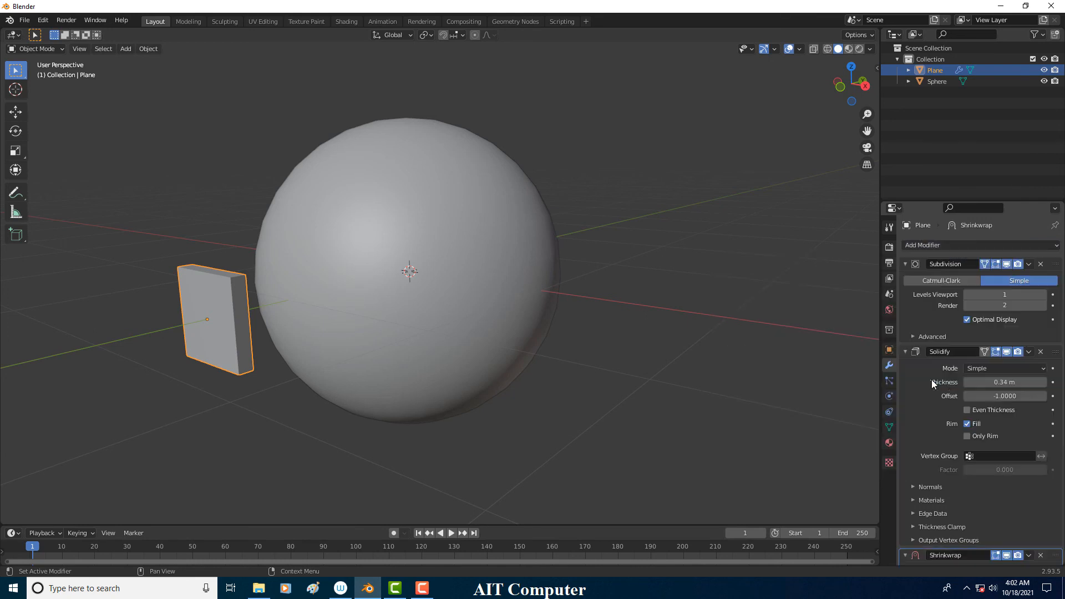
click(905, 351)
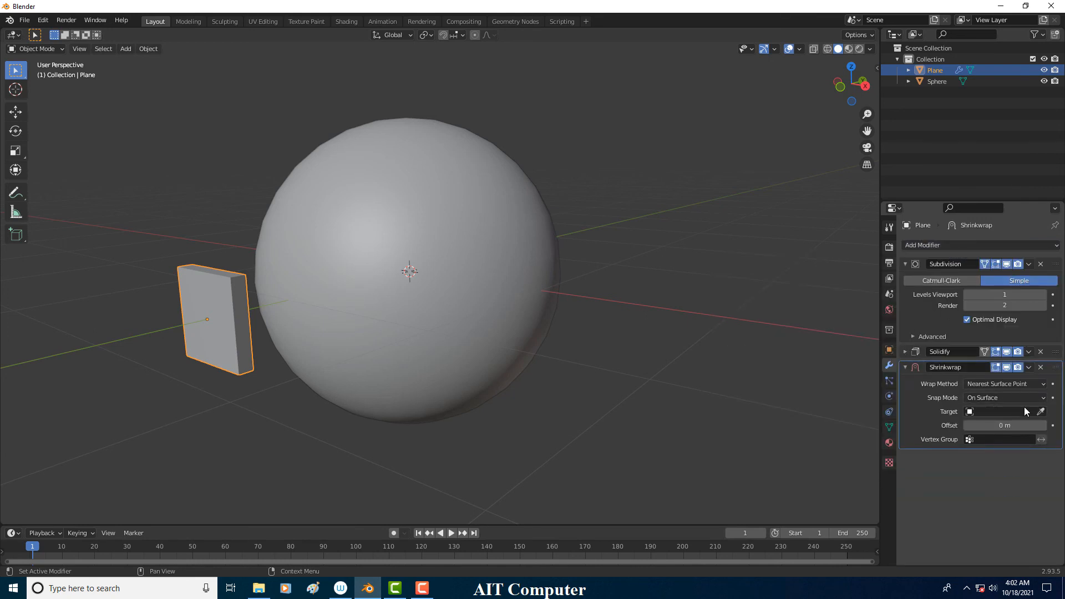
click(1041, 411)
click(381, 255)
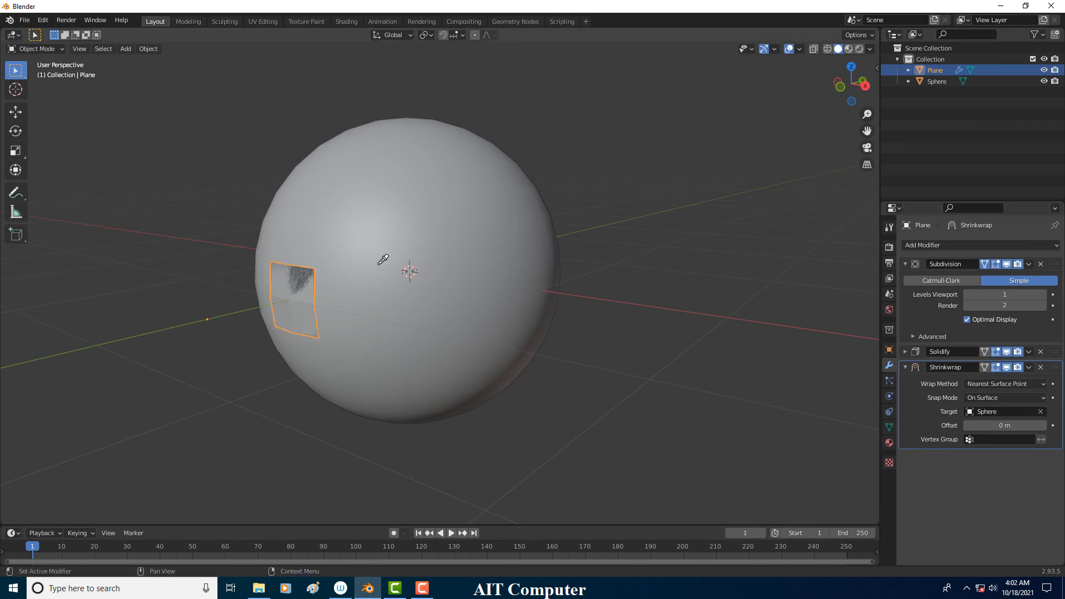
key(KP_1)
scroll(447, 276, up, 3)
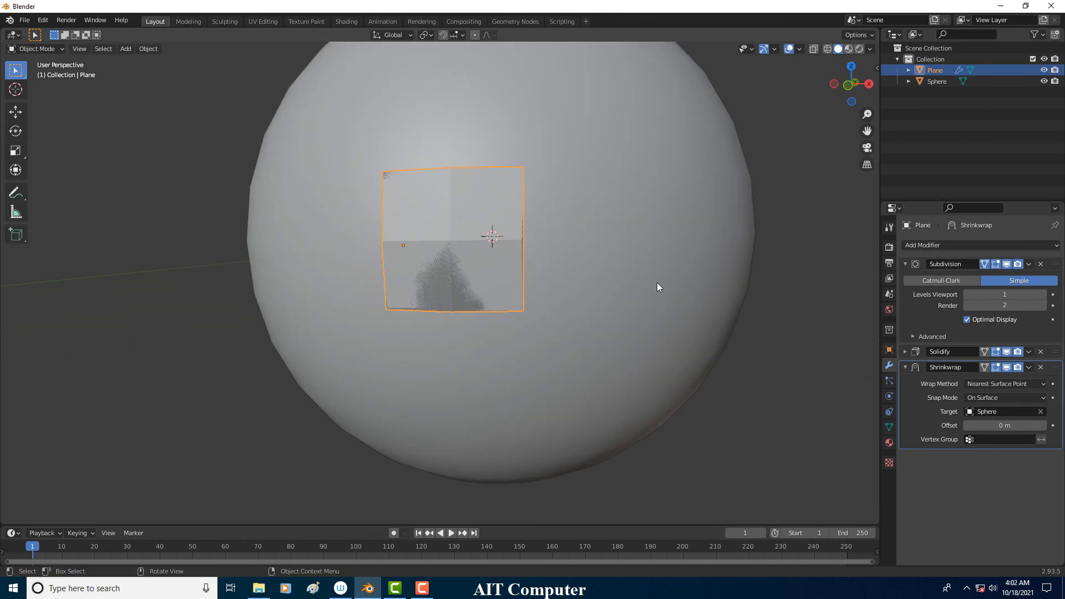
Compare the plane's Catmull-Clark and Simple subdivision, keep Simple, and set its viewport levels to 4
click(917, 280)
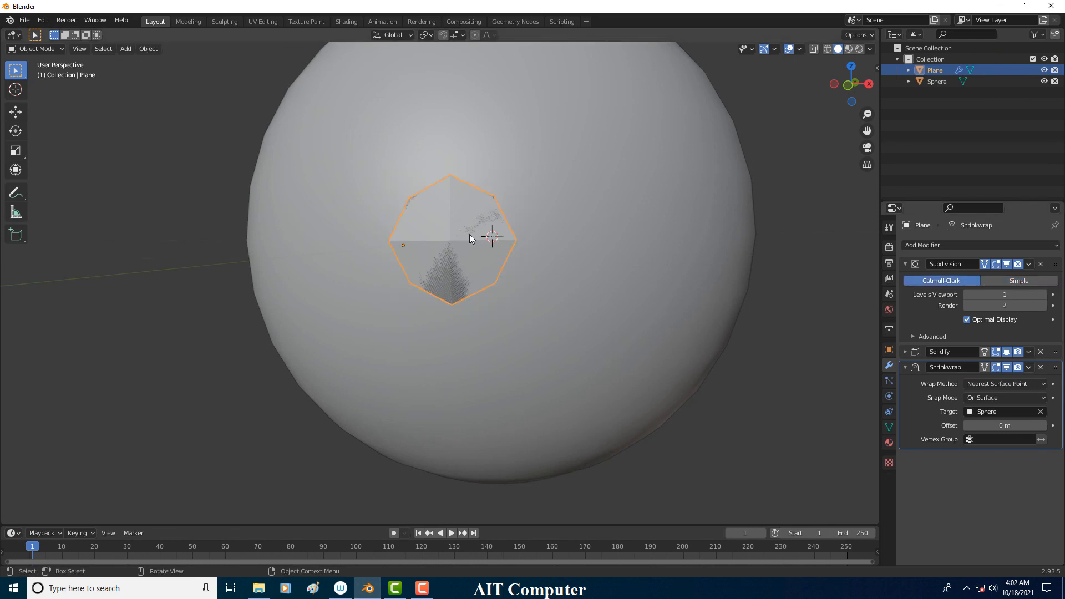
click(999, 282)
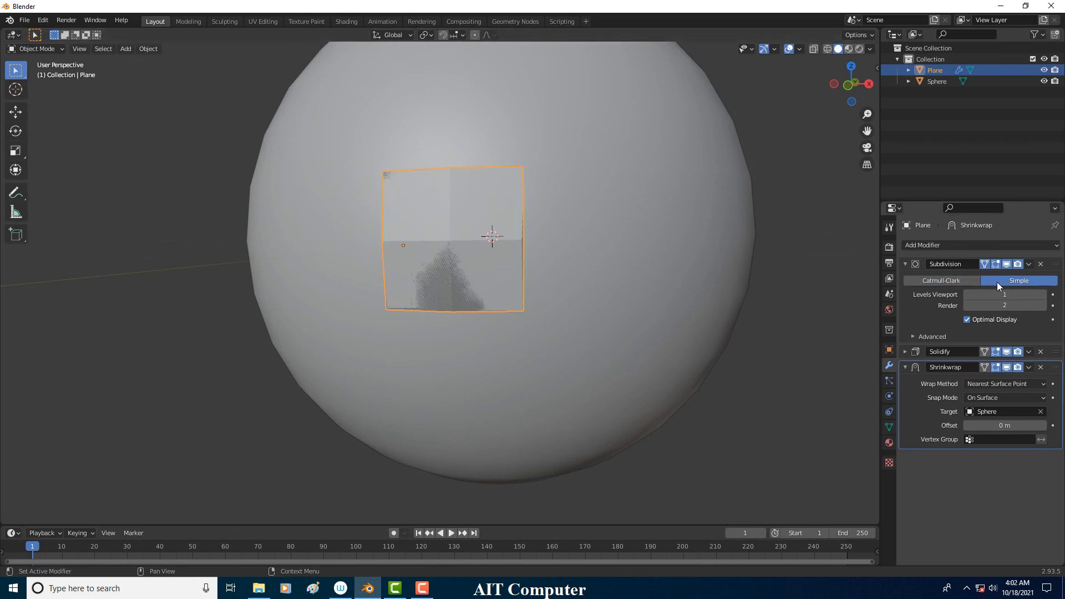
click(1043, 294)
click(1043, 295)
click(1043, 294)
click(1043, 294)
click(1043, 295)
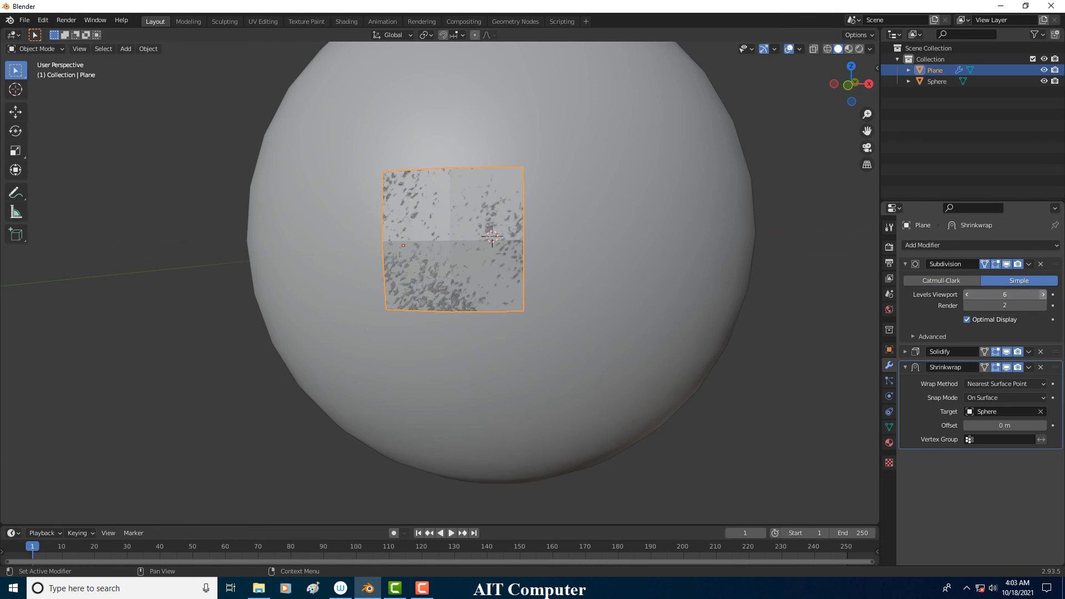
click(966, 294)
click(967, 295)
click(488, 259)
click(492, 261)
scroll(493, 260, down, 4)
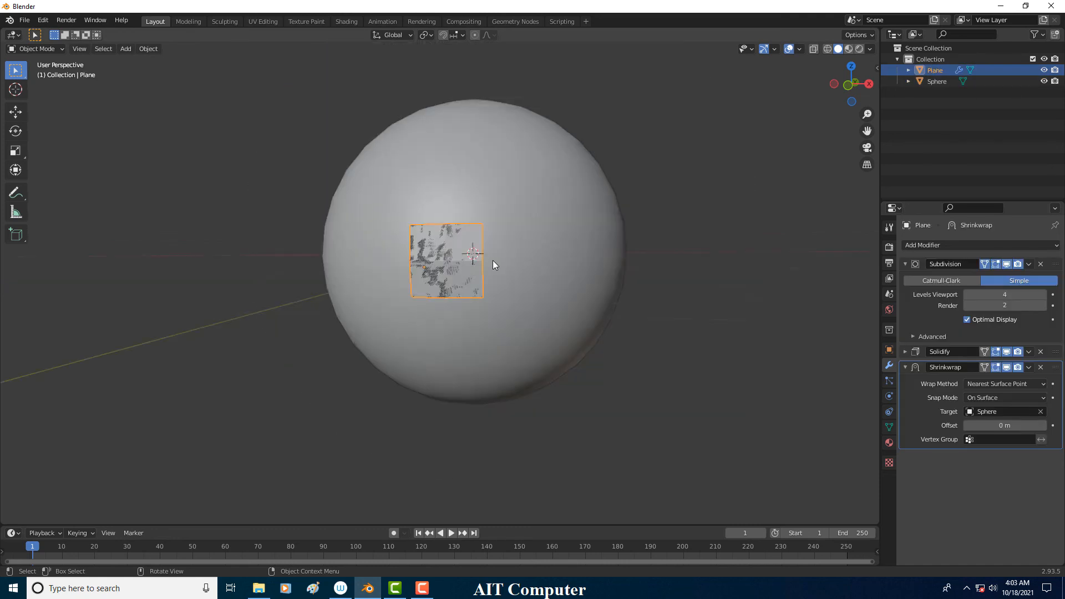
Adjust the plane's Solidify thickness and check the effect on the sphere with Shrinkwrap last in the stack
click(906, 352)
drag(1005, 382, 1046, 382)
middle_drag(527, 261, 420, 272)
click(906, 352)
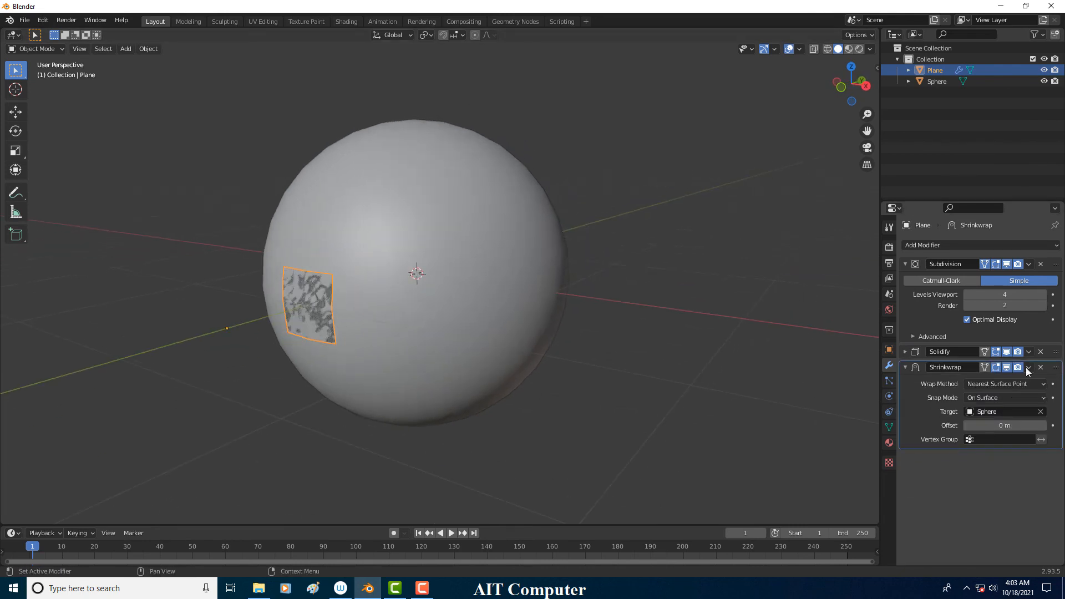
Move the Shrinkwrap modifier above Solidify and set the Solidify thickness to -0.27 m
drag(1055, 362, 1056, 350)
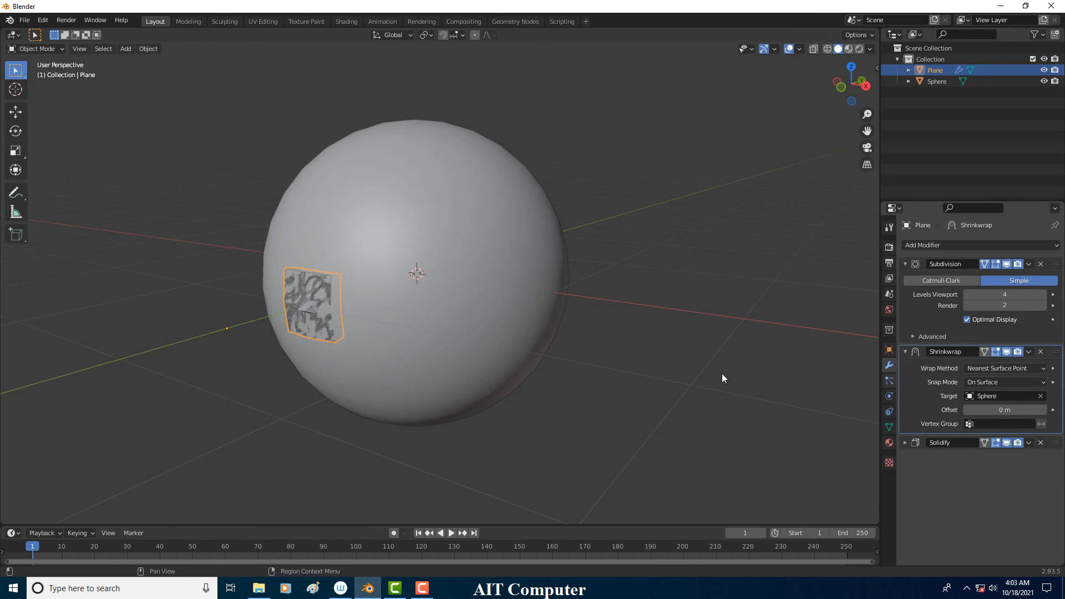
click(907, 443)
mouse_move(997, 474)
mouse_down()
mouse_move(941, 475)
mouse_move(982, 474)
mouse_up()
Move the Subdivision modifier to the end of the plane's modifier stack, below Solidify
drag(1055, 264, 1045, 471)
middle_drag(488, 350, 433, 305)
click(430, 311)
click(406, 309)
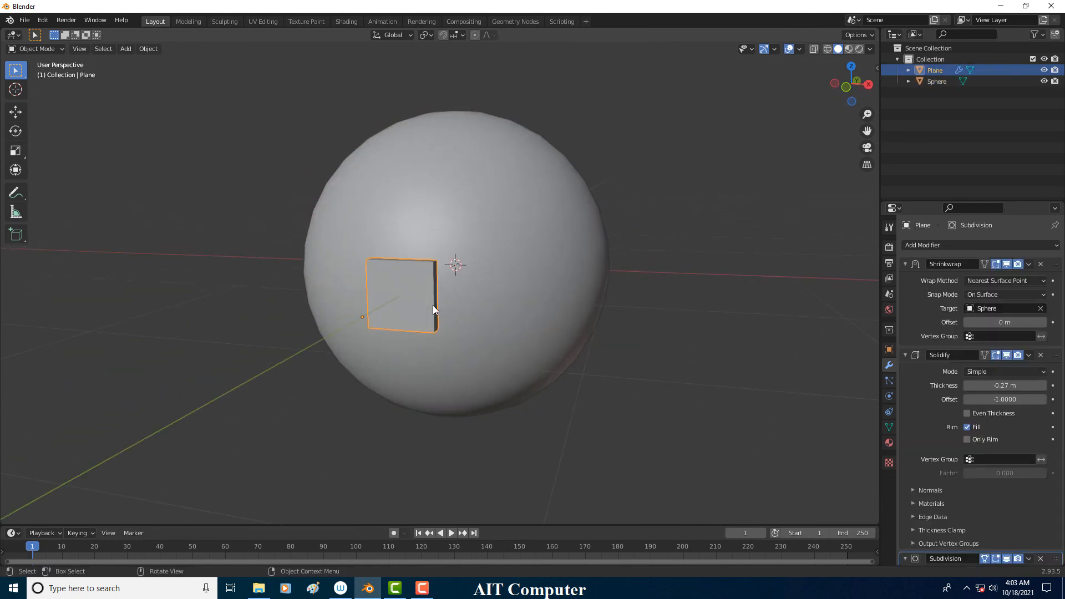
In Edit Mode, from the front view with X-ray on, extrude the plane's top edge upward by about half its height
key(Tab)
middle_drag(393, 262, 412, 262)
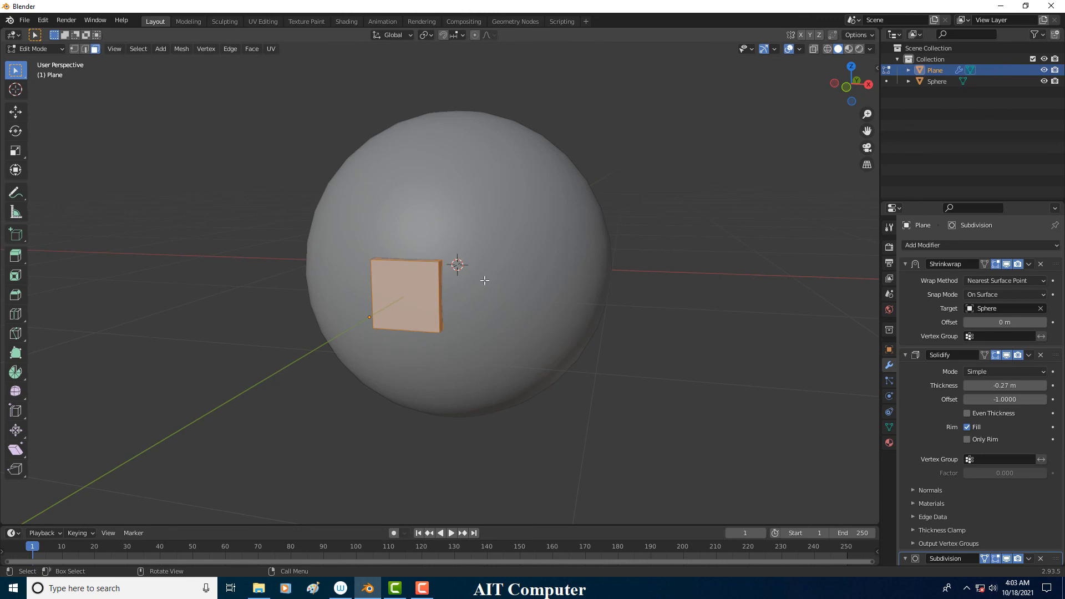
alt+middle_drag(484, 280, 468, 282)
alt+middle_drag(360, 260, 387, 256)
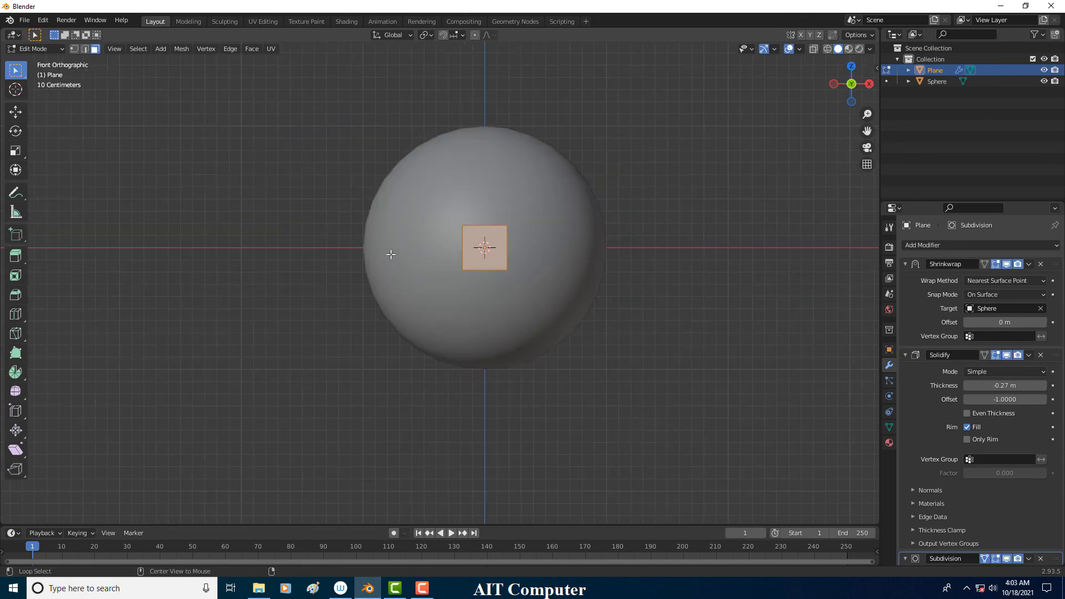
click(436, 195)
drag(436, 210, 553, 261)
click(426, 194)
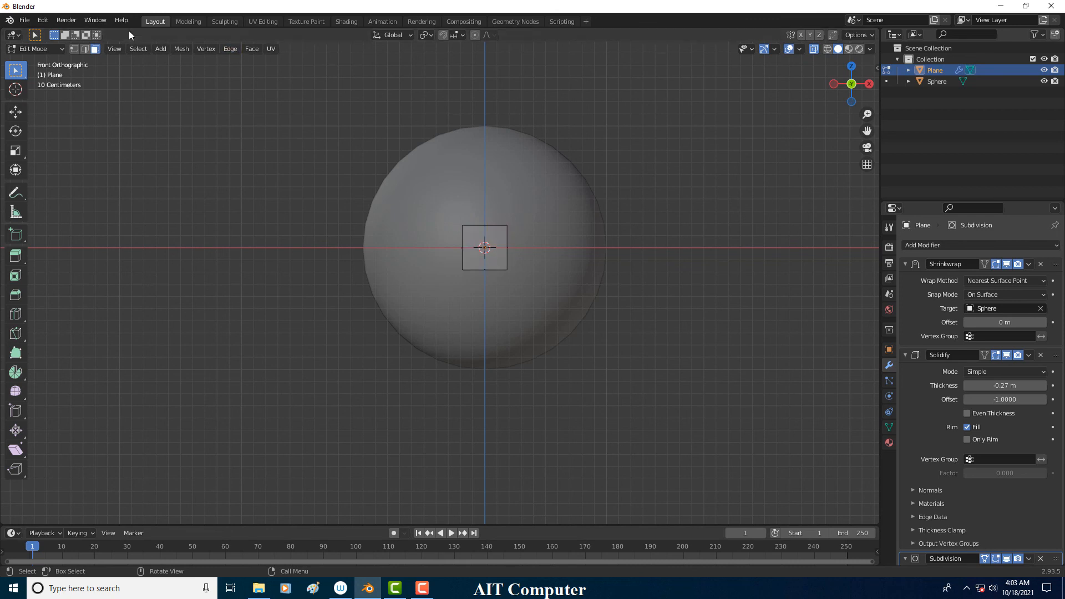
drag(438, 209, 521, 243)
key(e)
click(516, 201)
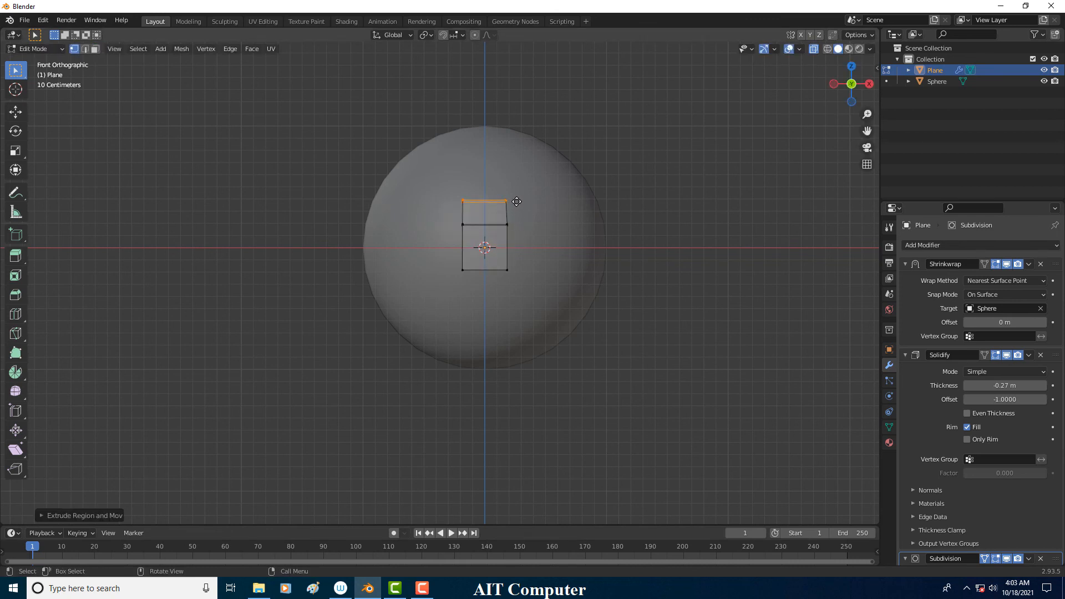
Extrude the upper face's right edge sideways, then try rotating the new edge and undo the rotation
drag(496, 195, 533, 231)
key(e)
click(578, 234)
key(r)
click(562, 237)
key(ctrl+z)
Extrude the strip's end edge once more to add another face along the sphere
mouse_move(544, 245)
middle_down()
mouse_move(466, 261)
mouse_move(380, 199)
mouse_move(393, 230)
middle_up()
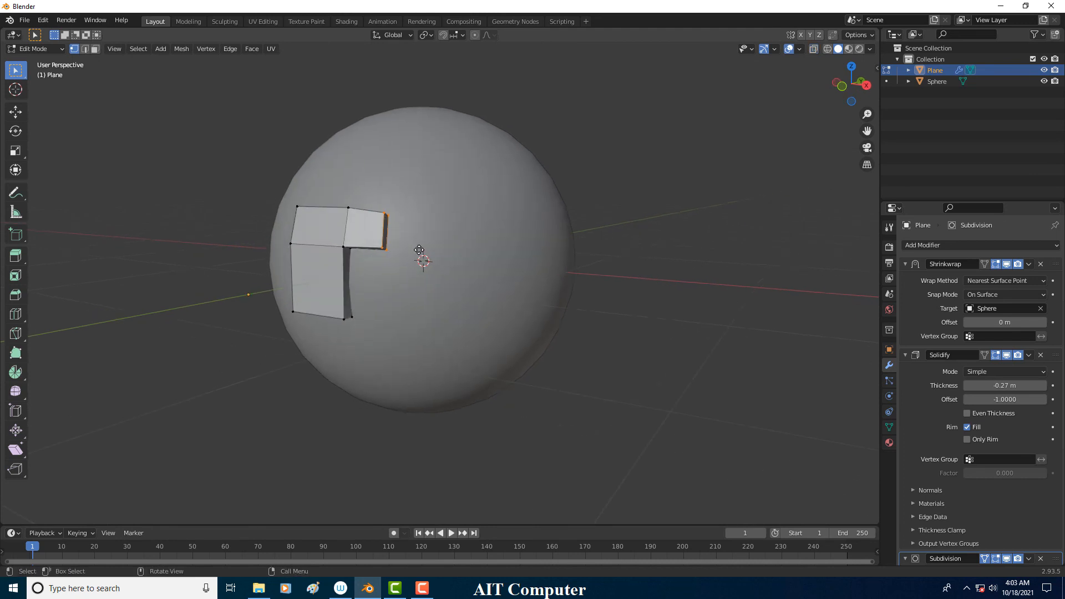
key(e)
click(444, 254)
middle_drag(444, 254, 427, 245)
Extrude the end face's lower edge downward, move it lower to form a leg, and return to Object Mode
click(427, 240)
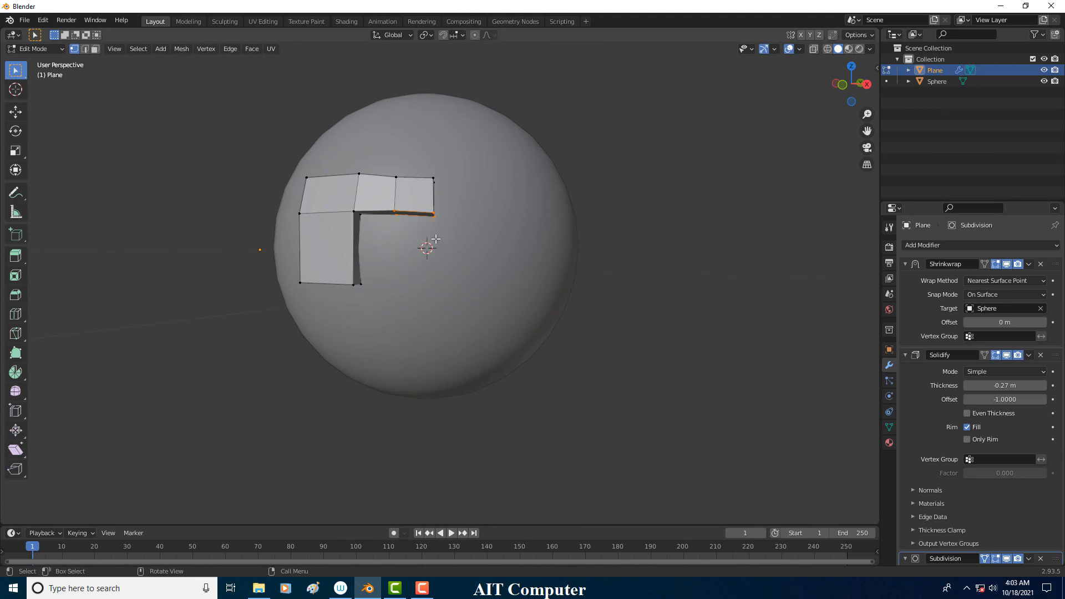
key(e)
click(433, 298)
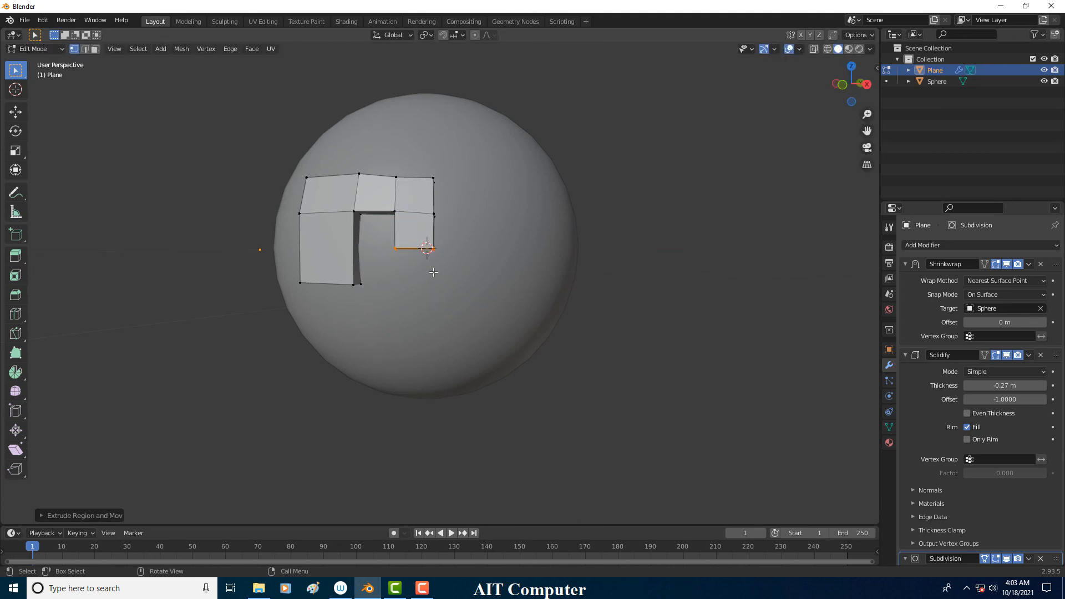
key(g)
click(432, 317)
middle_drag(432, 255, 487, 240)
click(208, 123)
click(45, 51)
click(39, 61)
click(546, 205)
click(545, 204)
Try 5 viewport subdivision levels on the plane and set the value back to 4
scroll(959, 414, down, 3)
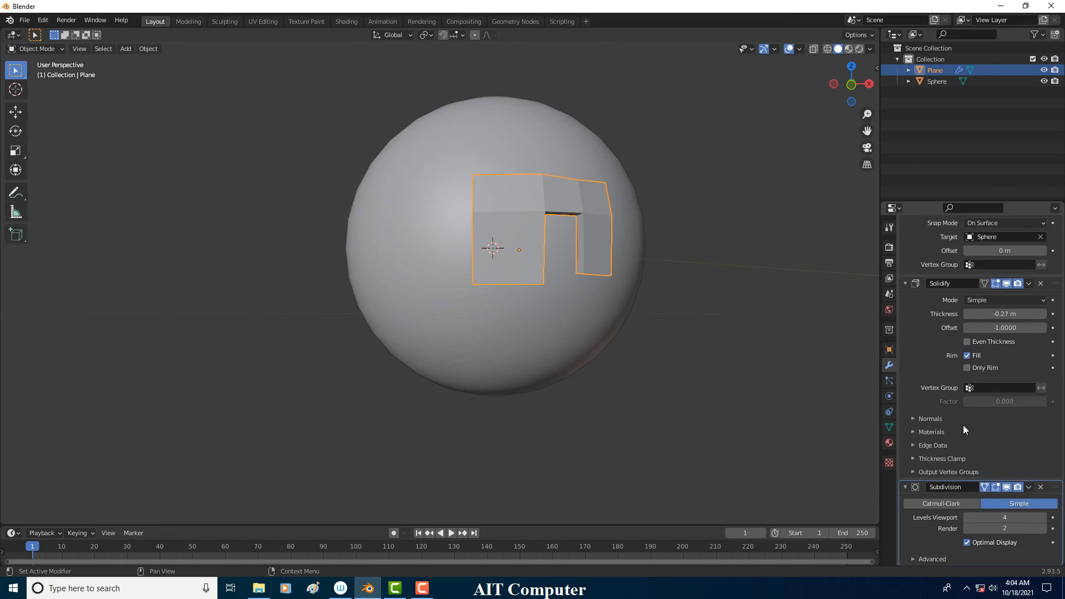
click(1043, 518)
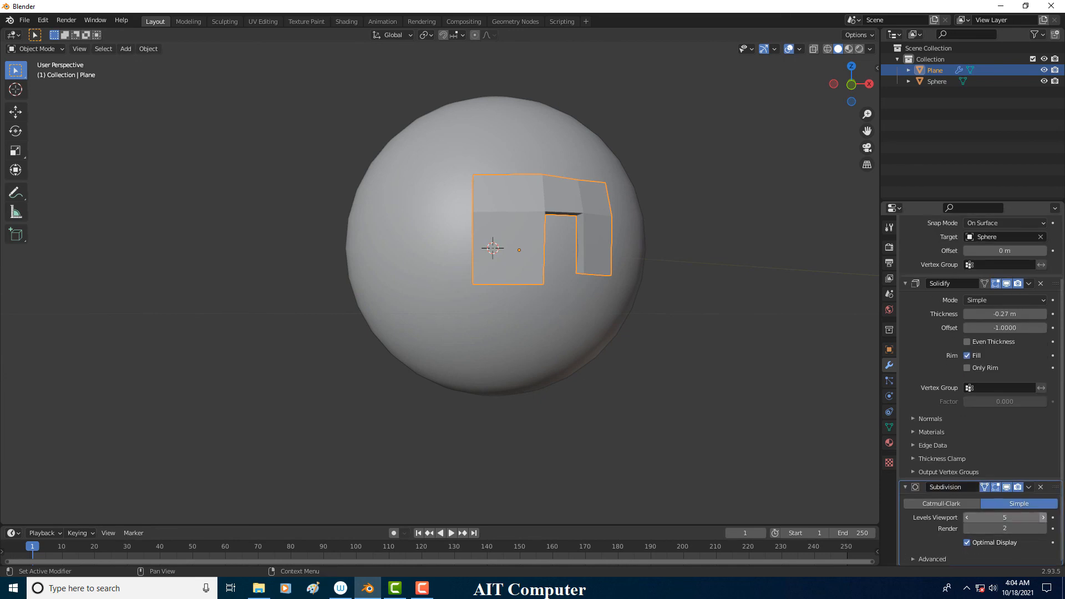
click(968, 517)
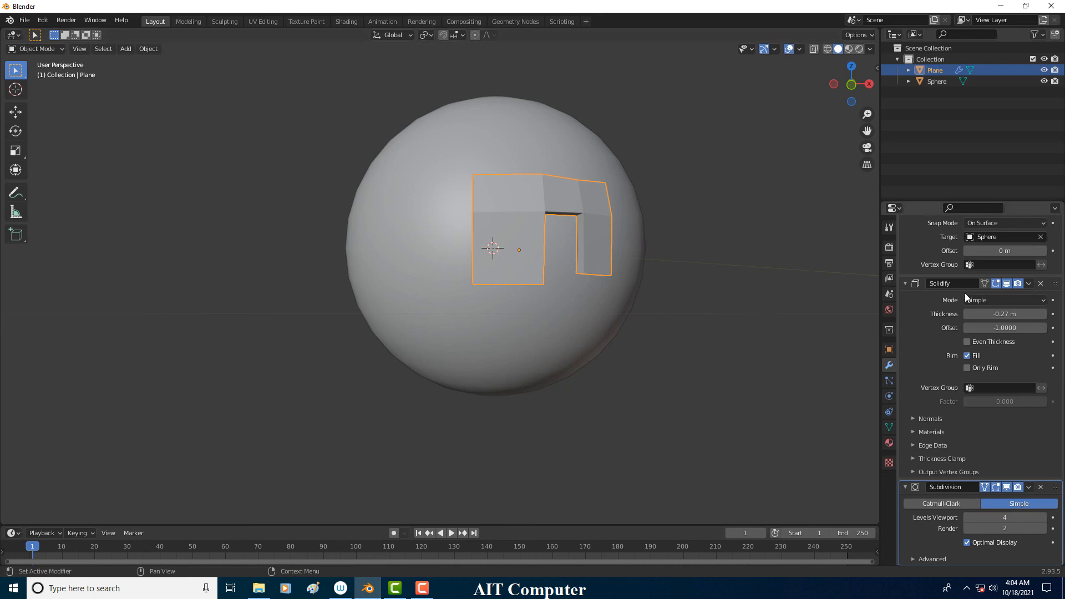
Move the Shrinkwrap modifier between Solidify and Subdivision in the plane's modifier stack
scroll(963, 295, up, 2)
drag(1055, 243, 1050, 438)
middle_drag(627, 296, 563, 302)
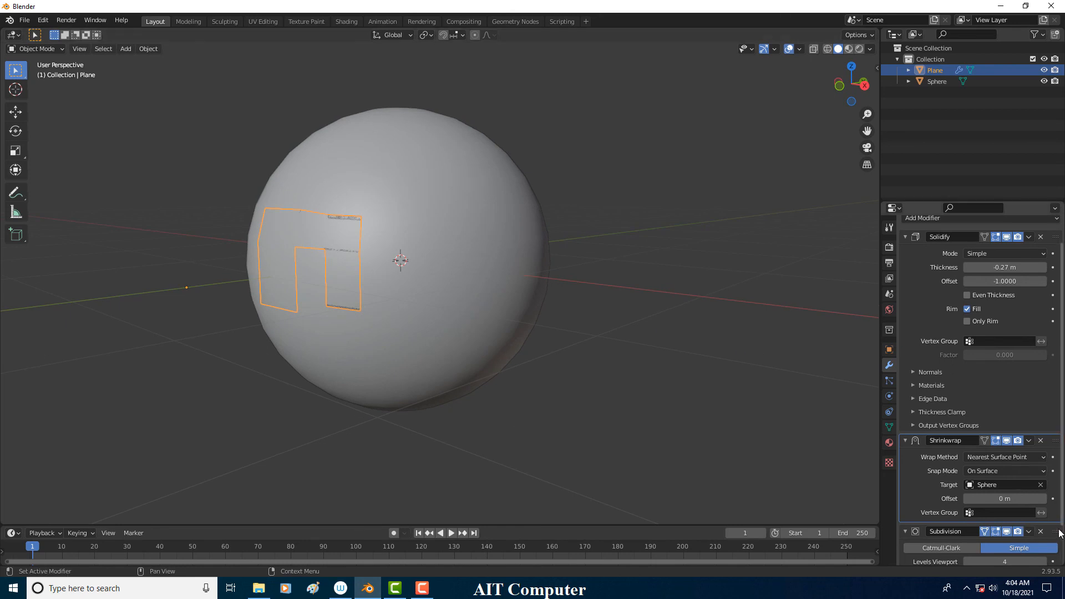
Examine the Subdivision modifier's advanced settings and the available UV Smooth options
scroll(1057, 532, down, 2)
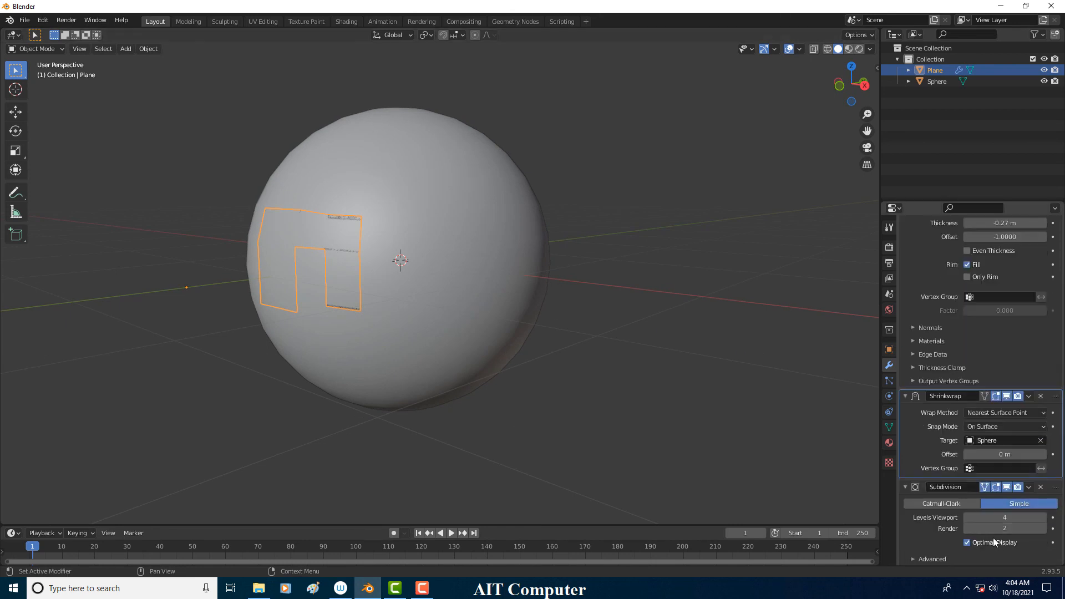
click(914, 557)
scroll(943, 530, down, 4)
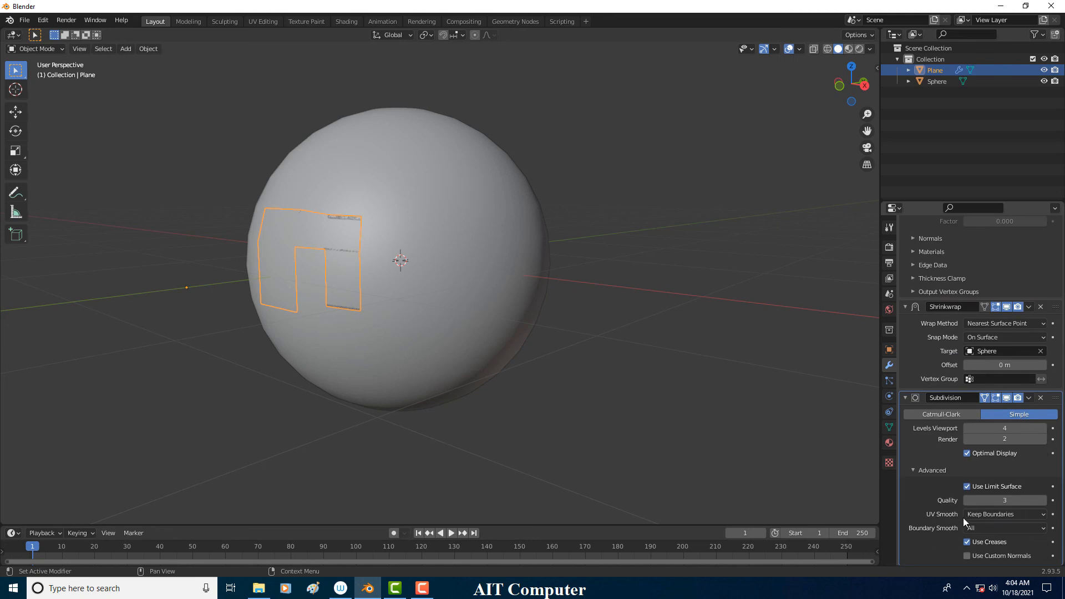
click(992, 526)
click(991, 524)
click(990, 513)
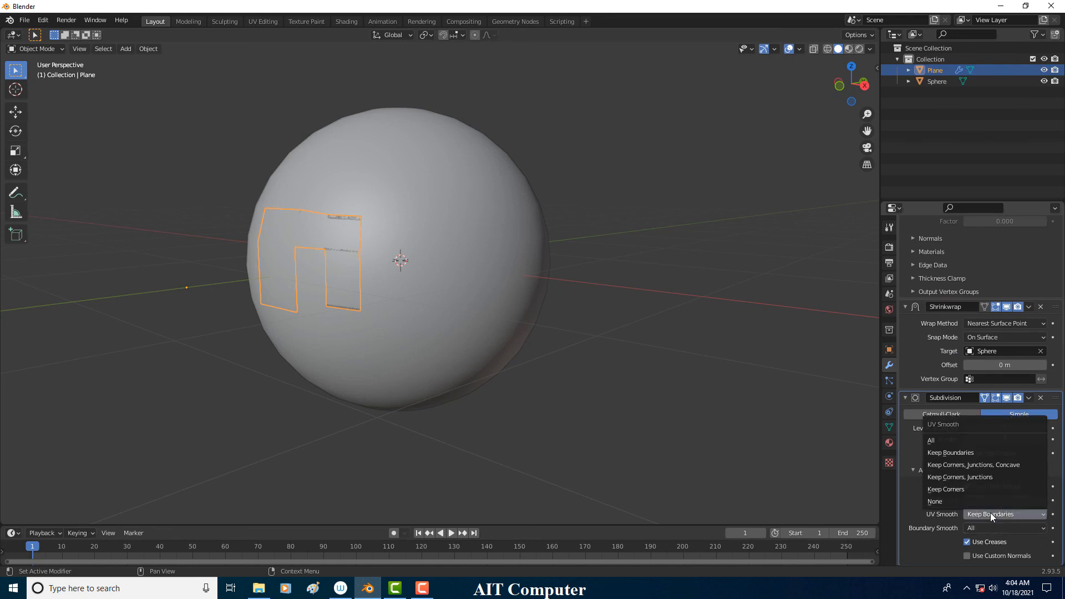
click(989, 518)
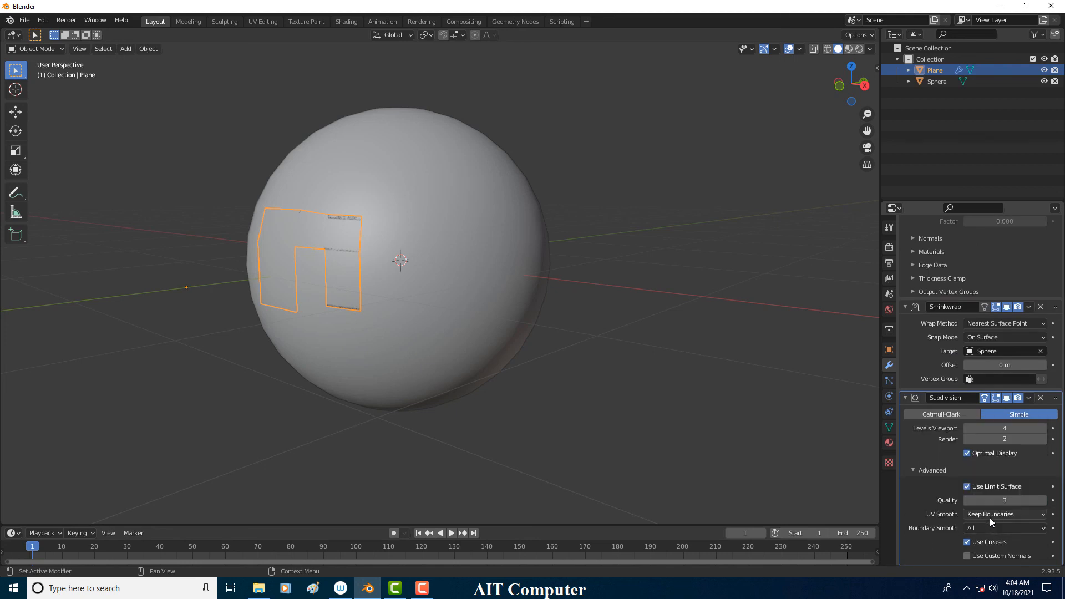
click(990, 513)
click(990, 513)
click(990, 513)
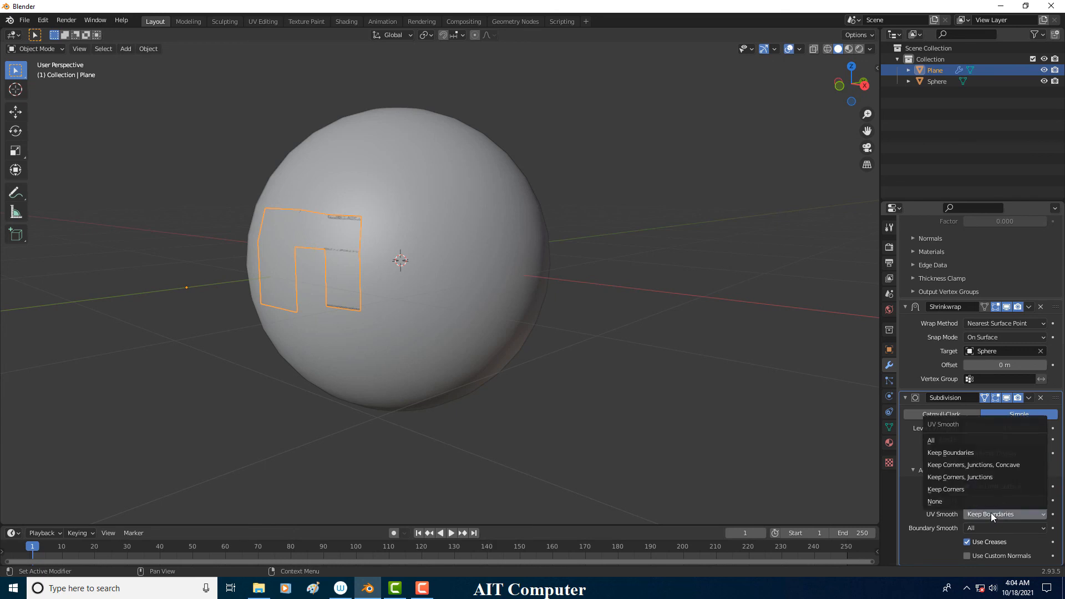
click(990, 513)
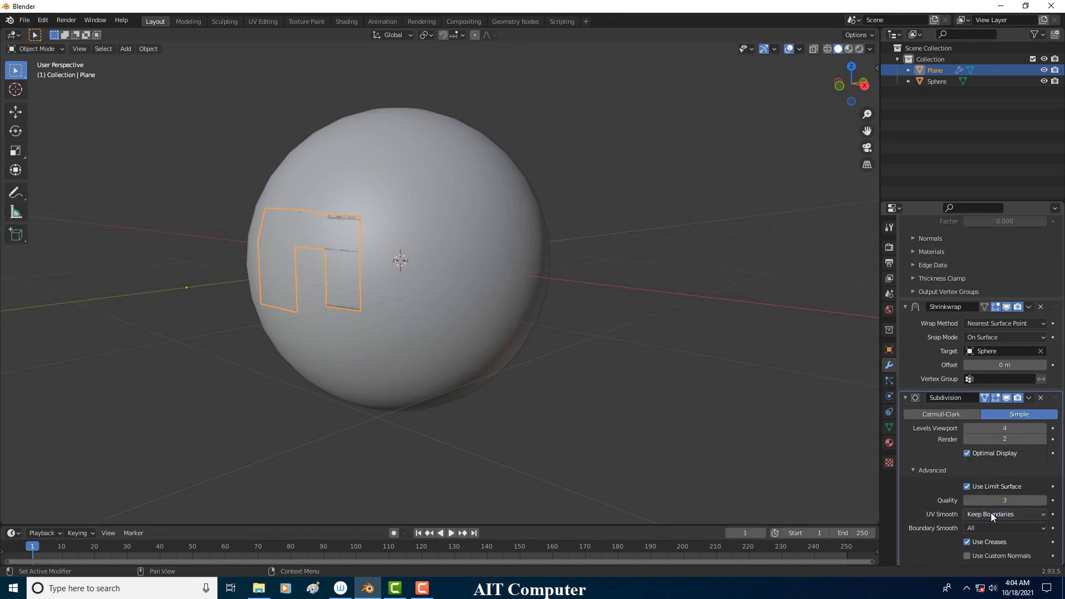
Try the Keep Corners option for UV Smooth and restore Keep Boundaries
click(990, 513)
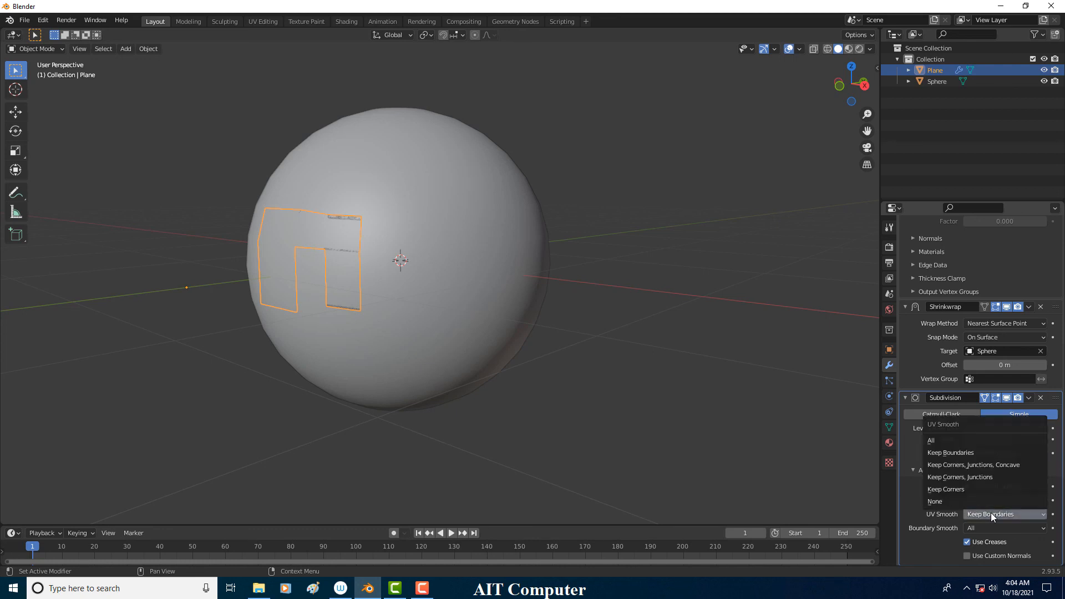
click(973, 490)
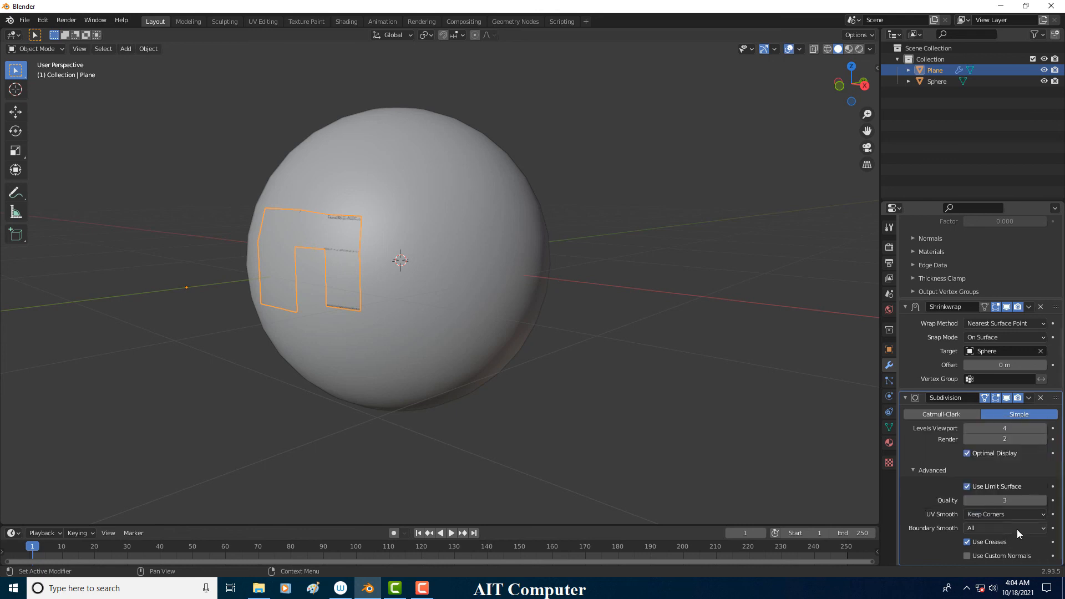
click(1015, 513)
click(984, 453)
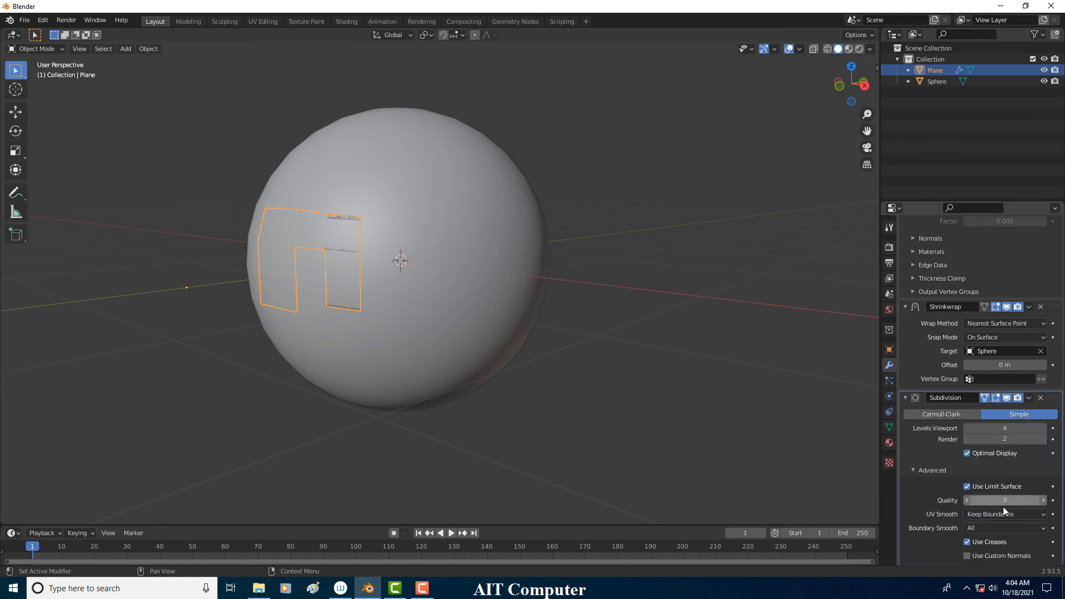
Disable the Subdivision modifier's Use Limit Surface option and collapse its advanced settings
click(986, 513)
click(976, 511)
click(971, 487)
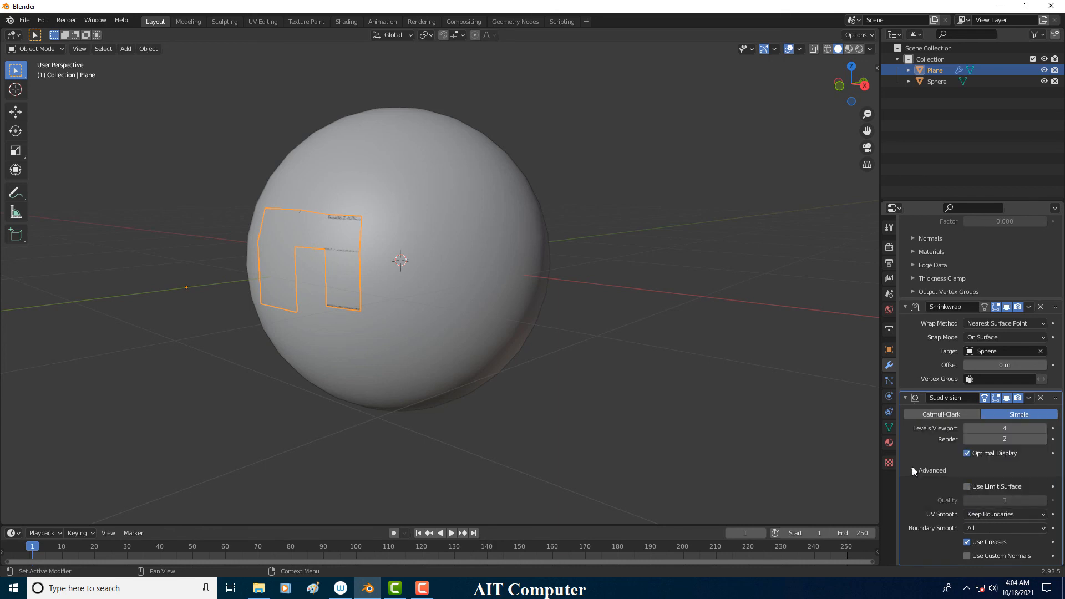
click(967, 542)
click(921, 475)
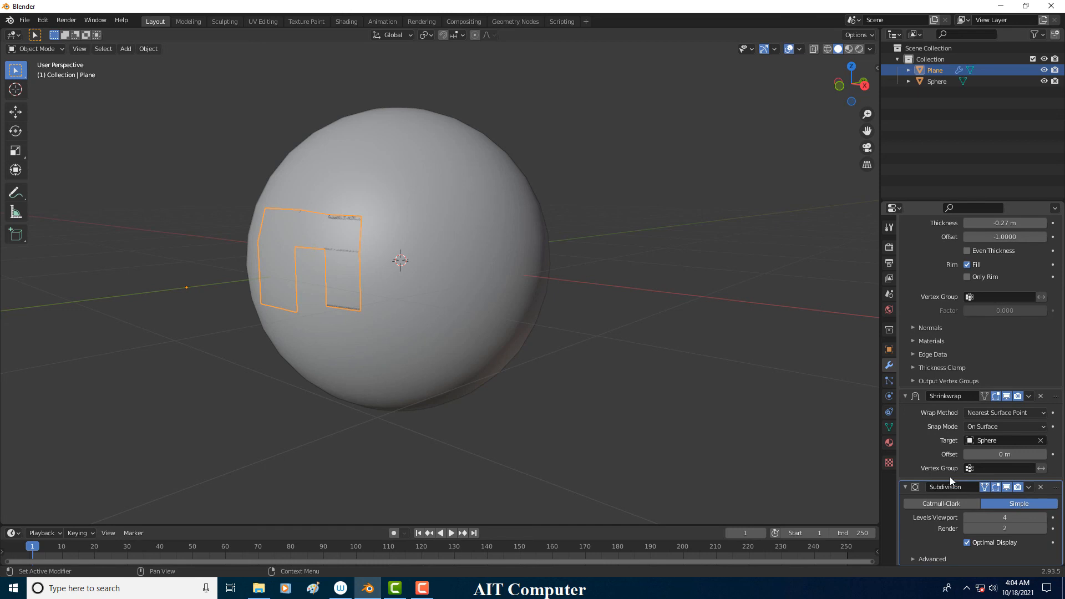
Keep the sphere as the Shrinkwrap modifier's target and set its Snap Mode to Above Surface
click(1003, 439)
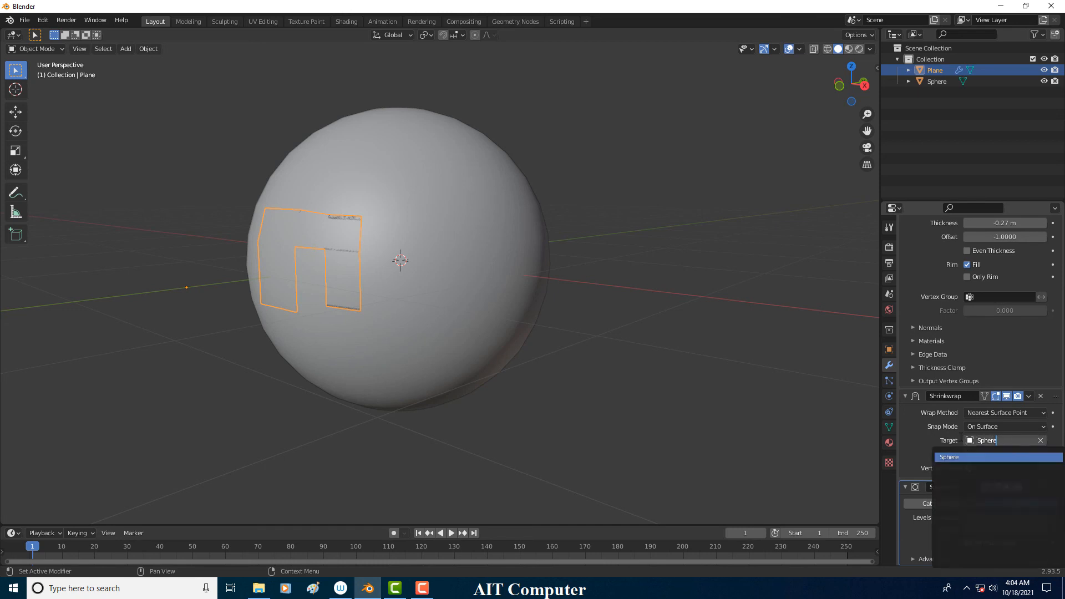
click(949, 457)
click(1001, 426)
click(987, 489)
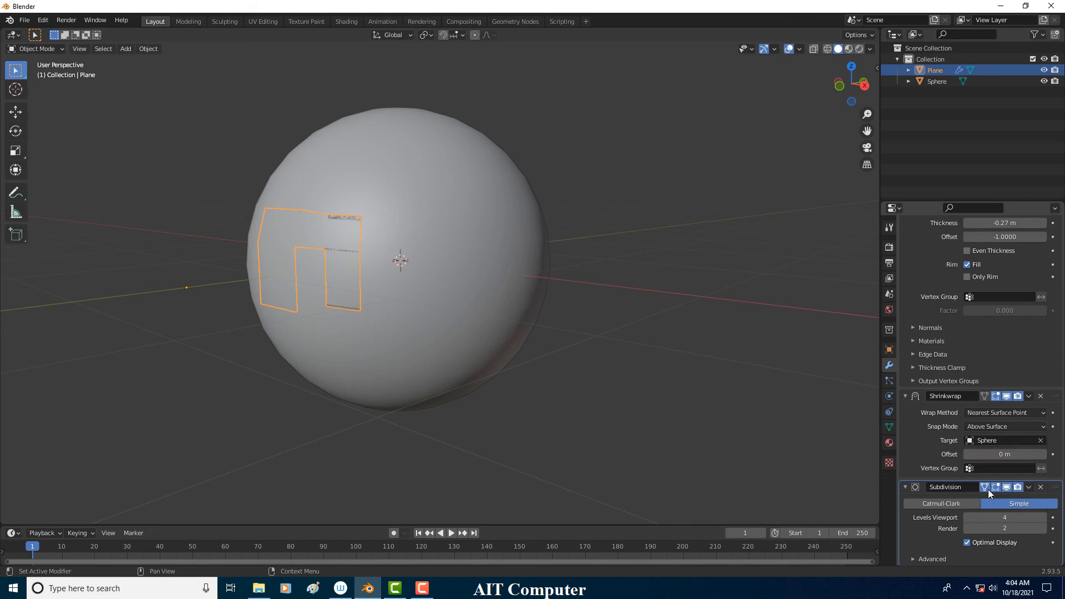
Reorder the plane's modifier stack to Shrinkwrap, Subdivision, Solidify, and collapse the Solidify settings
drag(1056, 396, 1059, 490)
drag(1056, 397, 1041, 237)
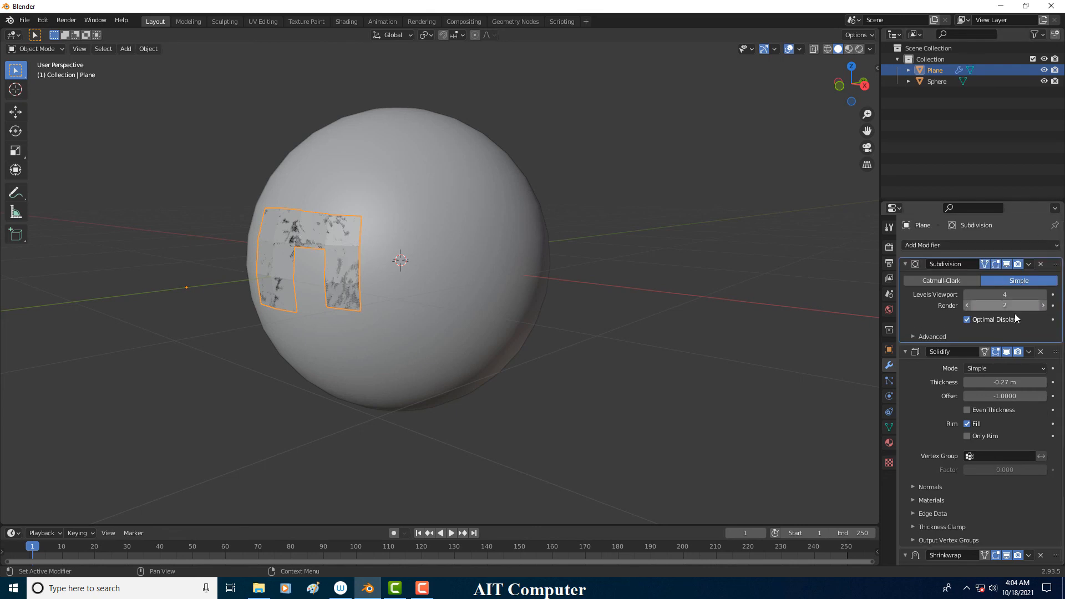
drag(1056, 352, 1041, 461)
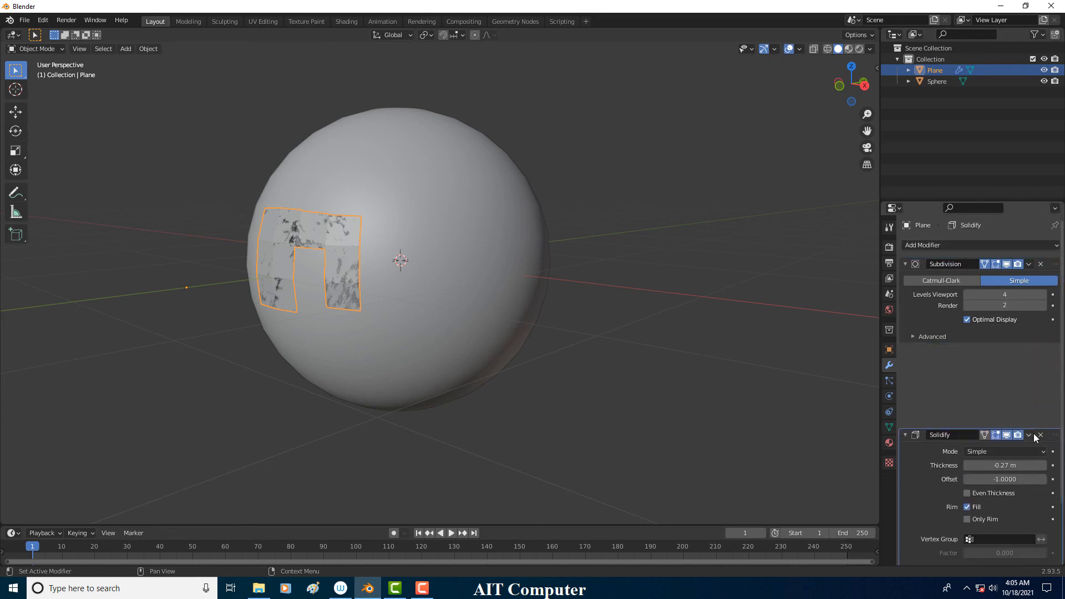
scroll(984, 389, down, 3)
click(905, 285)
drag(1055, 352, 1055, 403)
drag(1055, 352, 1055, 252)
Examine how the thickened plane fits the sphere's surface, selecting the sphere and the plane in turn
middle_drag(498, 302, 471, 274)
click(580, 262)
click(561, 264)
click(517, 265)
click(558, 267)
click(464, 297)
click(524, 262)
click(465, 285)
click(465, 285)
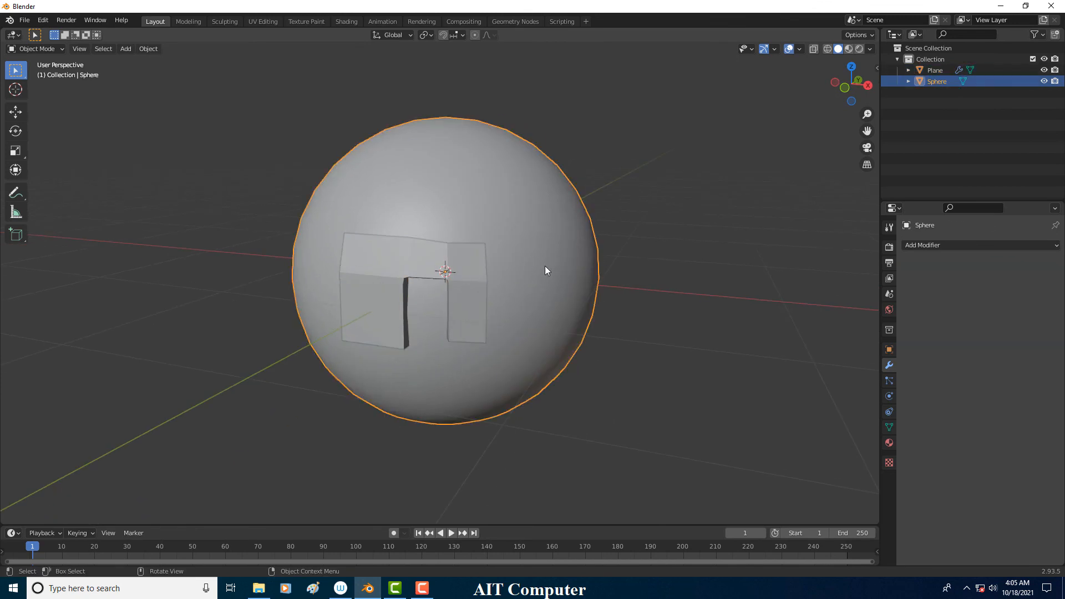
mouse_move(492, 276)
middle_down()
mouse_move(521, 275)
mouse_move(503, 261)
middle_up()
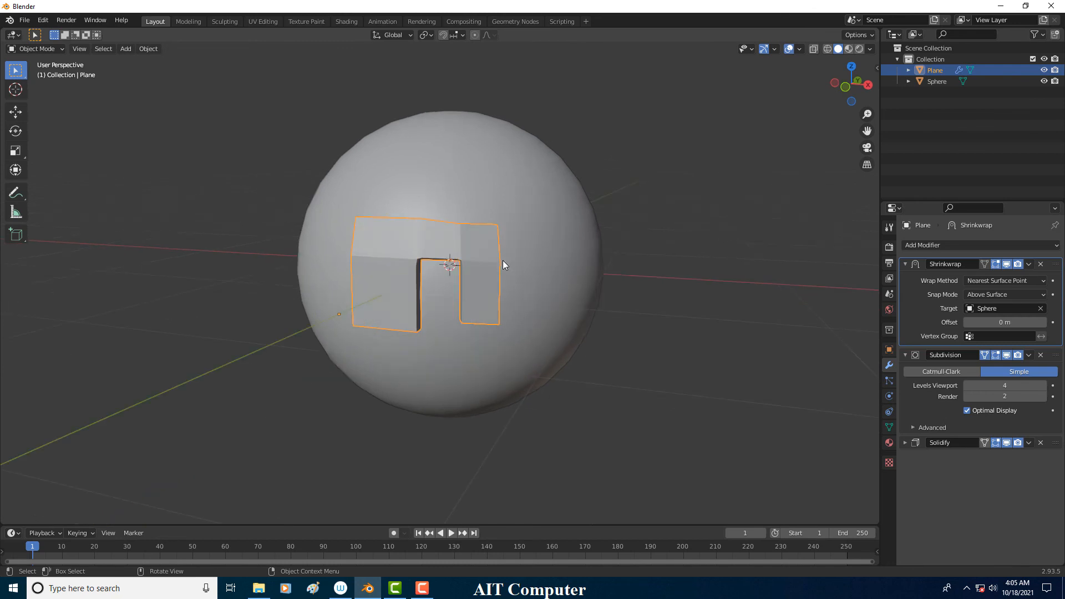
Select the plane and open the list of modifiers that can be added to it
click(483, 267)
click(488, 268)
click(943, 245)
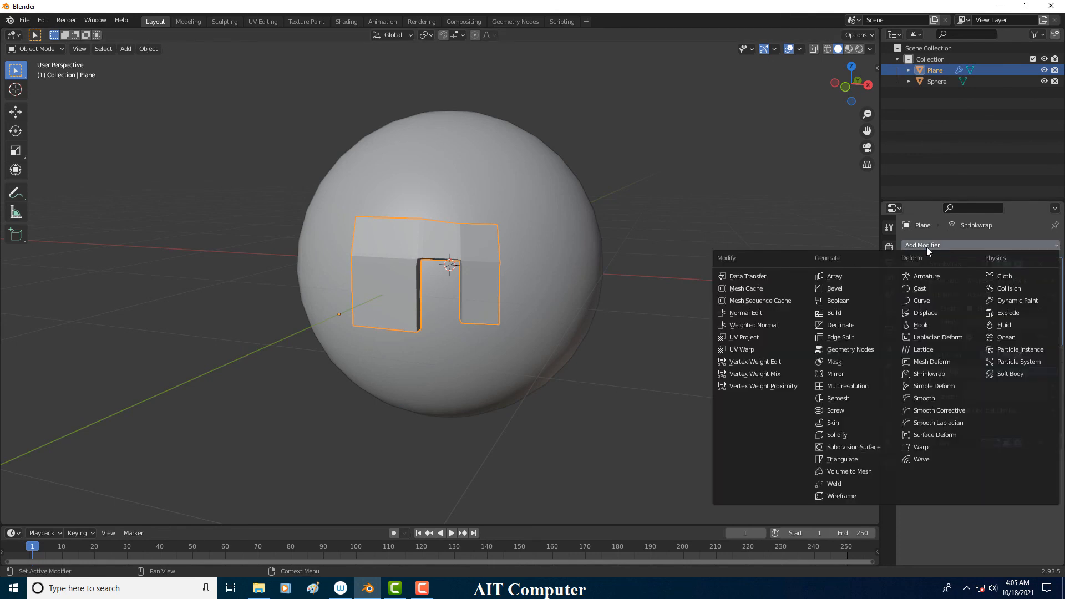